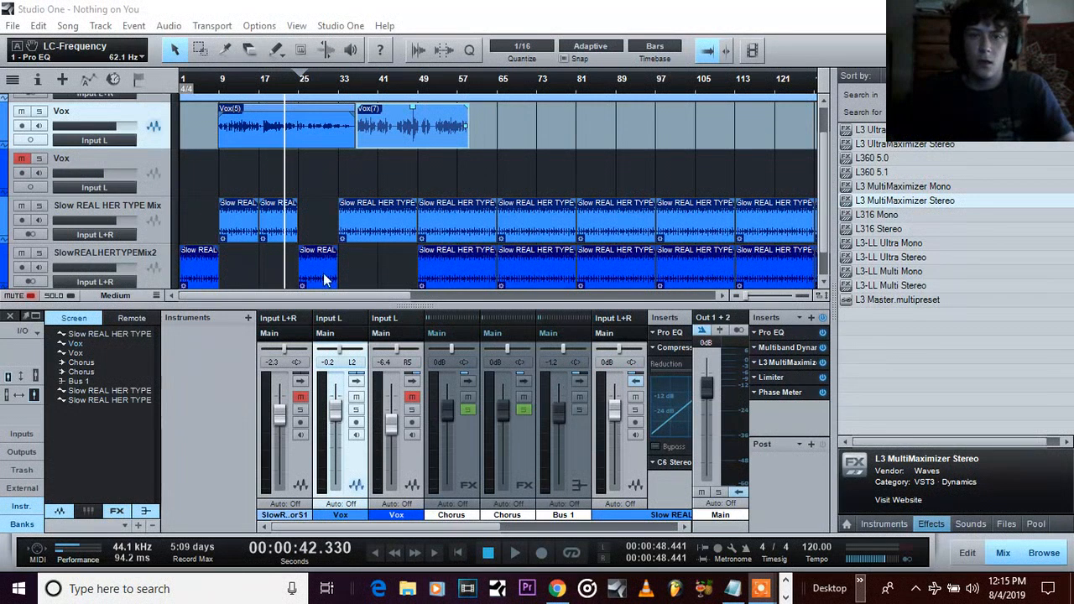
Step: Play the song from the beginning, skip ahead to just before the Vox(7) clip, and stop playback
click(222, 90)
click(455, 556)
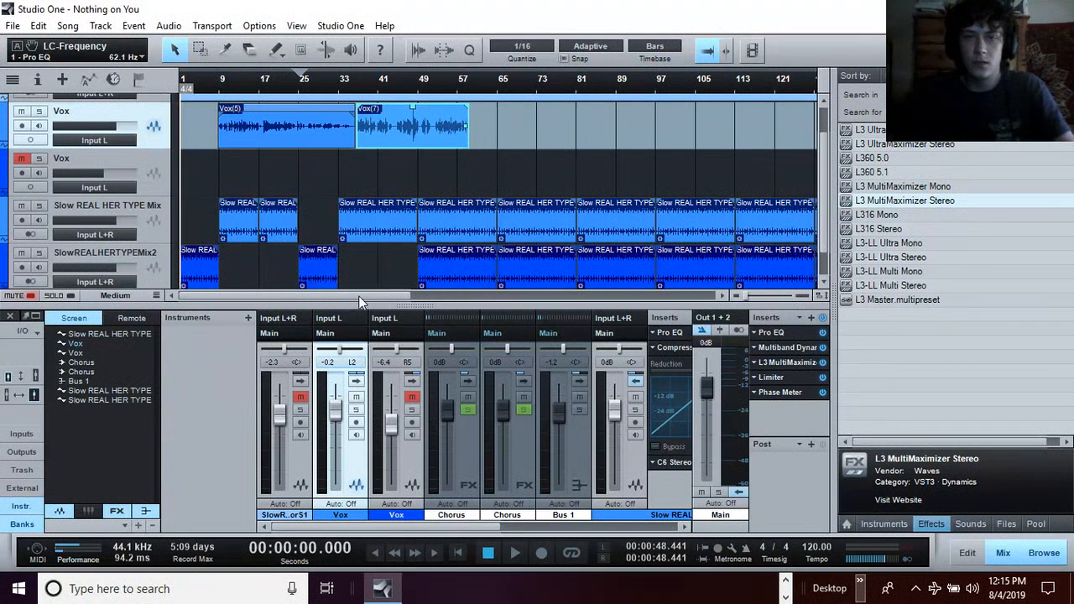
click(515, 547)
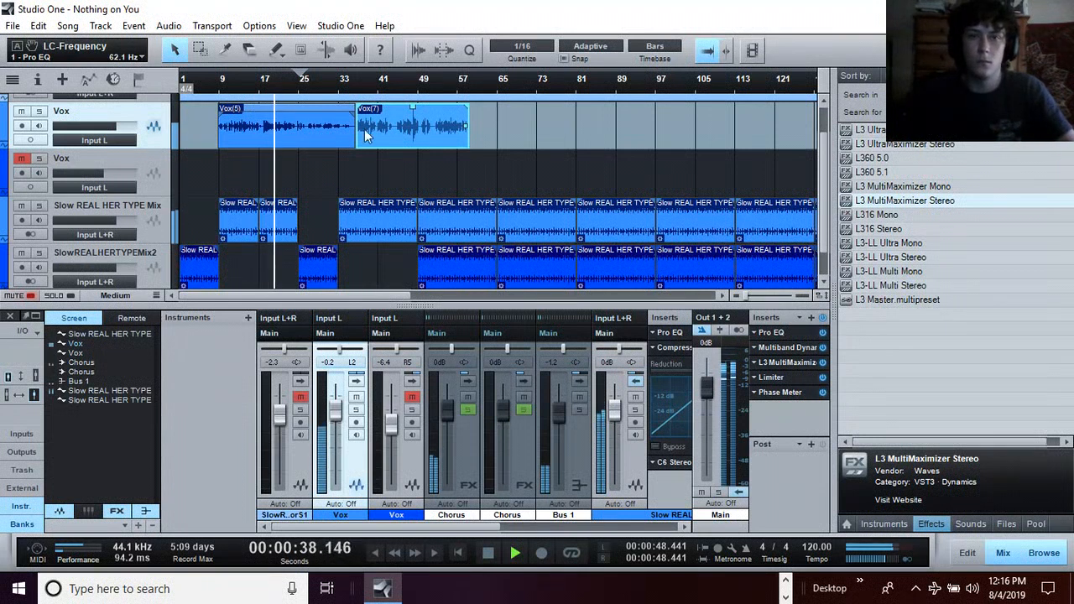
click(350, 83)
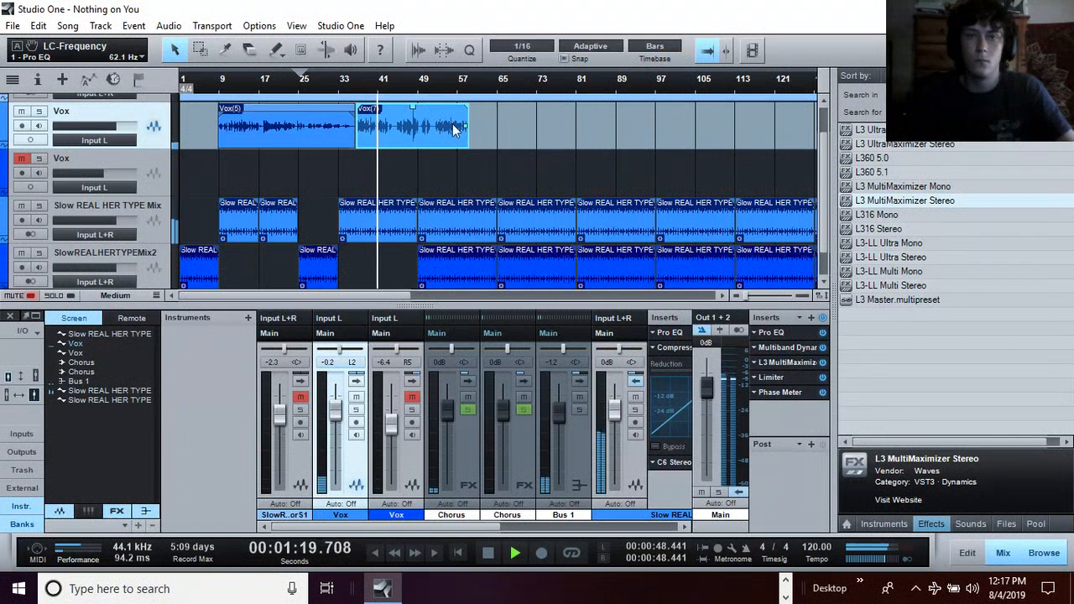
click(488, 554)
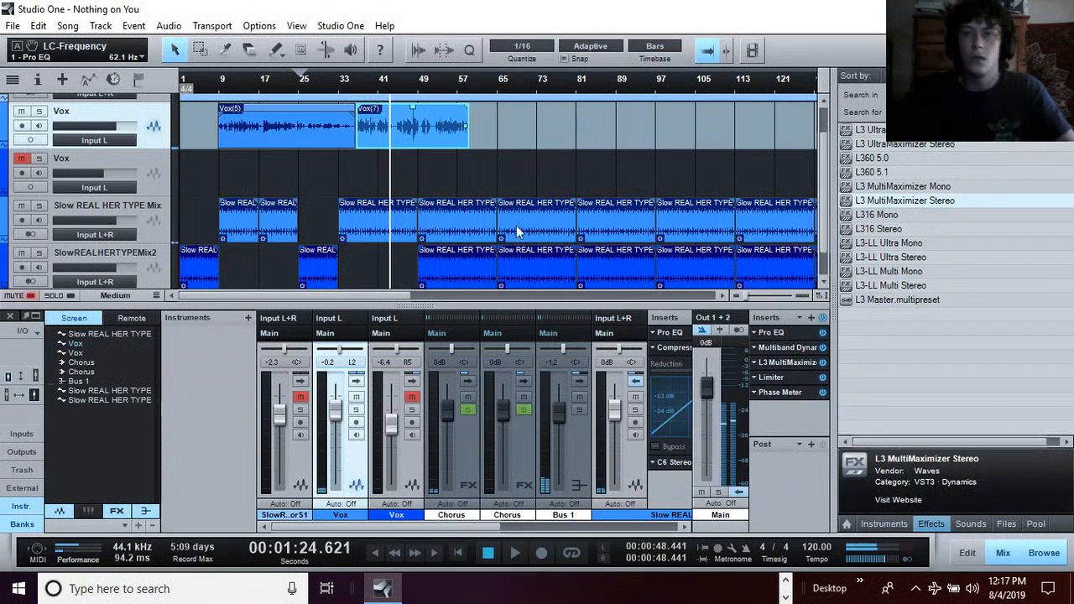
Step: Hide the browser and play the song from bar 9
click(220, 87)
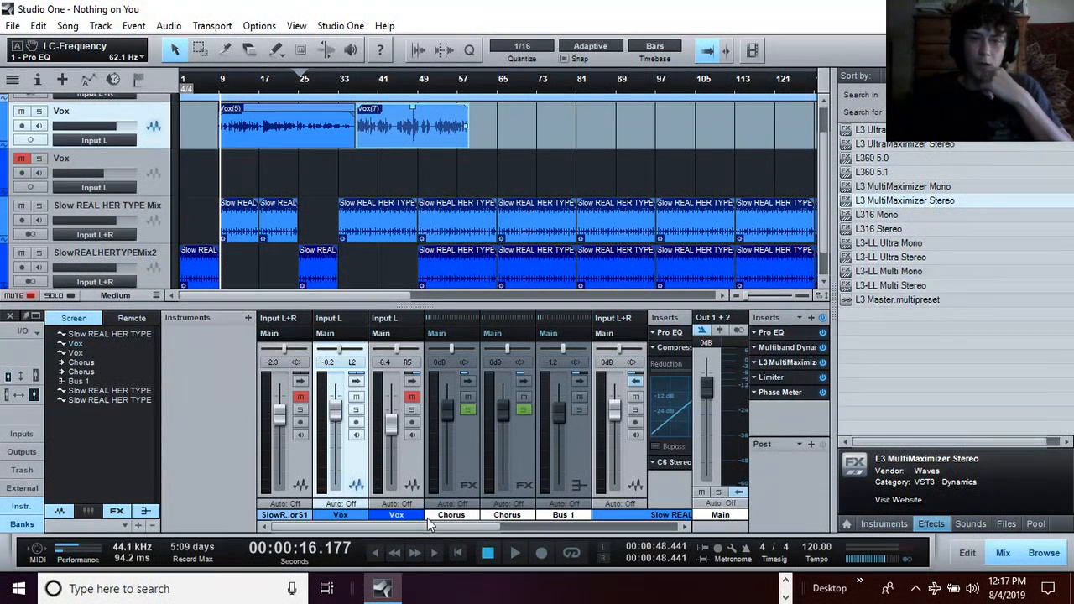
click(1042, 555)
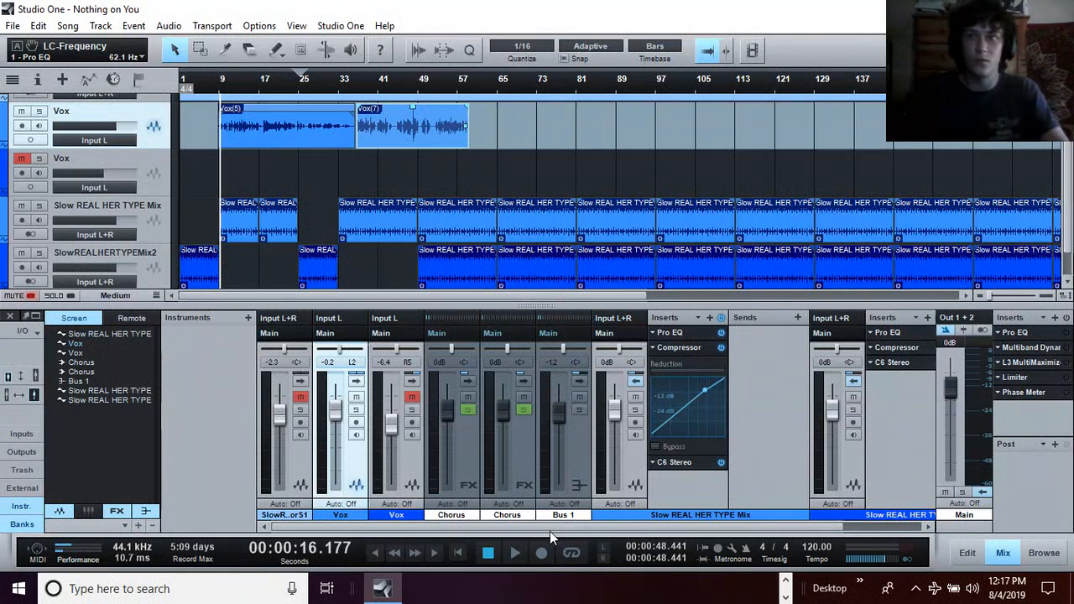
click(518, 554)
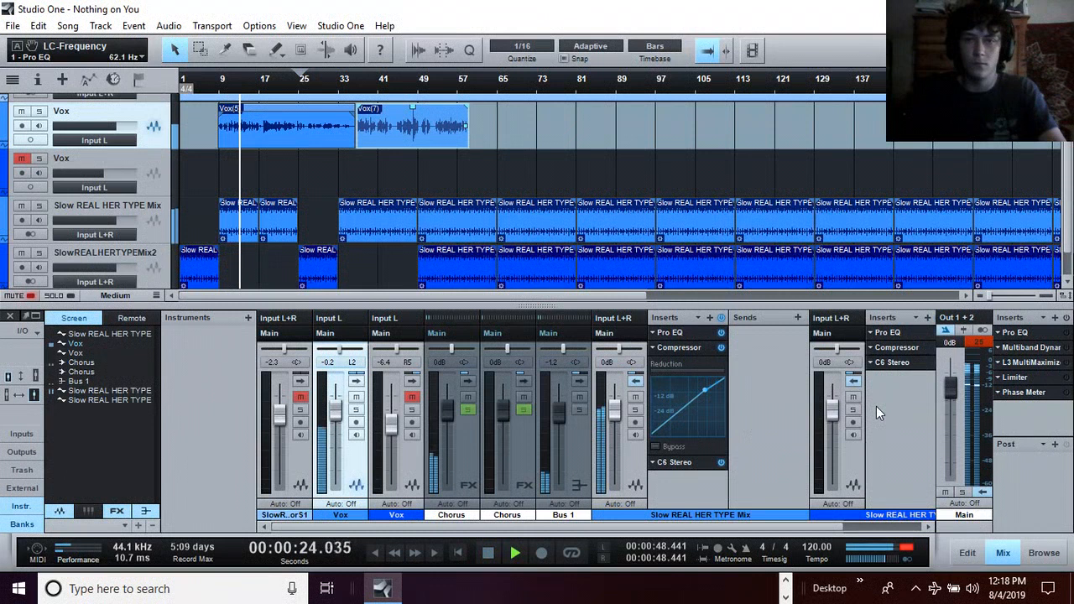
Step: Check the playing mix in the main output's Phase Meter, switch the meter off, and reset the clip indicator with playback stopped
click(1056, 395)
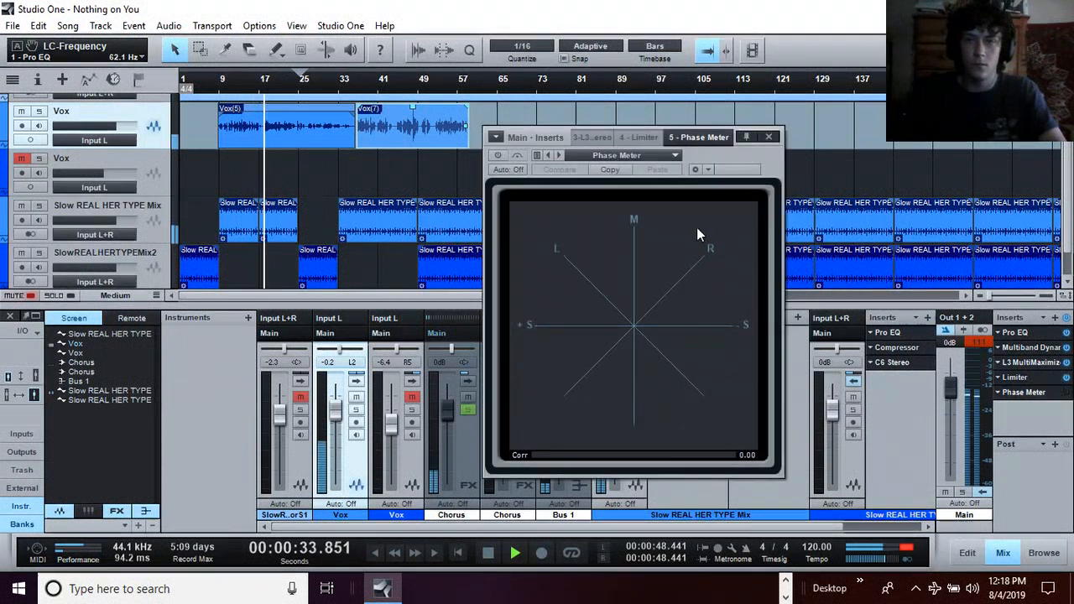
click(499, 156)
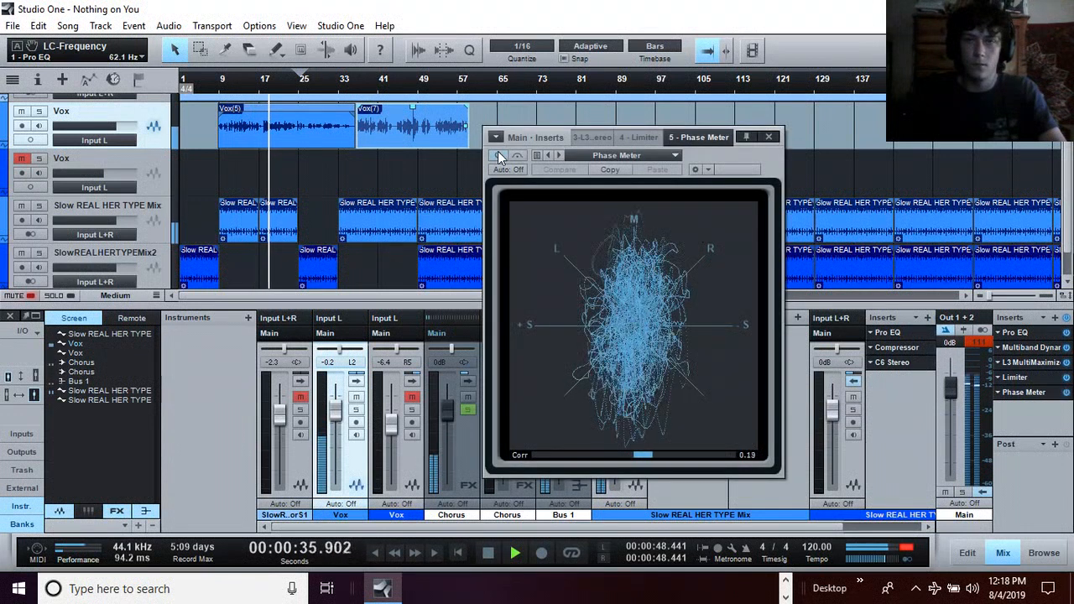
click(499, 156)
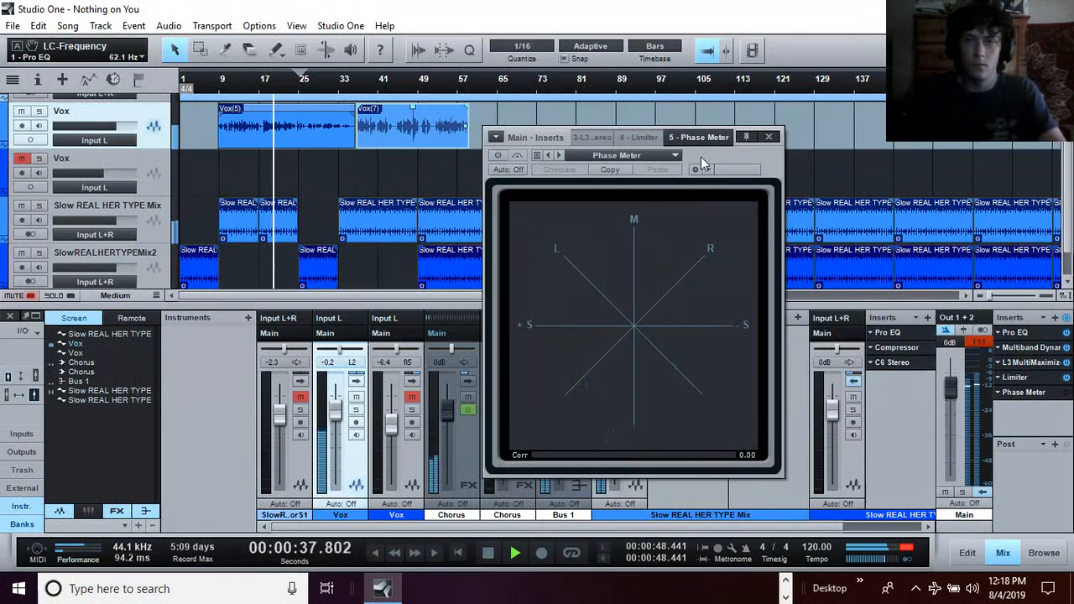
click(769, 137)
key(space)
click(976, 342)
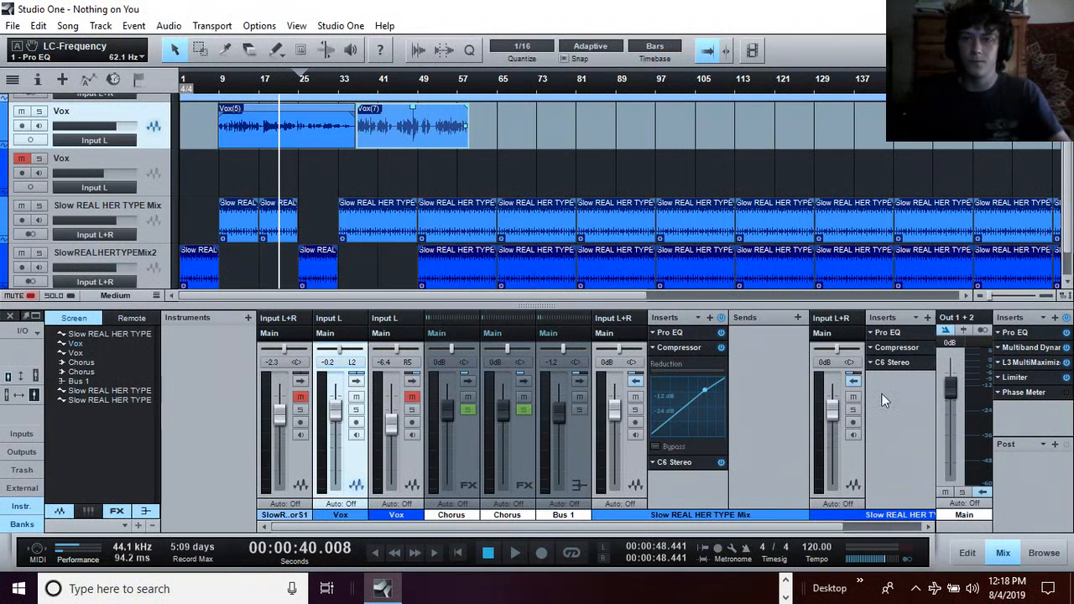
Step: Review the Compressor settings on the Slow REAL HER TYPE Mix channel and close the plug-in window
right_click(657, 347)
click(676, 342)
click(679, 344)
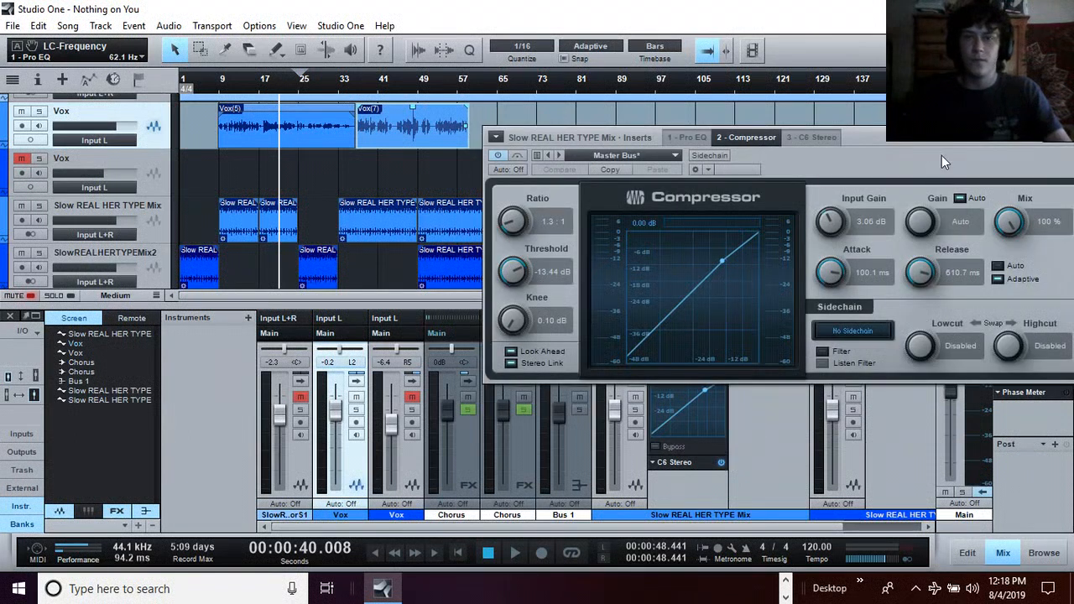
drag(941, 155, 730, 207)
click(866, 193)
Step: Rename the Slow REAL HER TYPE Mastered for S1 track as Vox Test
scroll(258, 161, up, 1)
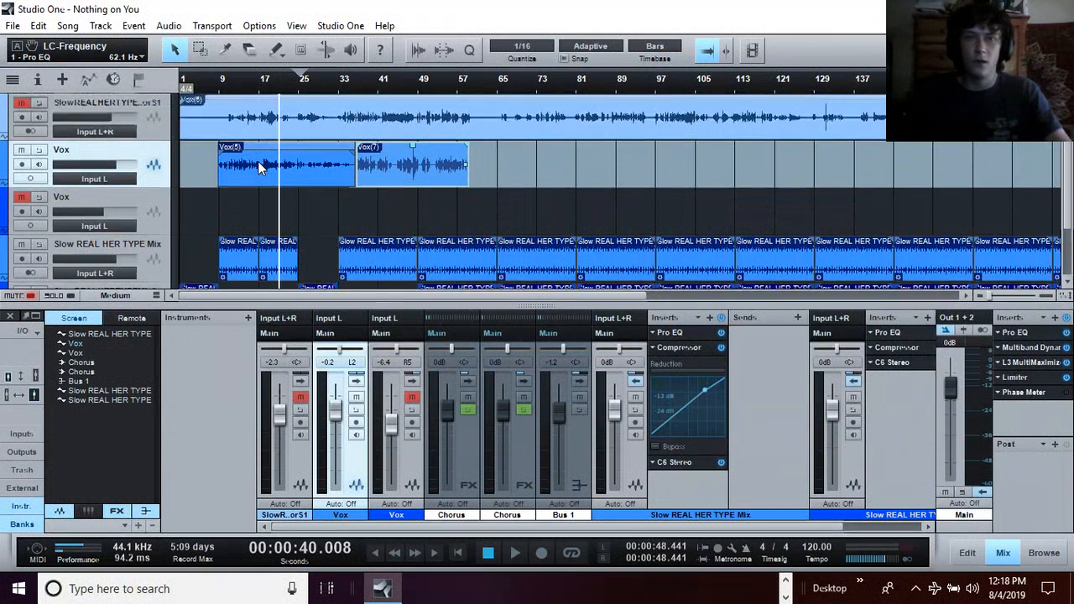
click(152, 129)
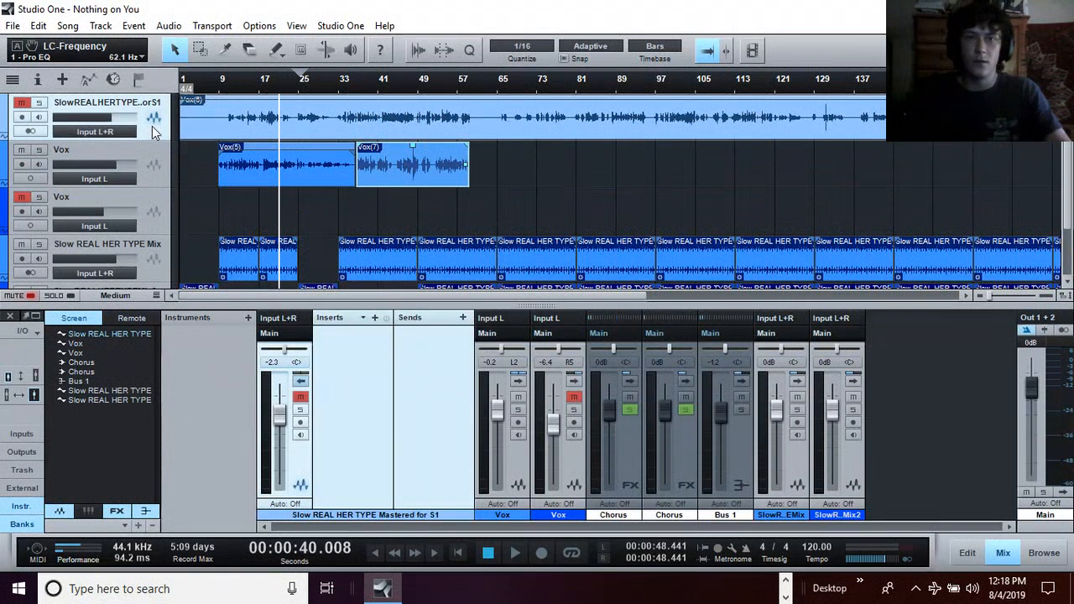
scroll(238, 167, down, 2)
scroll(239, 158, up, 2)
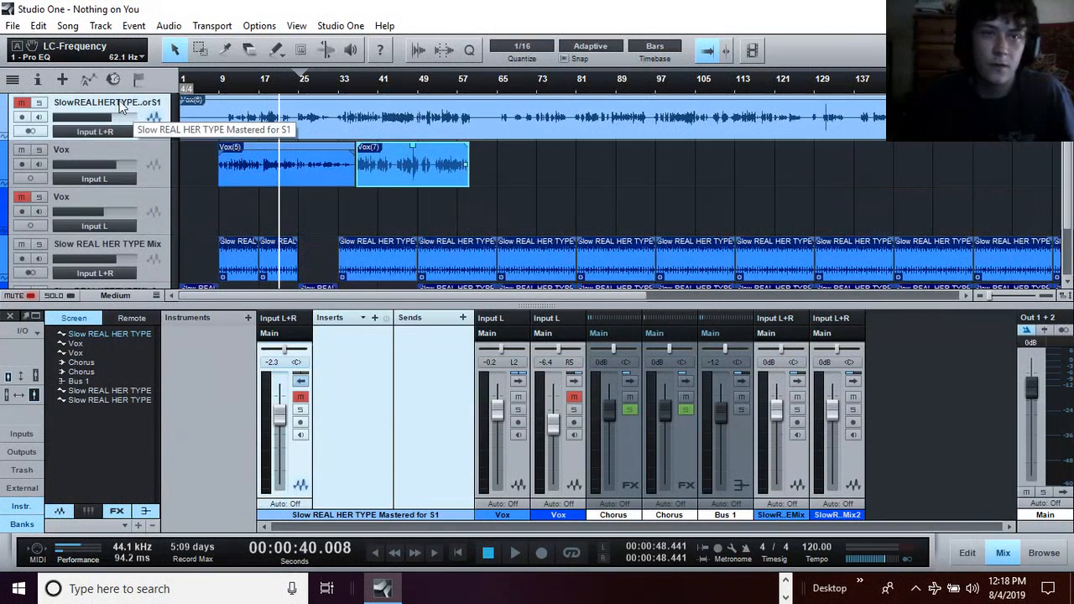
double_click(122, 102)
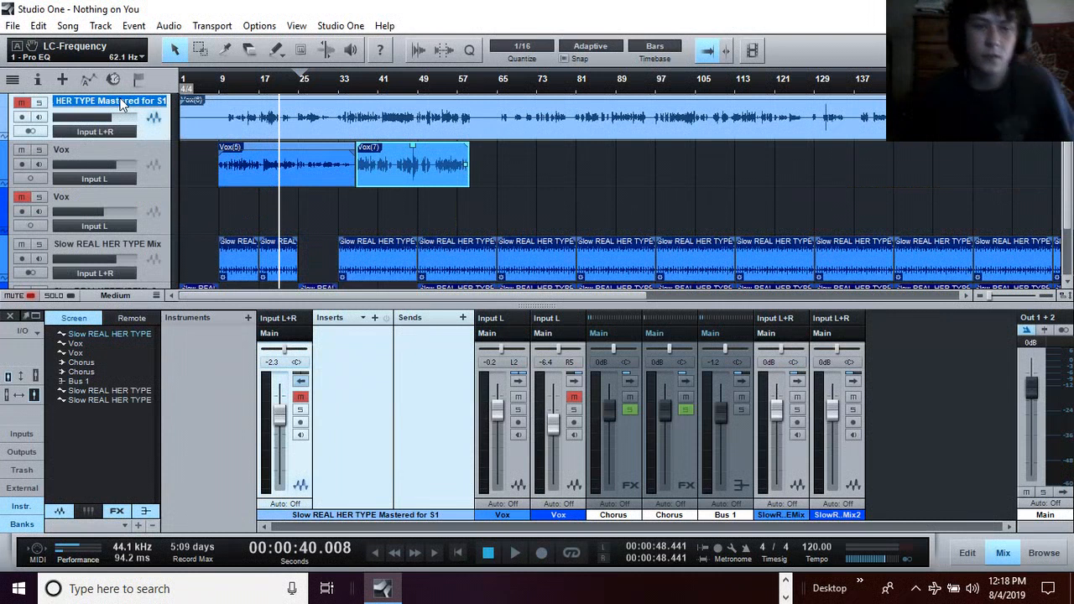
text(Vox Test)
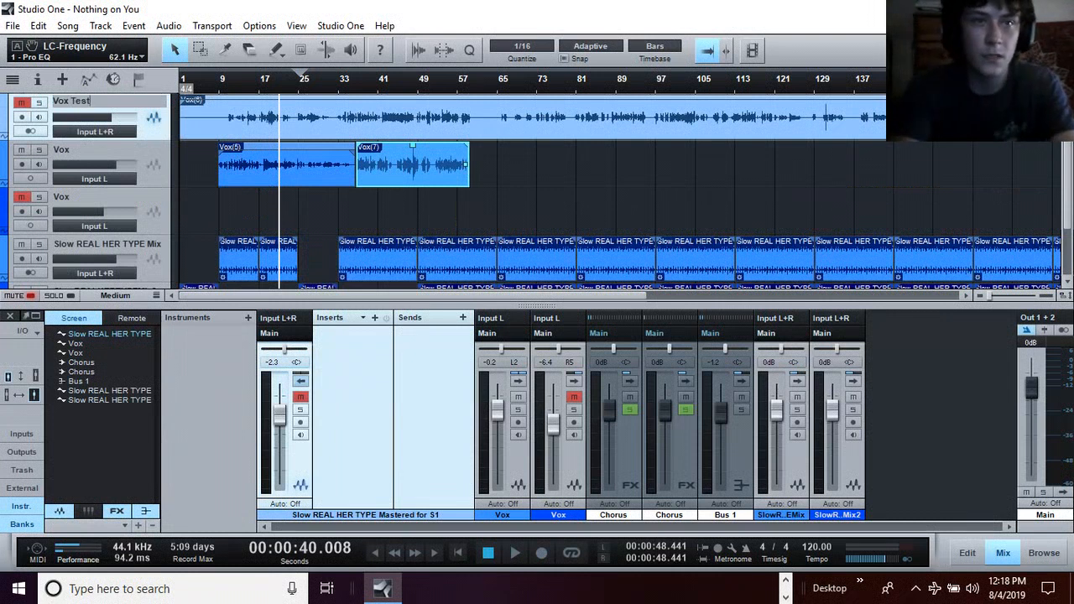
key(Return)
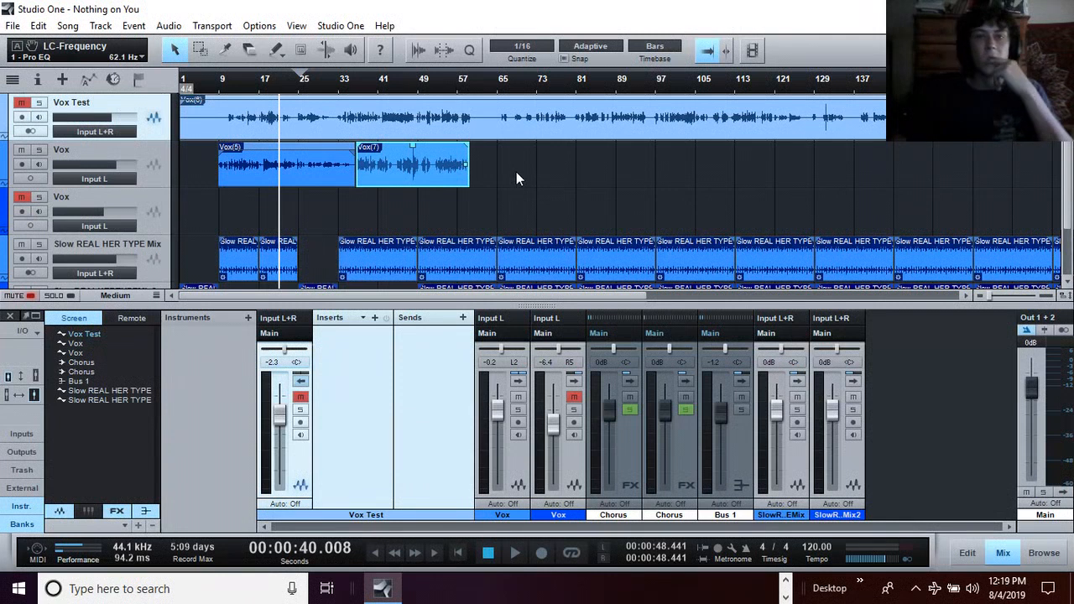
drag(521, 162, 318, 203)
drag(338, 119, 336, 153)
drag(243, 178, 243, 178)
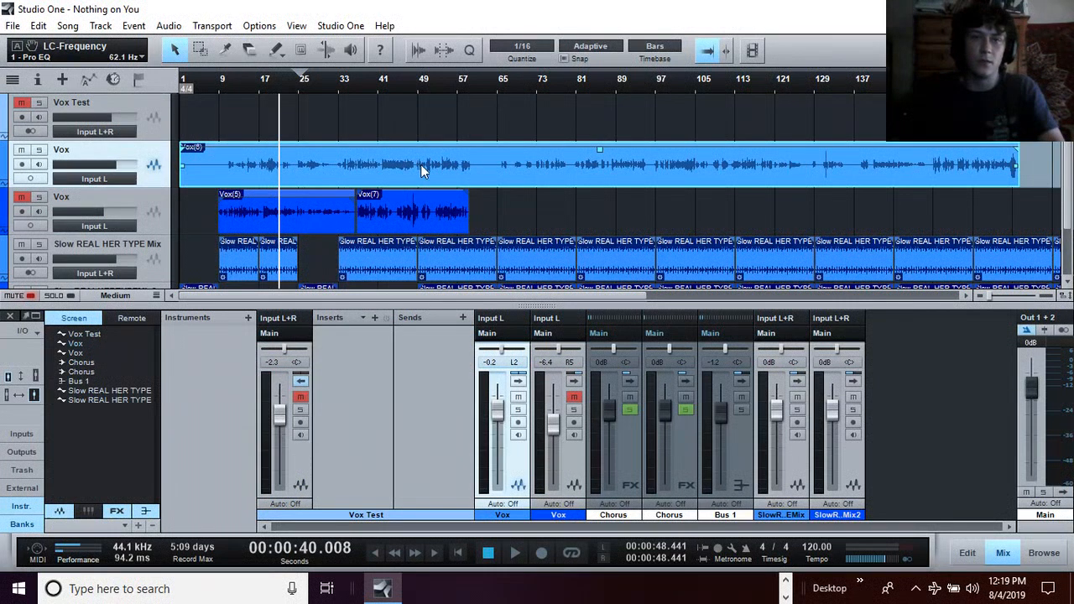
drag(420, 164, 424, 124)
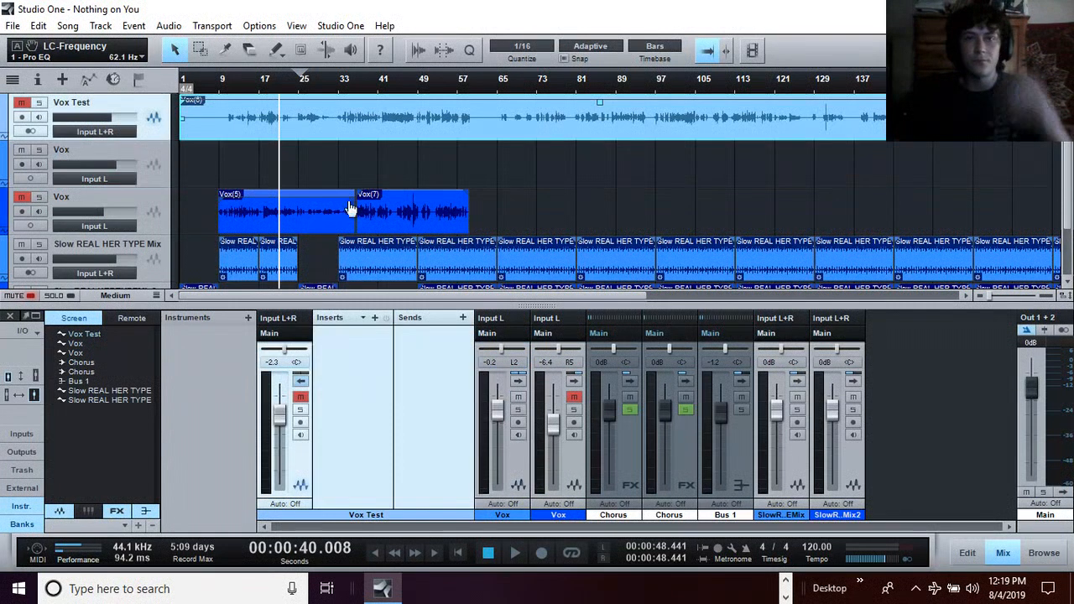
drag(482, 207, 273, 172)
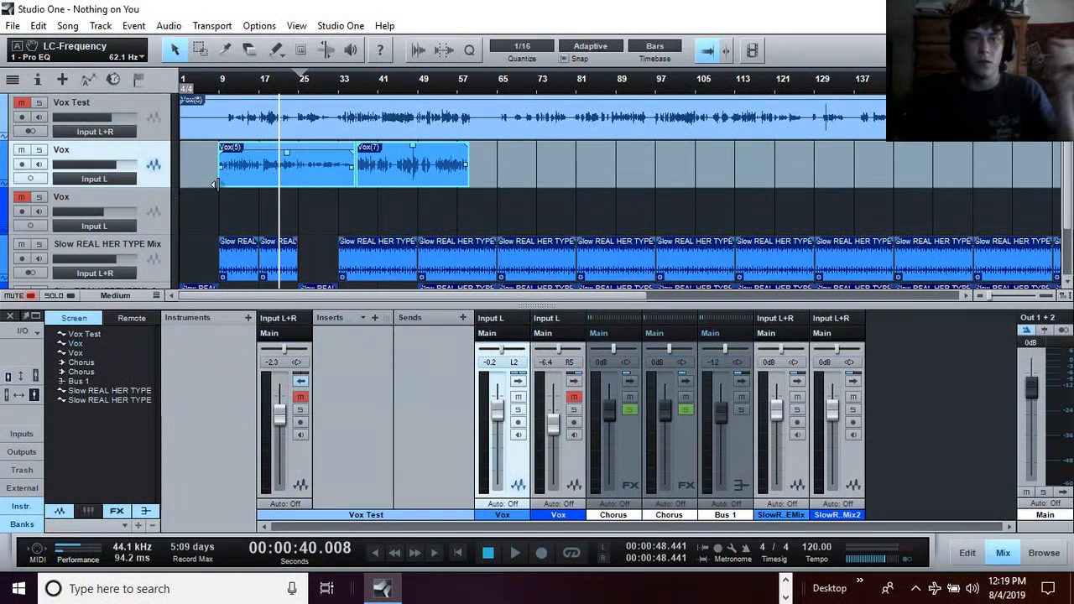
Step: Move the empty muted Vox track above the other Vox track, and hide it along with the Vox Test track
click(157, 203)
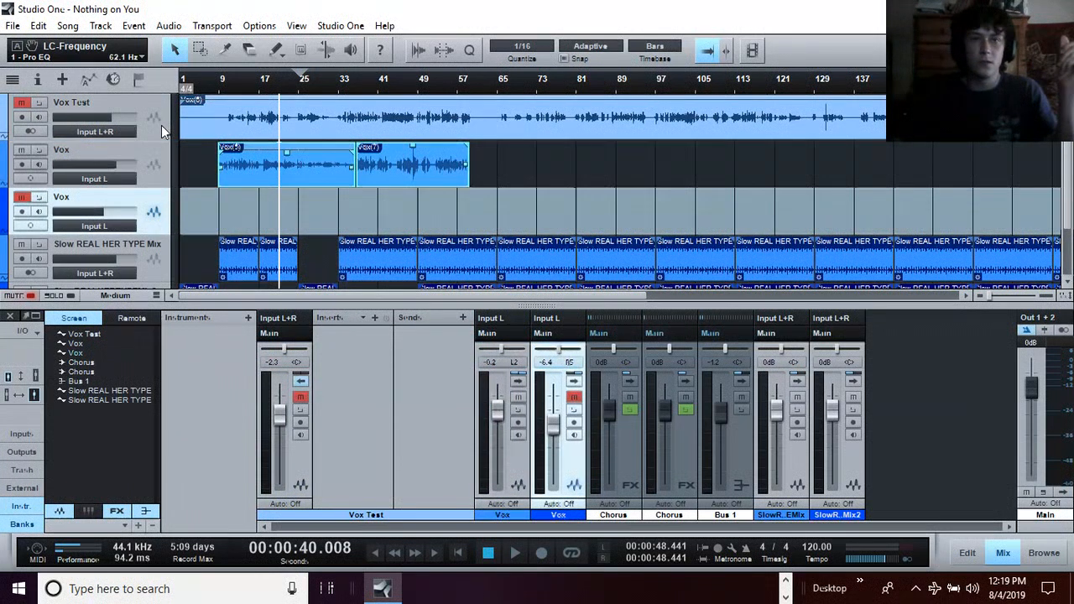
drag(161, 125, 159, 123)
right_click(152, 106)
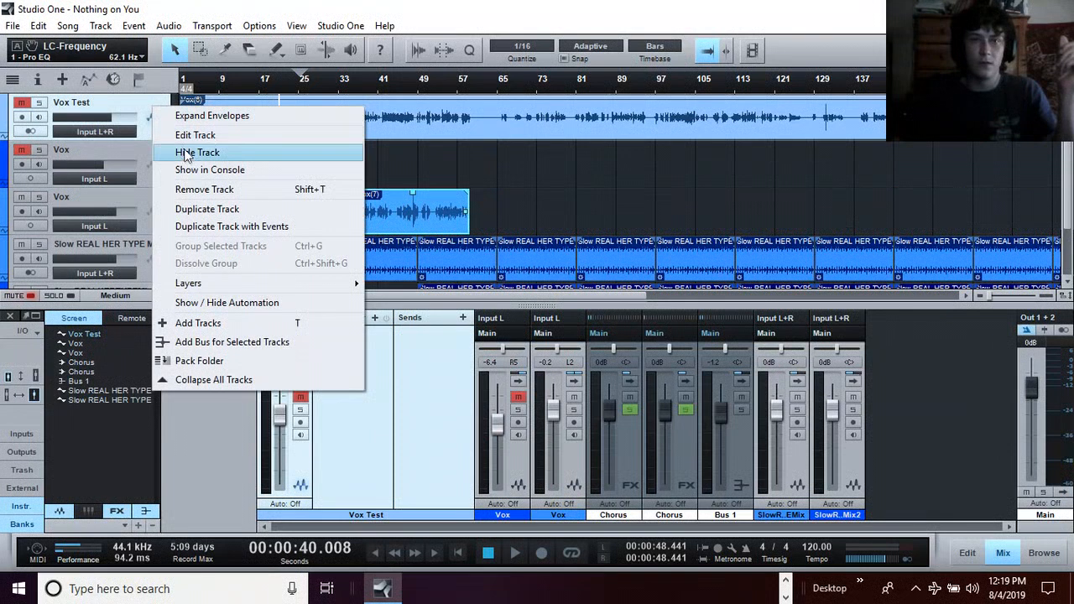
click(187, 153)
right_click(154, 108)
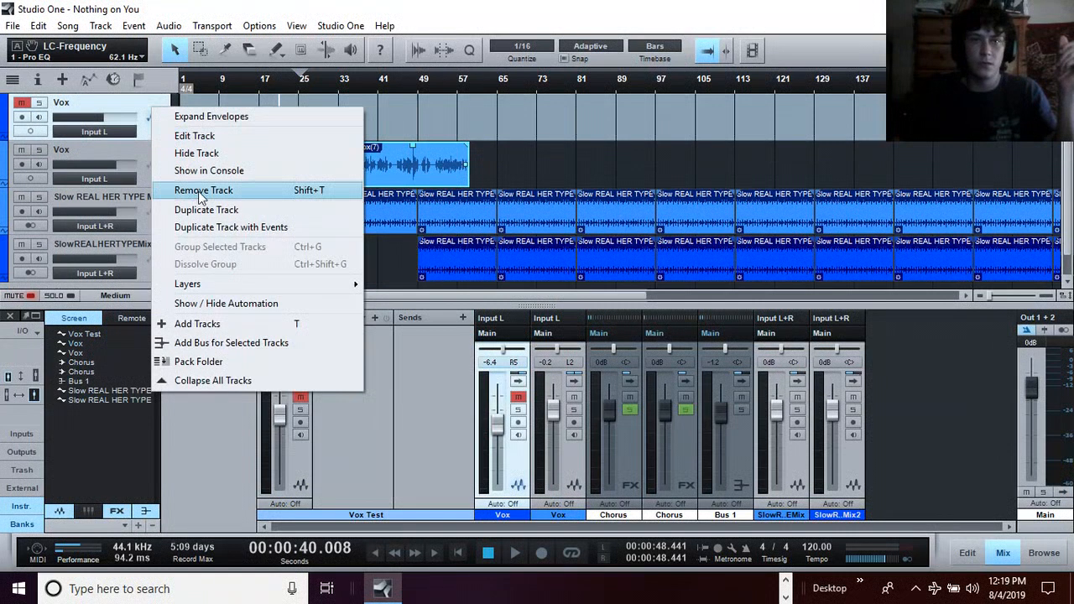
click(202, 154)
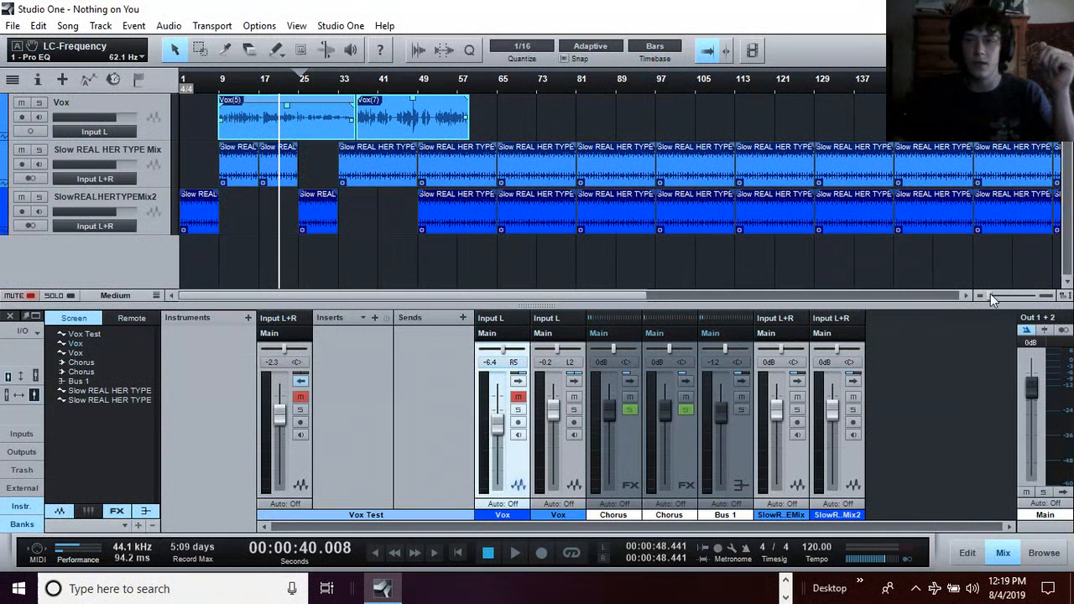
Step: Play the soloed SlowREALHERTYPEMix2 track briefly from the start of the song, and unsolo it
drag(991, 295, 985, 295)
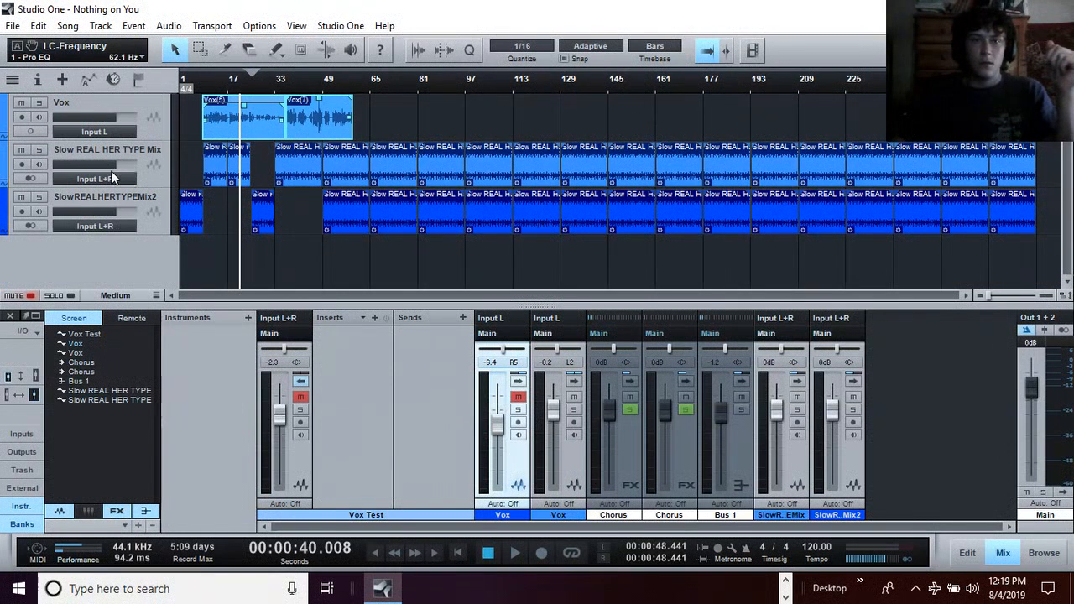
click(38, 196)
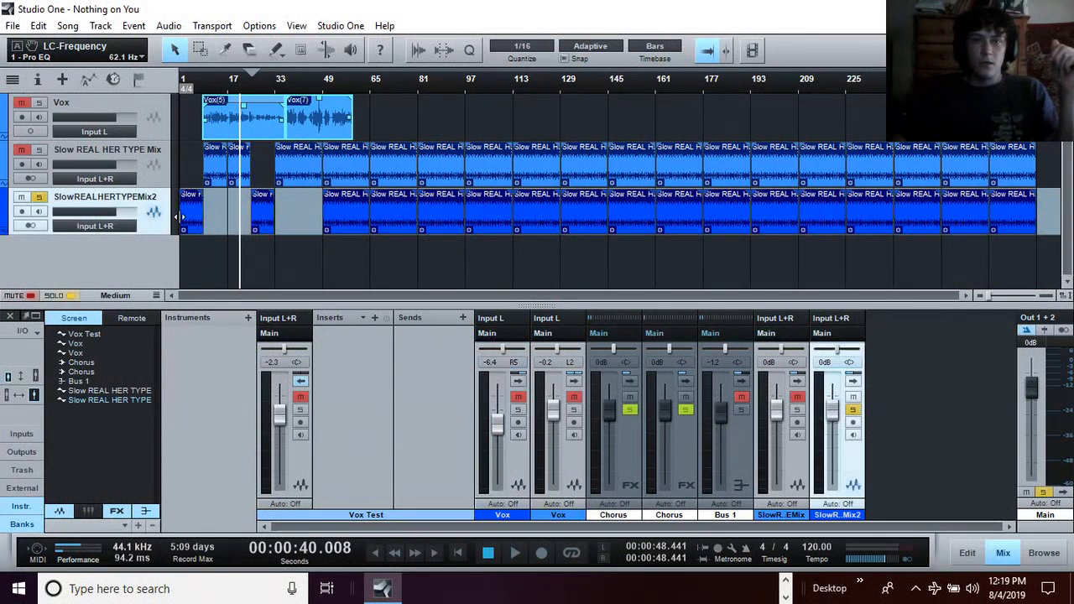
click(486, 553)
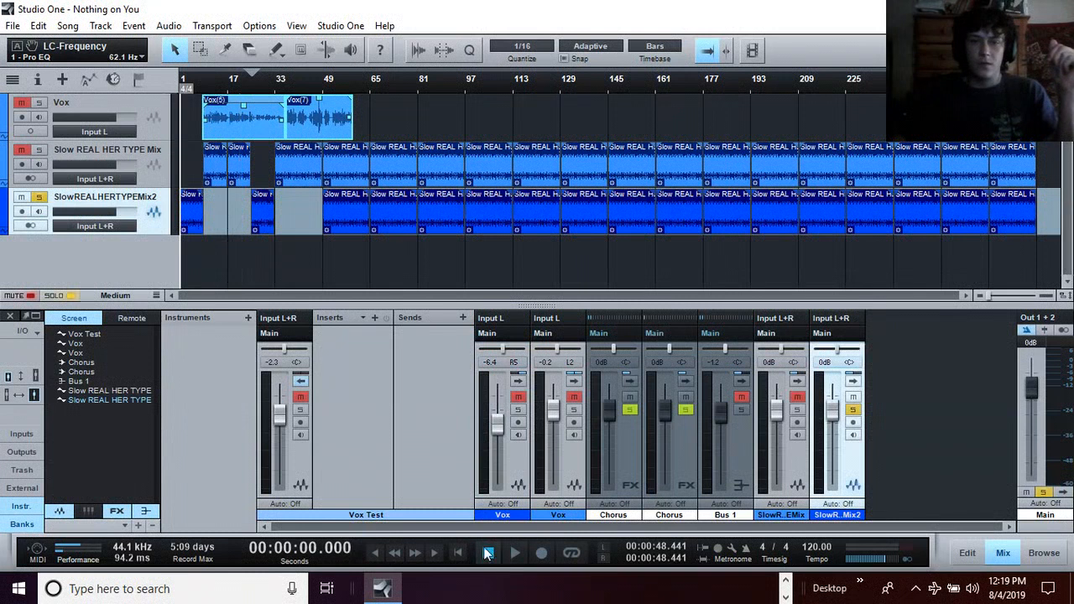
click(521, 550)
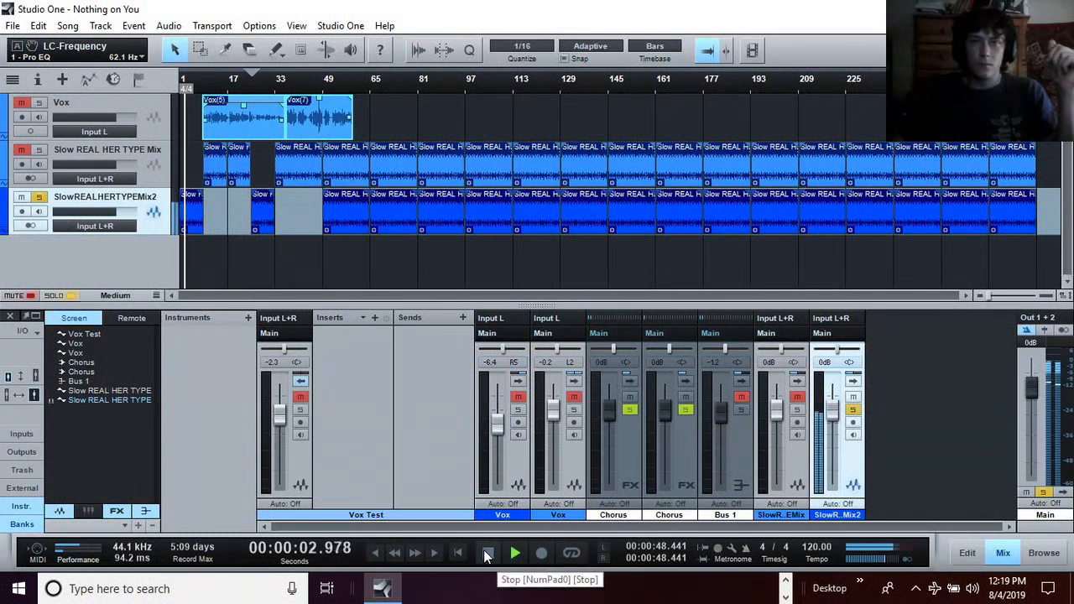
click(485, 552)
click(39, 198)
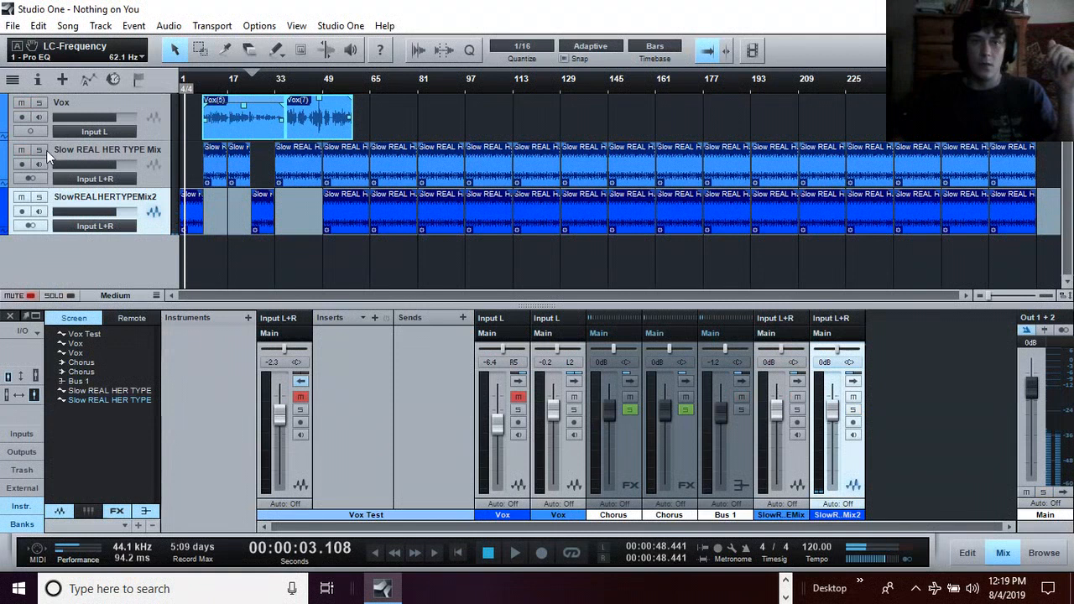
Step: Play the soloed Slow REAL HER TYPE Mix track briefly from bar 9, unsolo it, and stop playback
click(45, 150)
click(205, 84)
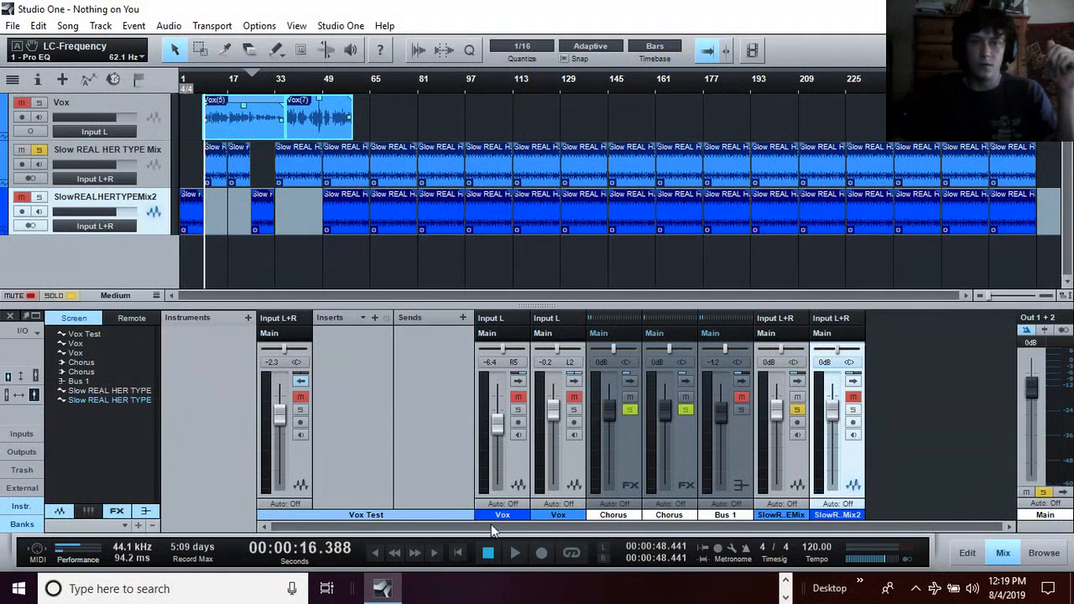
click(514, 554)
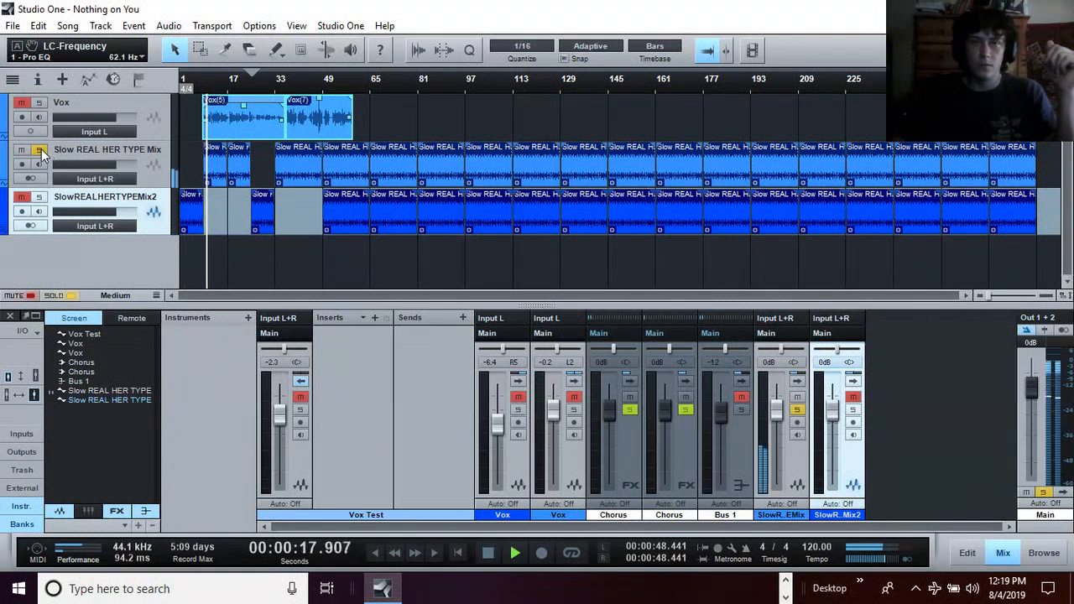
click(39, 149)
click(486, 554)
click(486, 555)
Step: Collapse the Vox Test mixer channel, and expand the Slow REAL HER TYPE Mix channel with its Compressor display collapsed
click(307, 466)
double_click(307, 459)
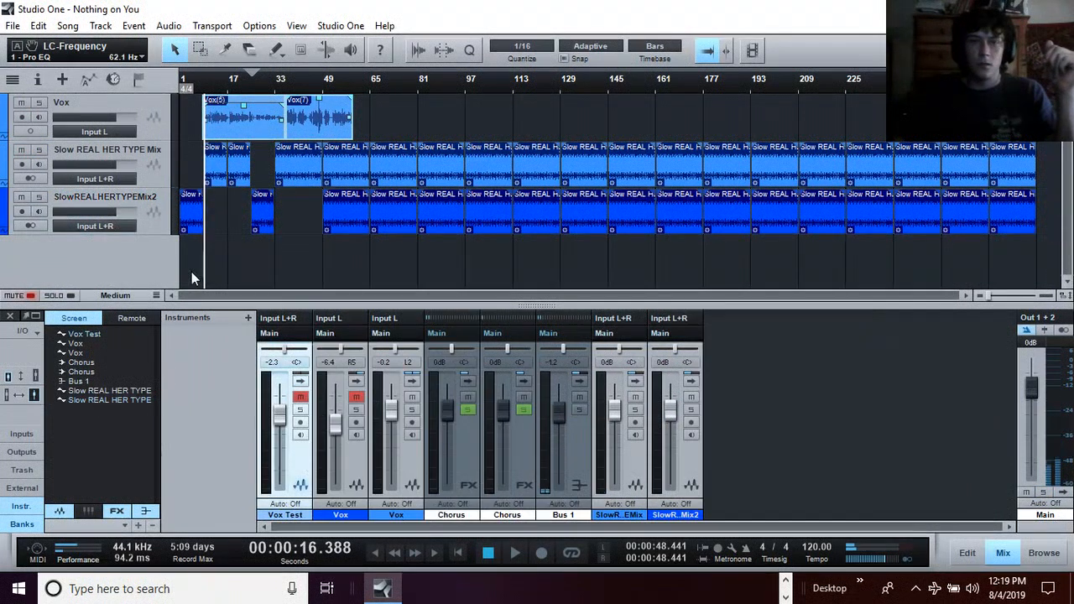
click(151, 163)
click(154, 166)
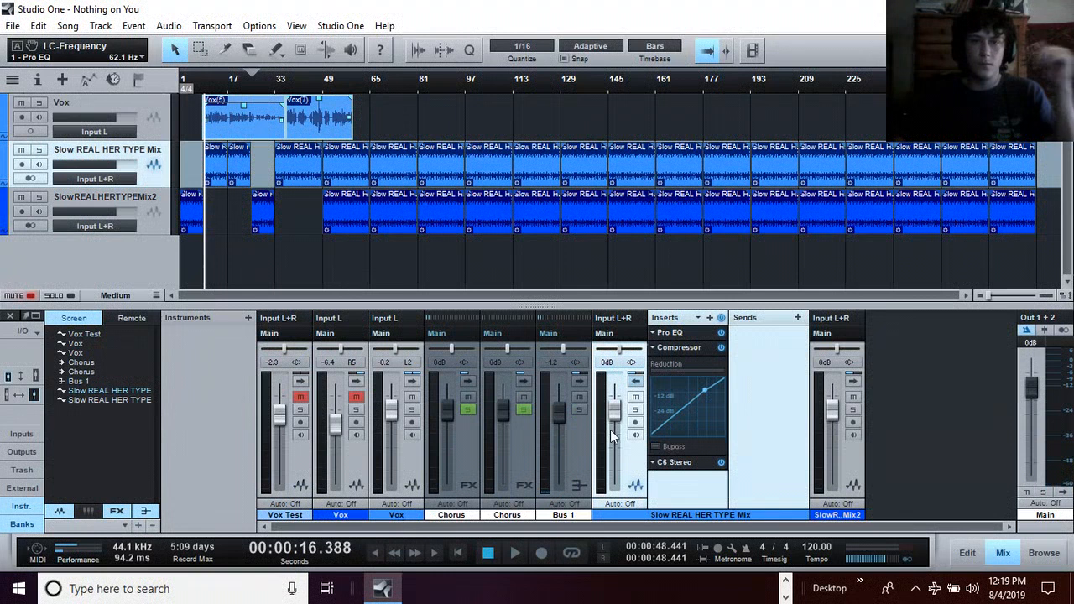
click(681, 347)
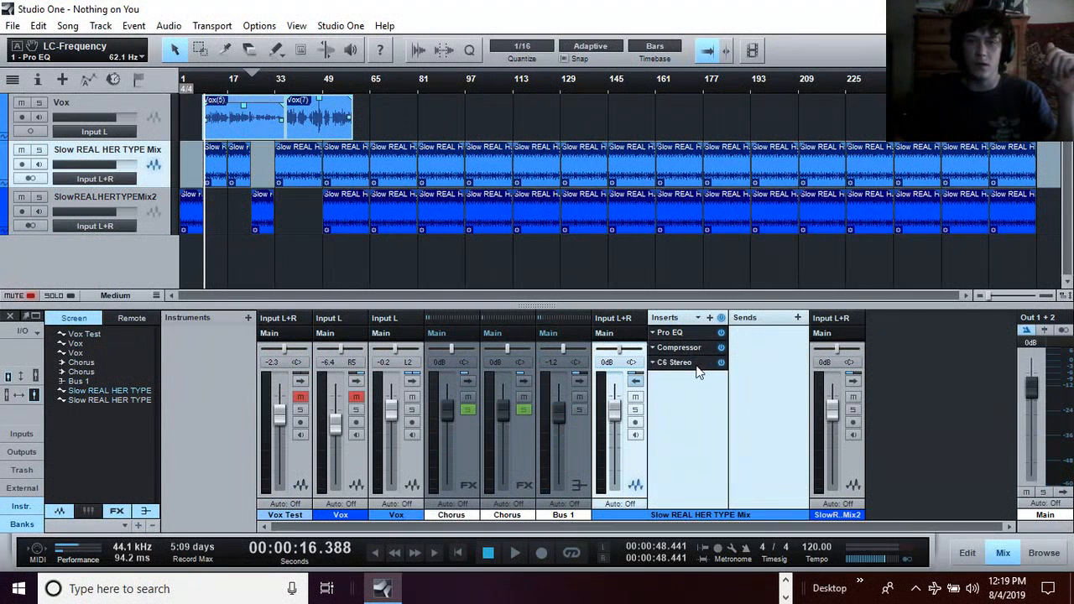
Step: Review the C6 Stereo settings on the Slow REAL HER TYPE Mix channel, and close the plug-in
double_click(681, 363)
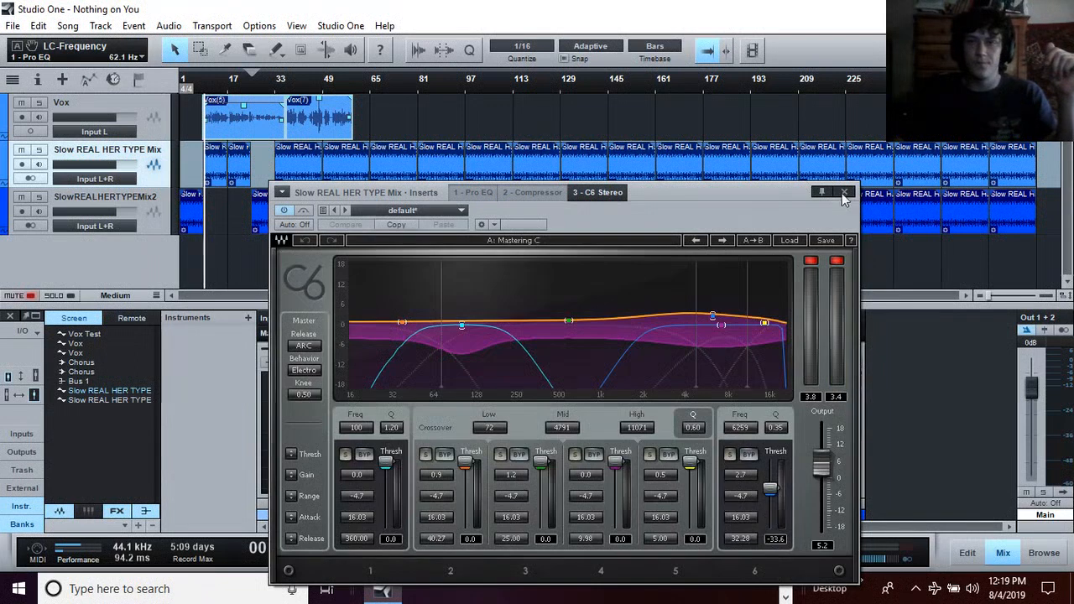
click(846, 192)
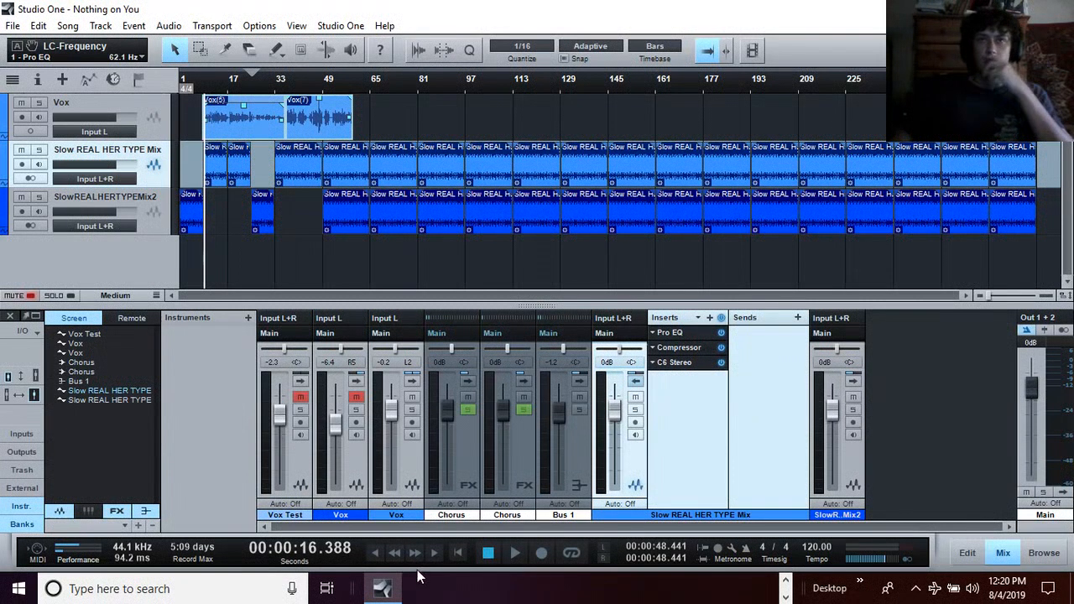
Step: Solo the Vox track with only its Pro EQ insert active, and start playback with the EQ open
click(151, 104)
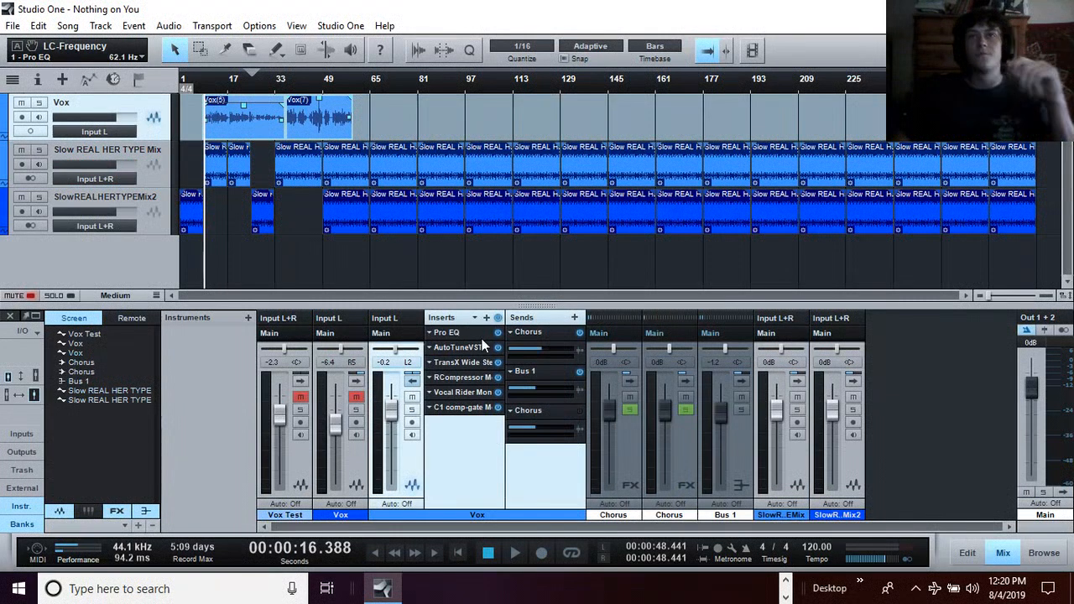
click(467, 330)
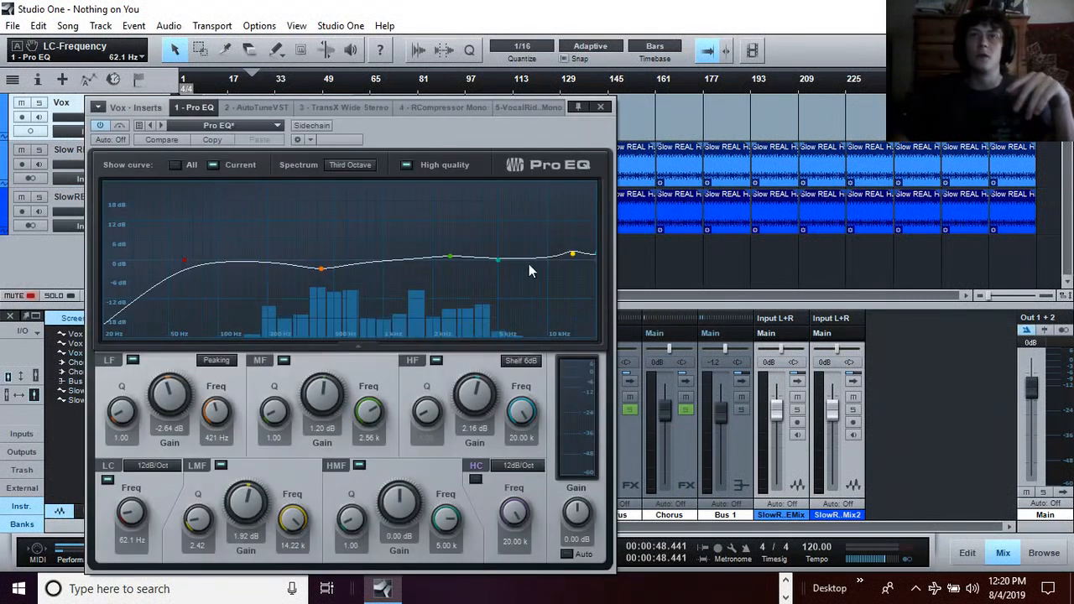
drag(547, 120, 771, 467)
click(499, 332)
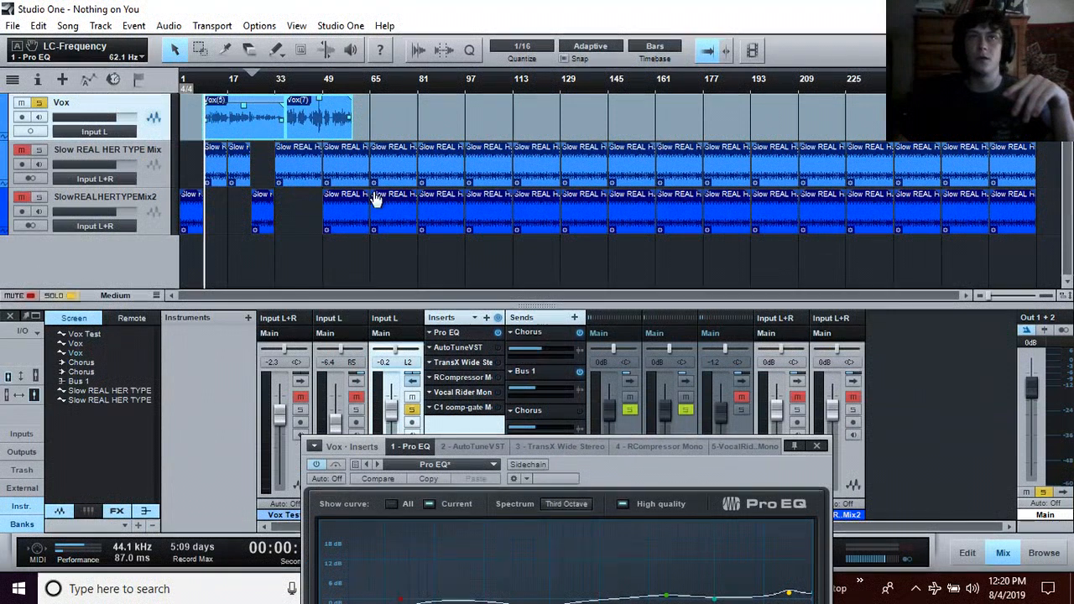
drag(673, 474, 615, 70)
click(515, 552)
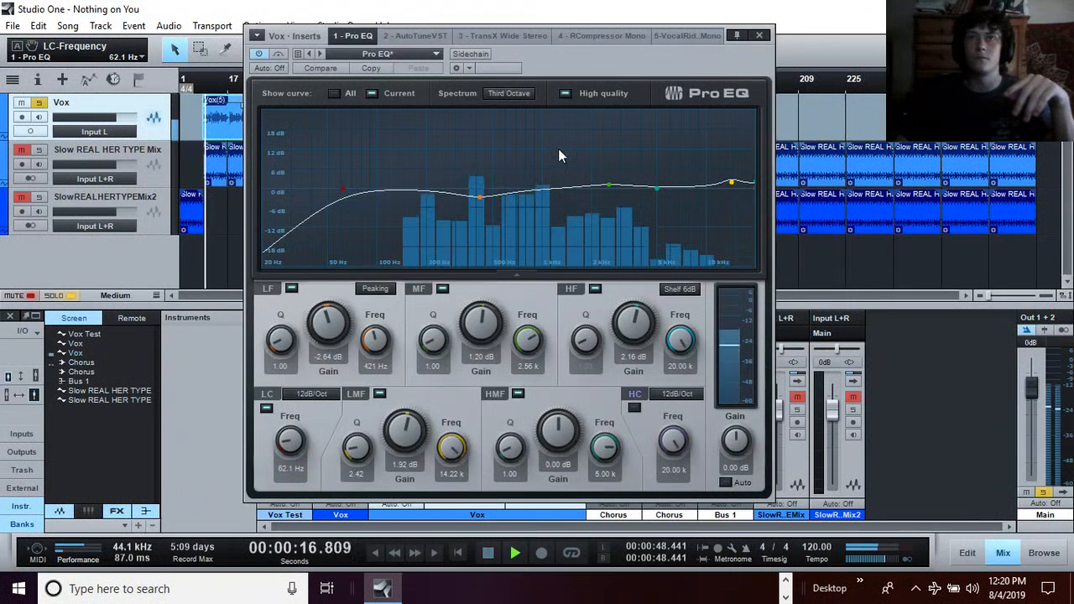
Step: Raise the Vox Pro EQ's LMF band to 2.40 dB at 14.07 kHz, and turn off the Vox channel's first Chorus and Bus 1 sends
drag(731, 182, 729, 179)
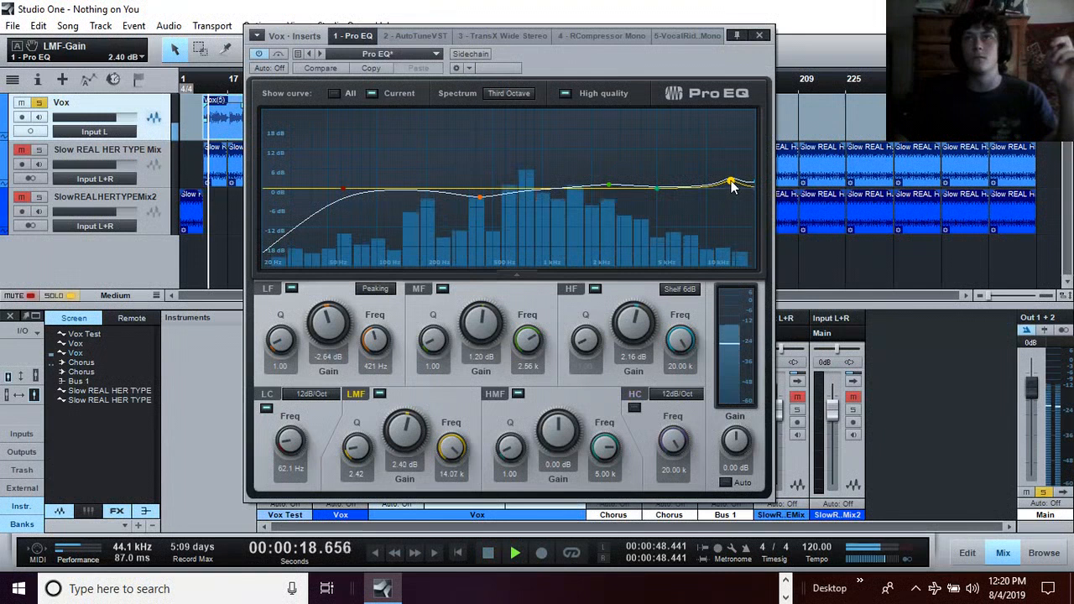
click(760, 36)
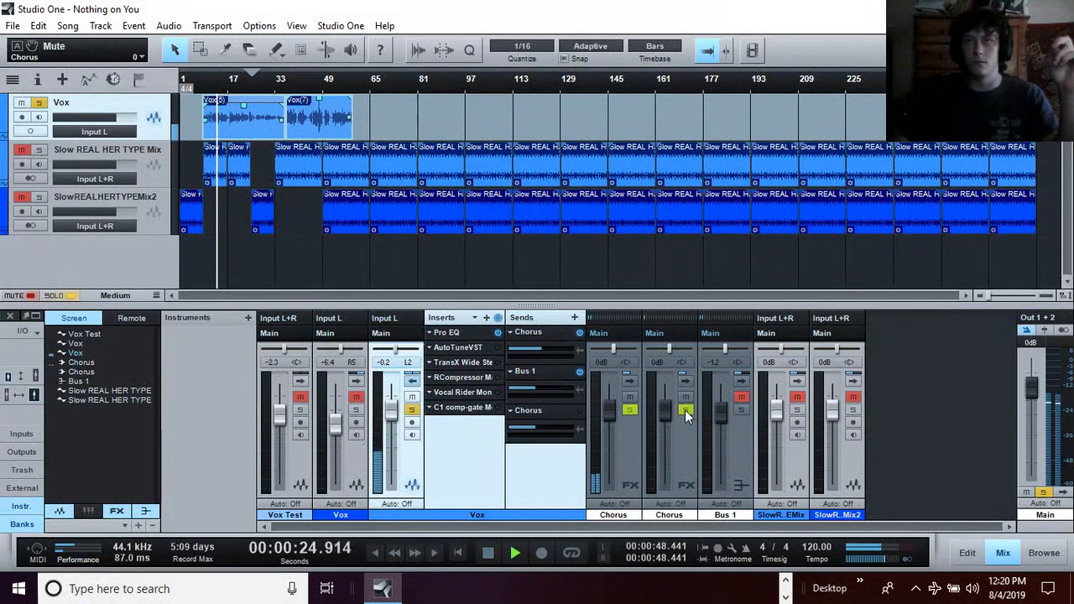
click(625, 424)
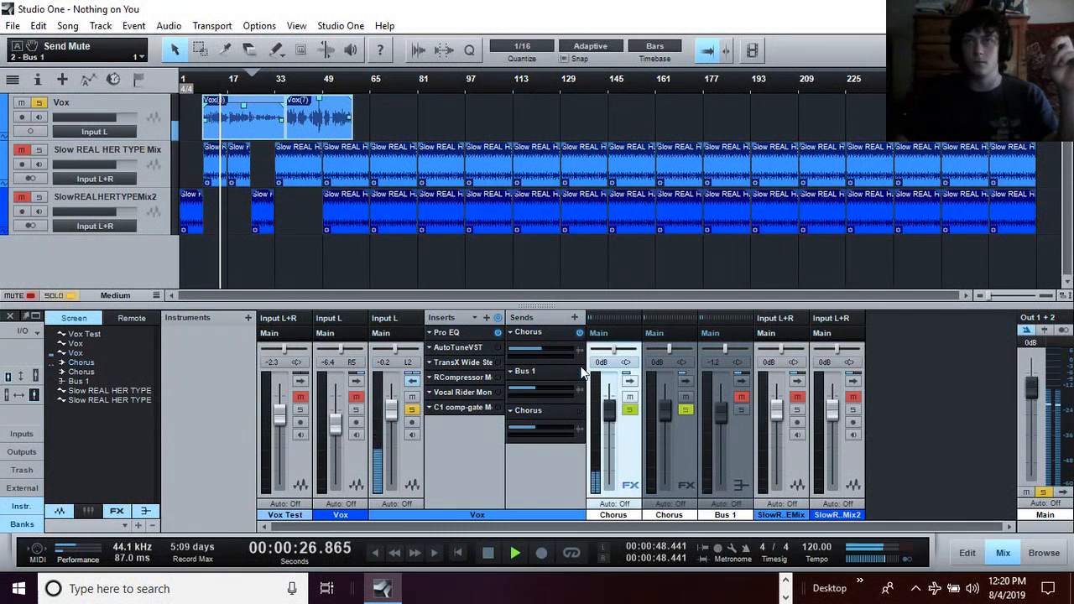
Step: Set the low-cut frequency of the Vox Pro EQ to 146 Hz, and play the vocal briefly
click(465, 333)
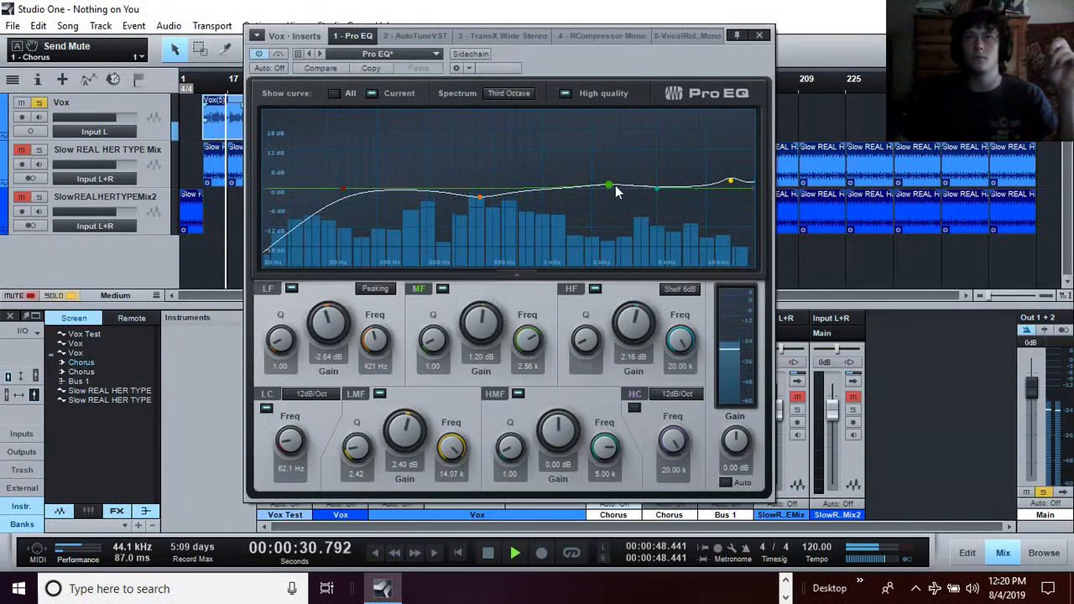
key(space)
drag(343, 197, 404, 190)
key(space)
key(space)
click(209, 84)
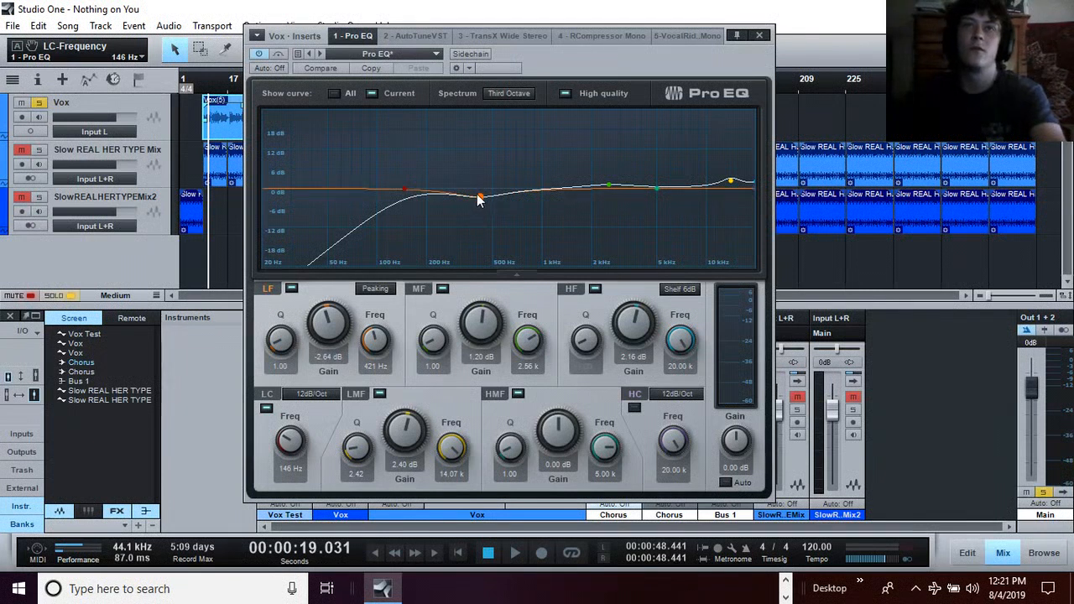
Step: Set the Vox Pro EQ's LF band to -3.84 dB at 357 Hz, and play the vocal briefly
mouse_move(474, 197)
mouse_down()
mouse_move(477, 144)
mouse_move(471, 224)
mouse_move(467, 193)
mouse_move(468, 203)
mouse_up()
key(space)
key(space)
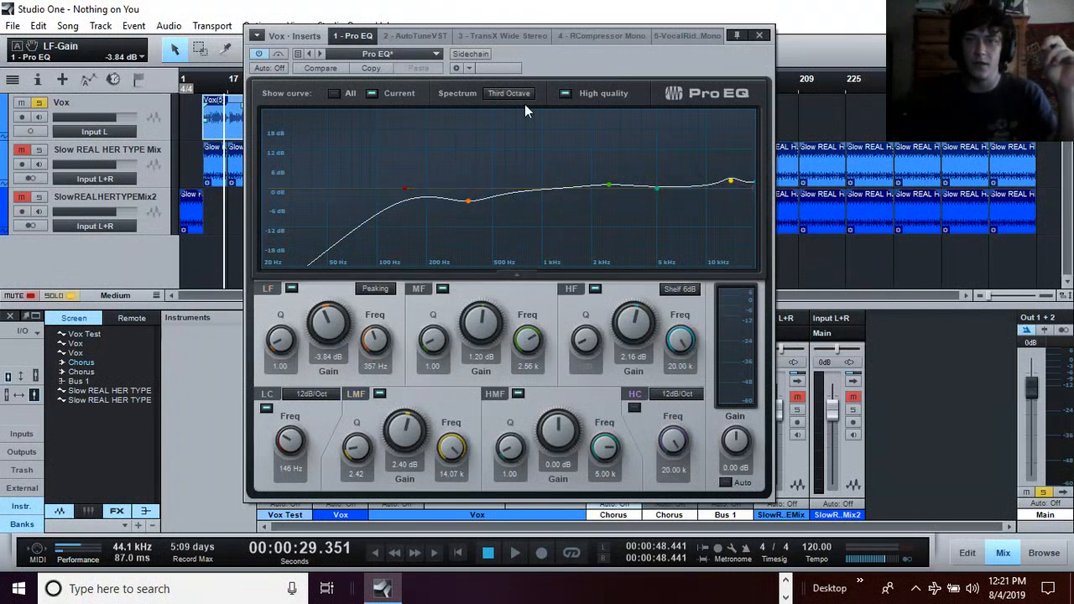
Step: While the vocal plays, set the EQ's LMF band to 4.32 dB at 14.22 kHz and its MF gain to 2.64 dB
click(212, 82)
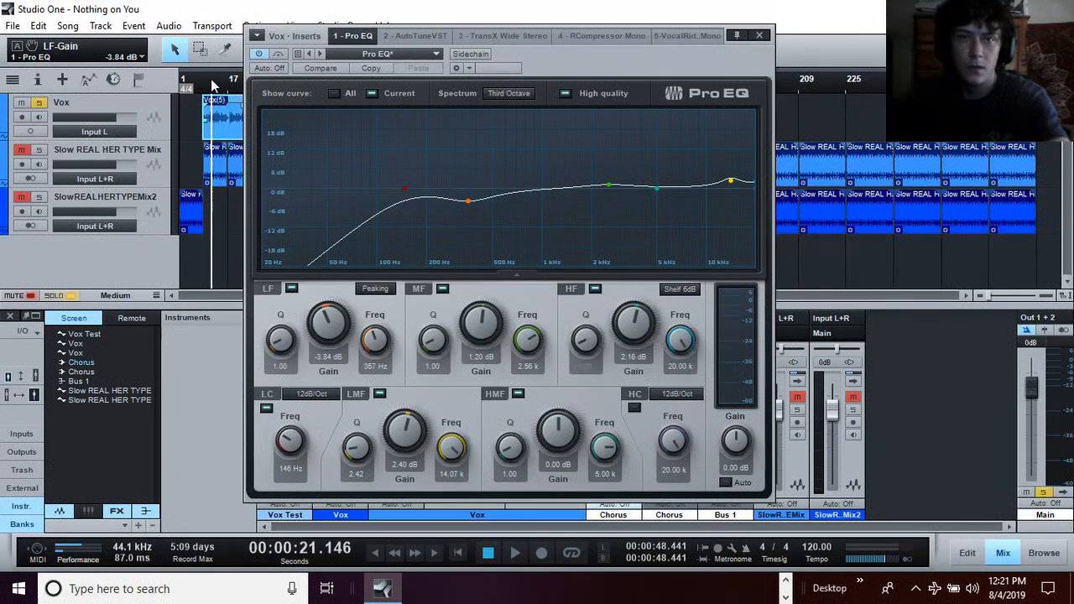
key(space)
mouse_move(730, 186)
mouse_down()
mouse_move(730, 144)
mouse_move(732, 179)
mouse_up()
mouse_move(611, 188)
mouse_down()
mouse_move(613, 153)
mouse_move(610, 186)
mouse_up()
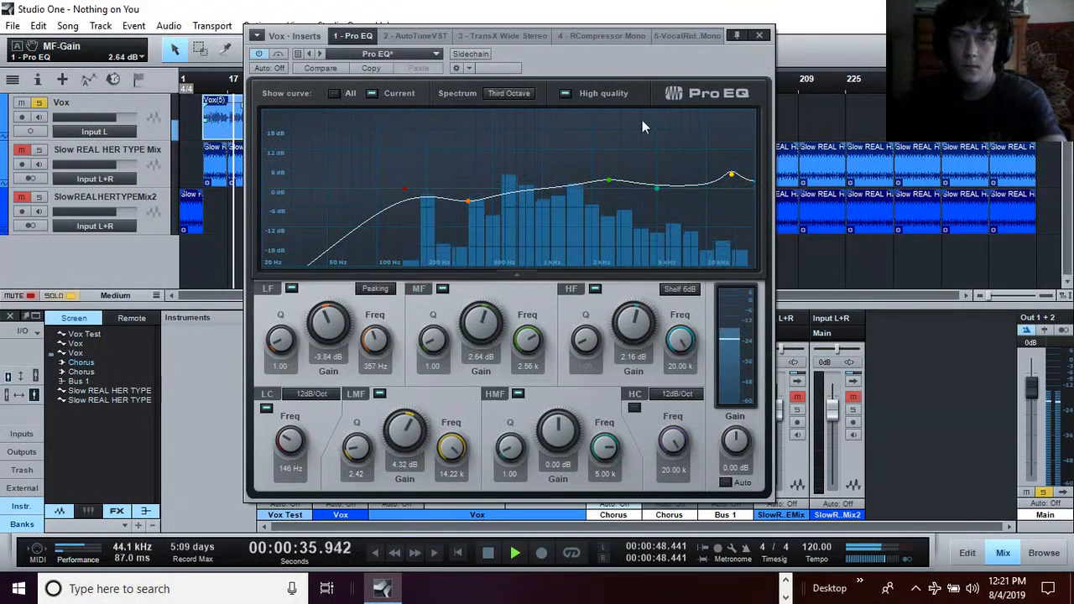
key(space)
click(761, 37)
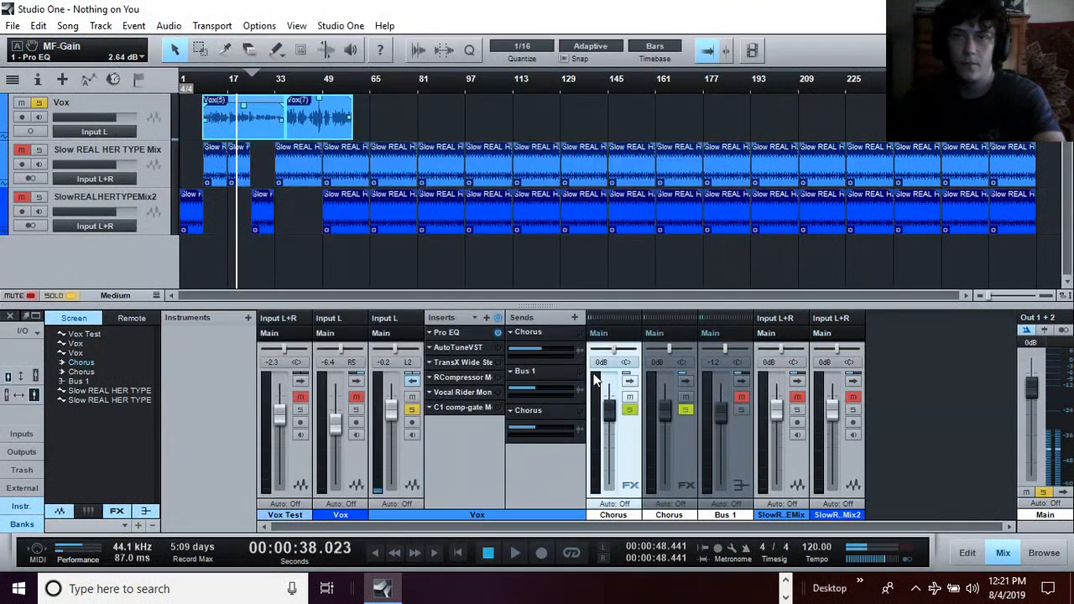
Step: Turn on the Vox channel's AutoTuneVST insert, and set its pitch tracking option to 30
click(462, 347)
drag(596, 137, 706, 63)
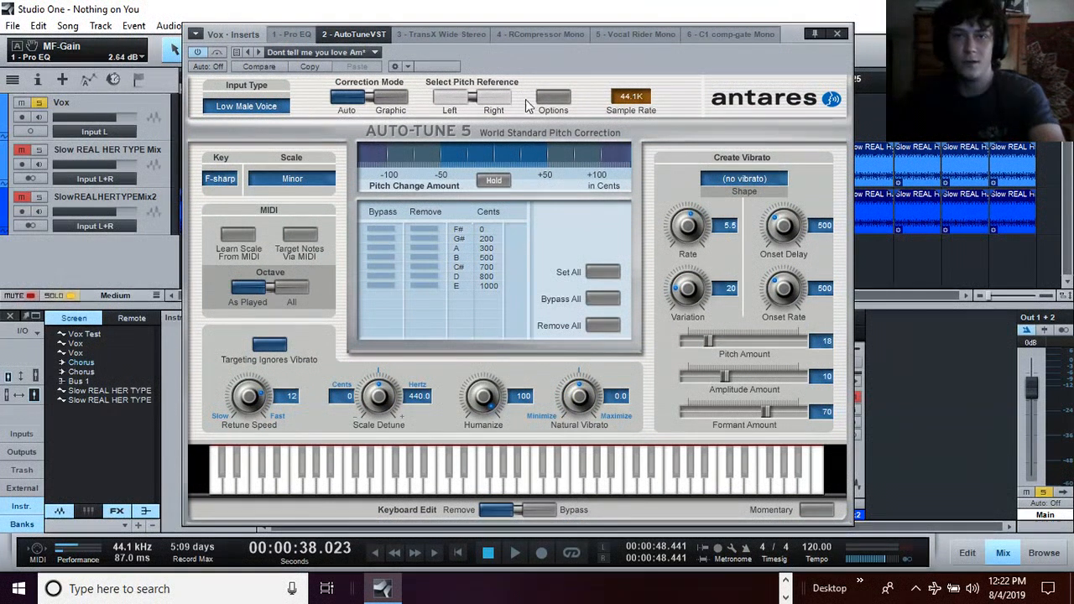
click(553, 98)
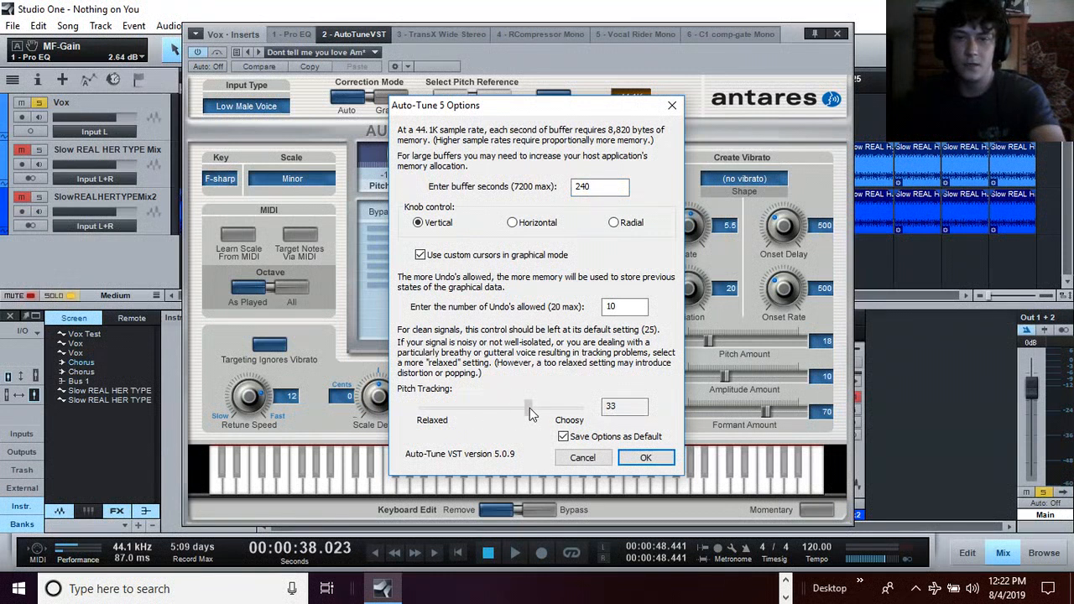
click(645, 458)
click(839, 34)
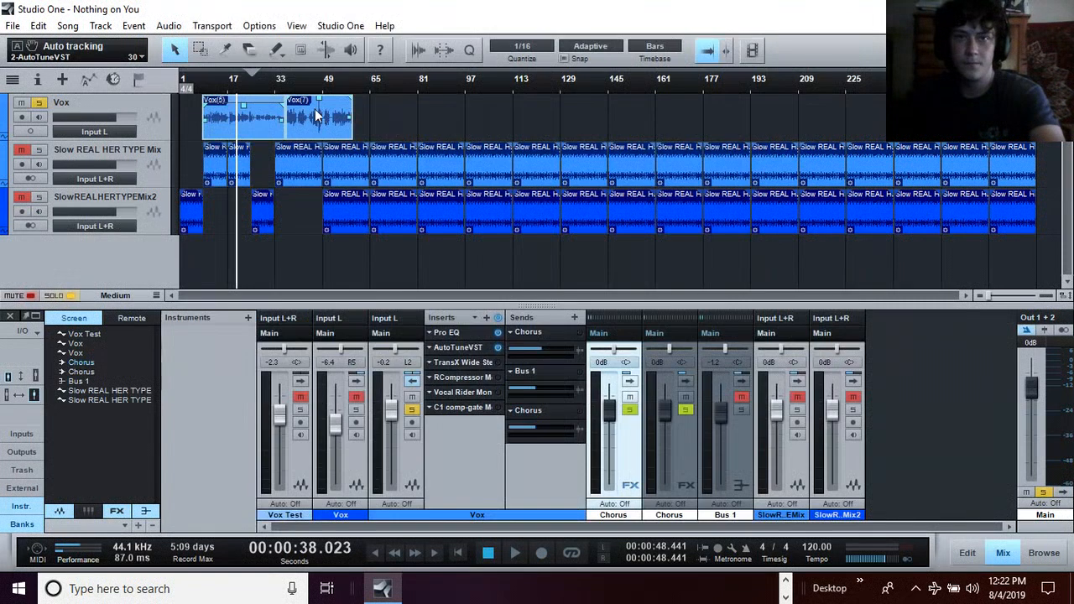
Step: Play the soloed Vox track from around bar 8 with the Auto-Tune settings open, and stop playback
click(212, 89)
key(space)
click(204, 89)
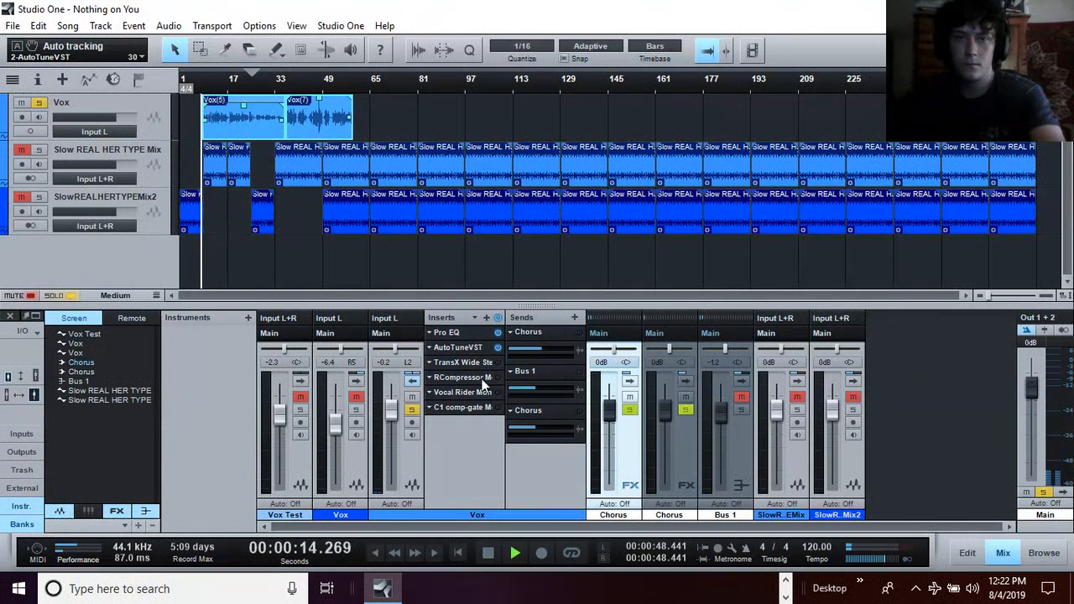
click(477, 346)
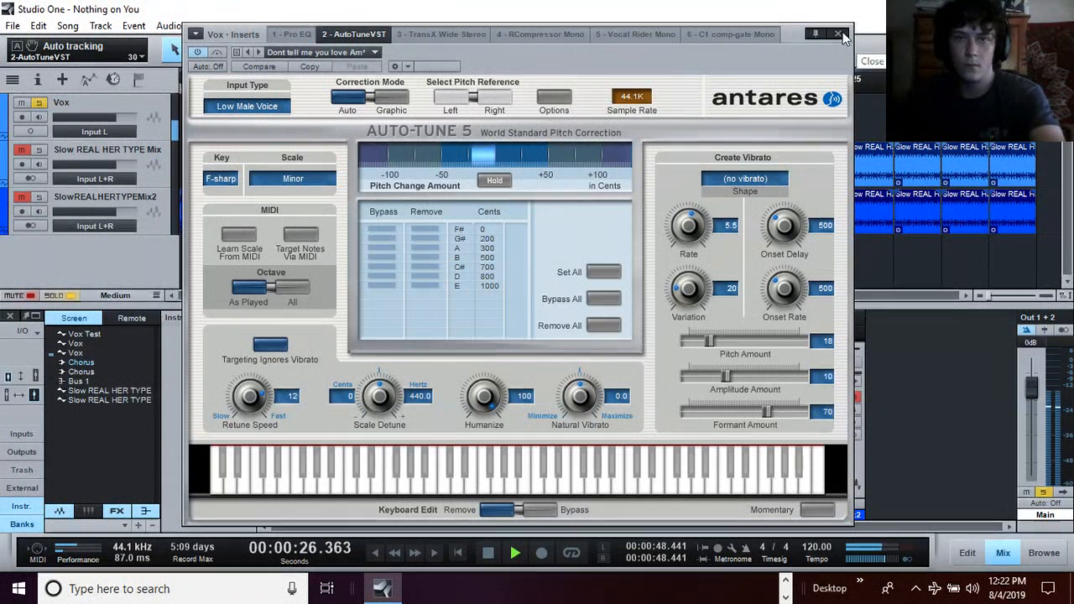
key(space)
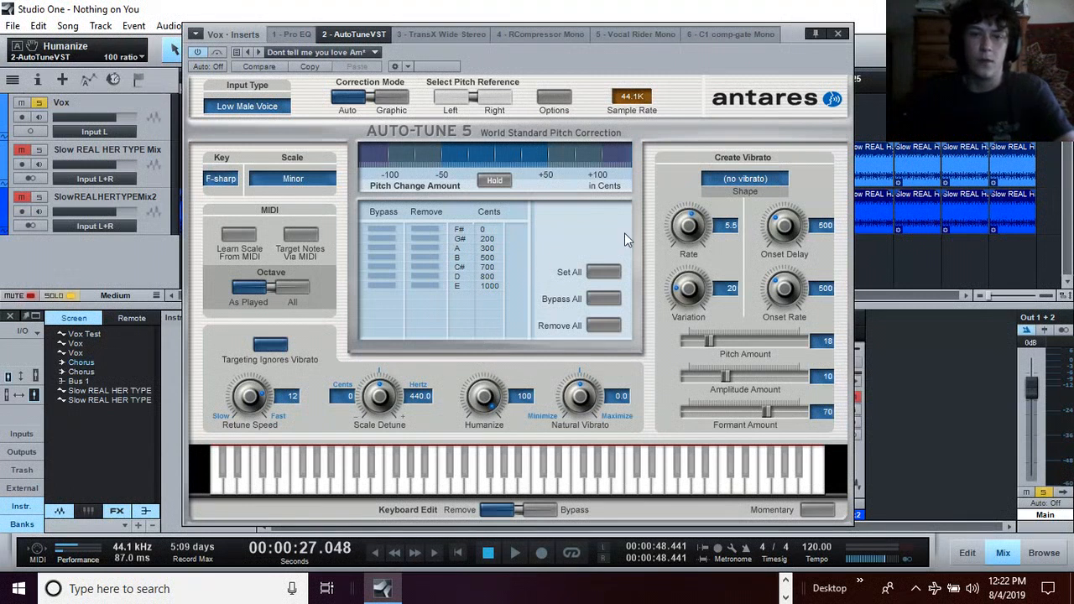
Step: Compare Auto-Tune's Humanize at 0 and at 100 while the Vox track plays, and close the plug-in
drag(513, 384, 495, 467)
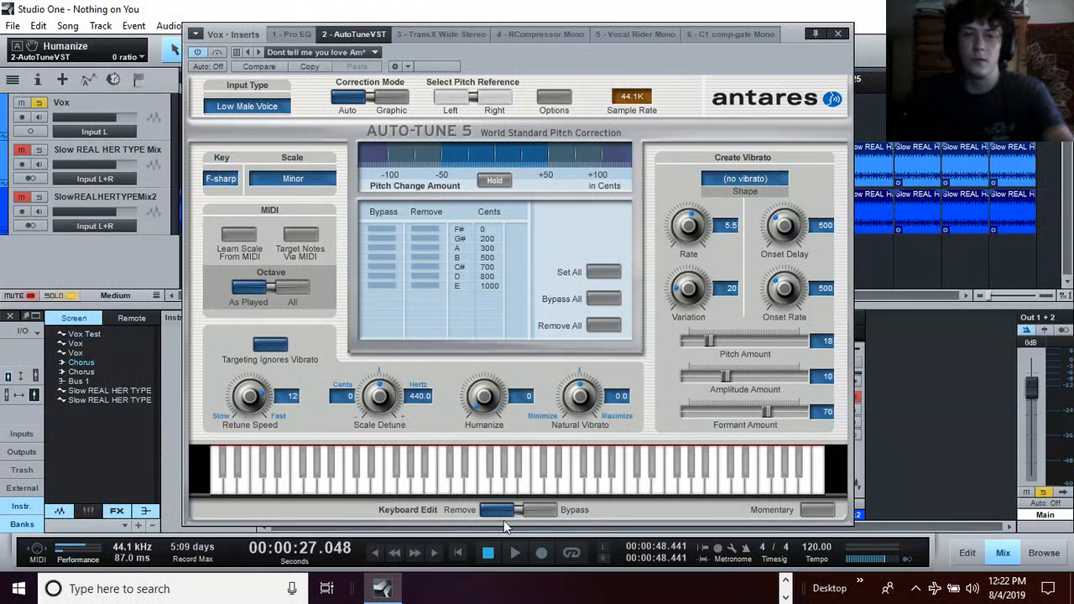
drag(634, 72, 734, 117)
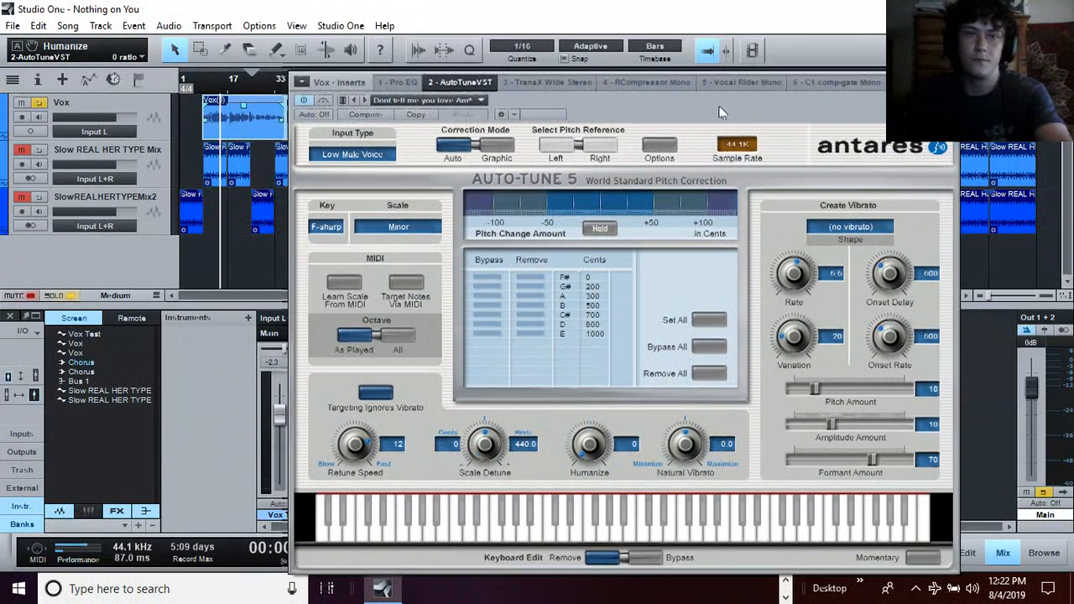
click(210, 83)
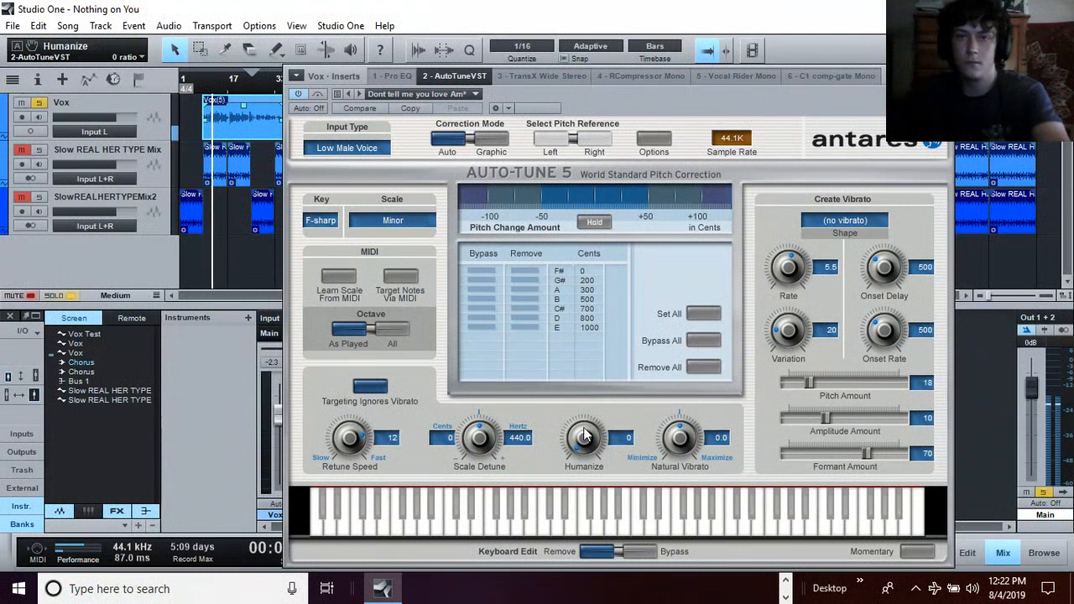
drag(585, 444, 594, 341)
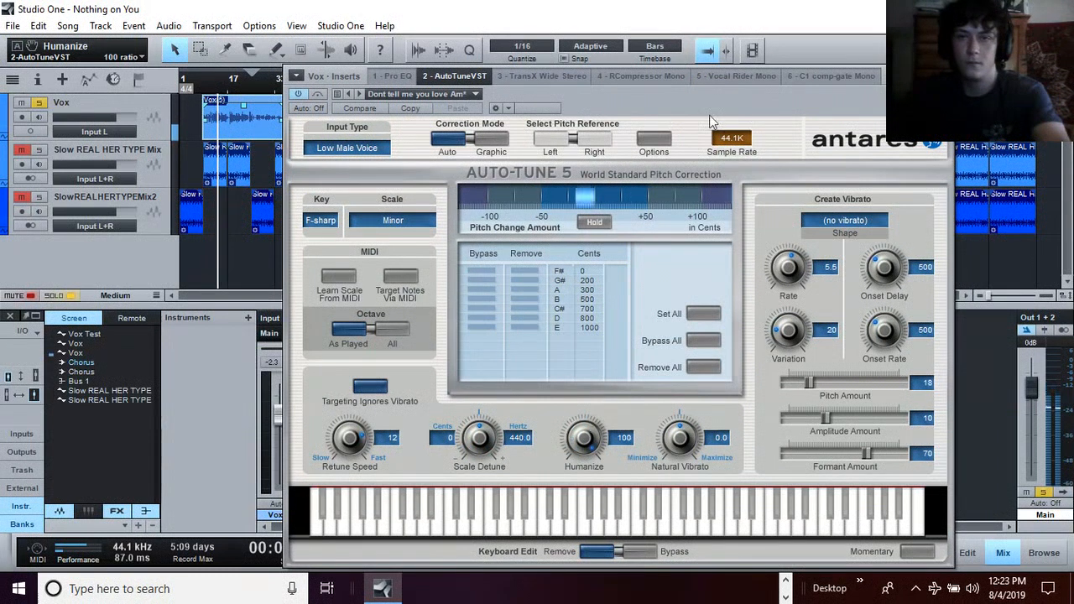
drag(884, 91, 636, 84)
click(690, 68)
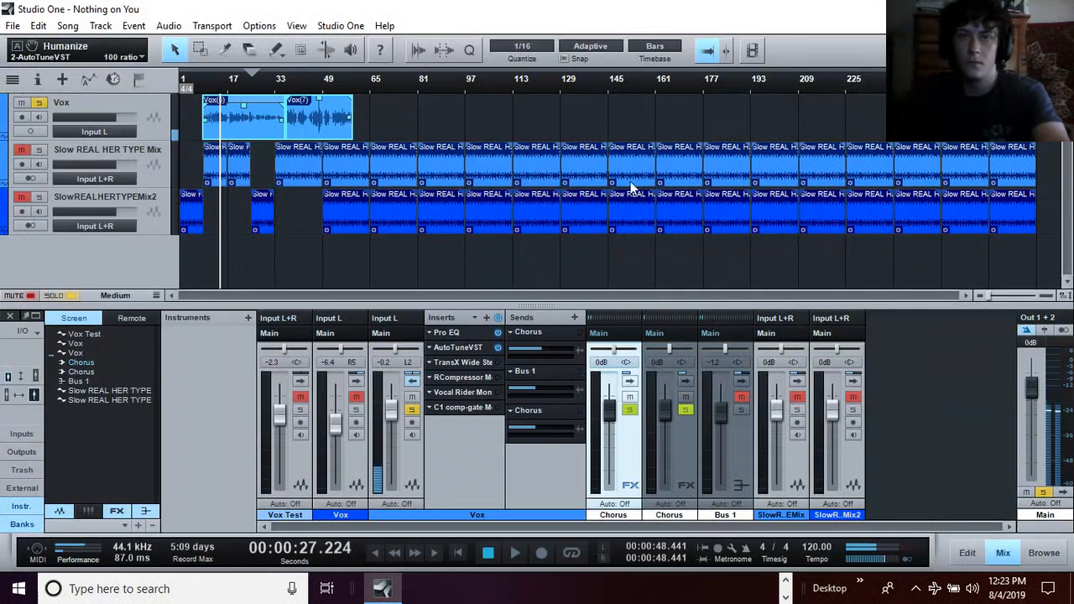
click(478, 347)
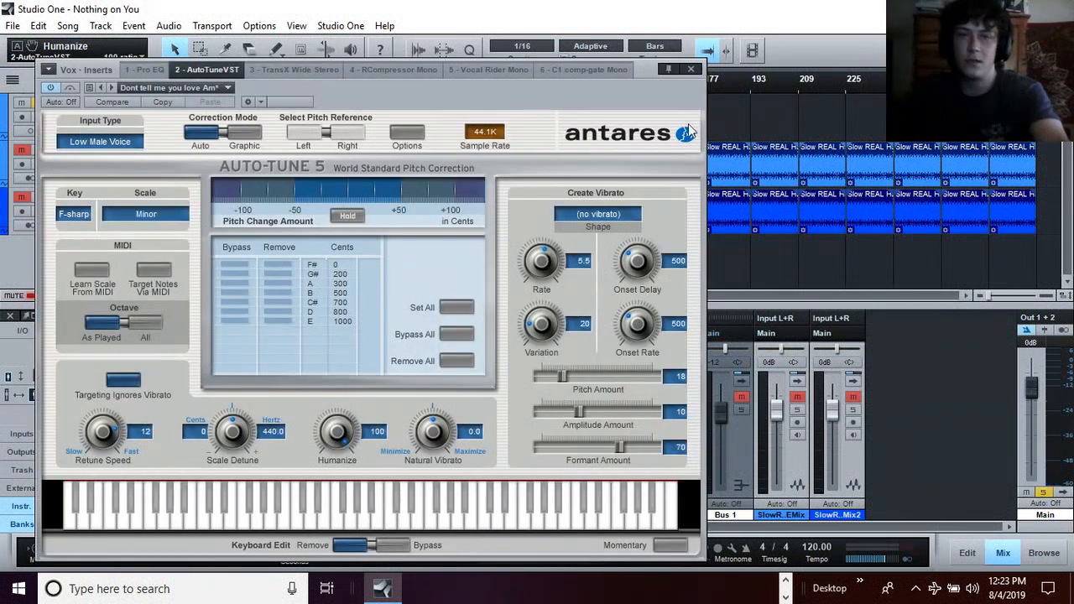
click(694, 69)
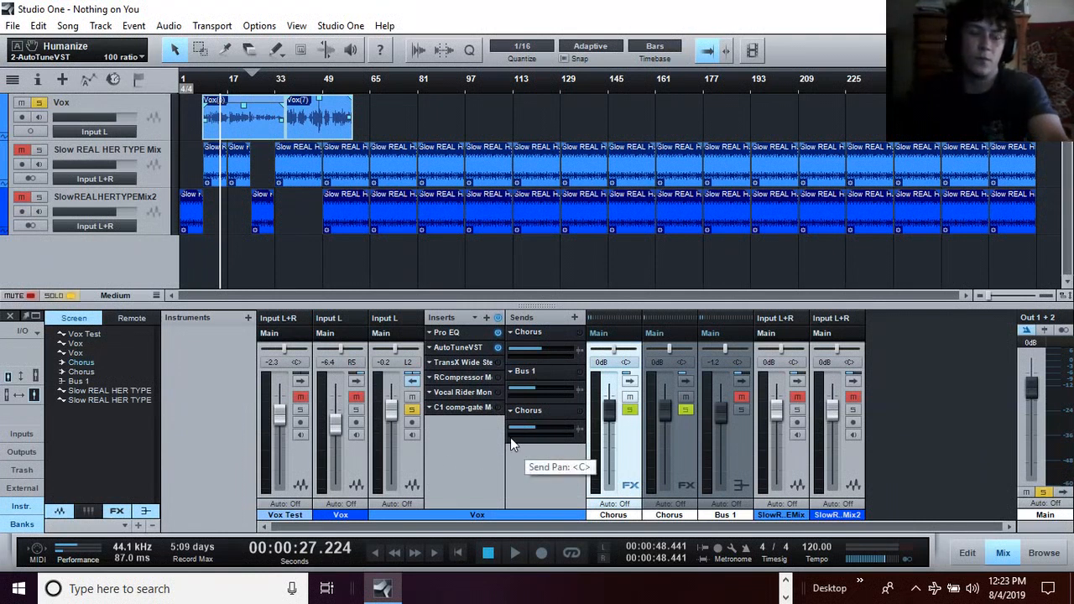
Step: Turn on the Vox channel's TransX Wide Stereo insert, and set its range to 8.3 dB while the vocal plays
click(493, 382)
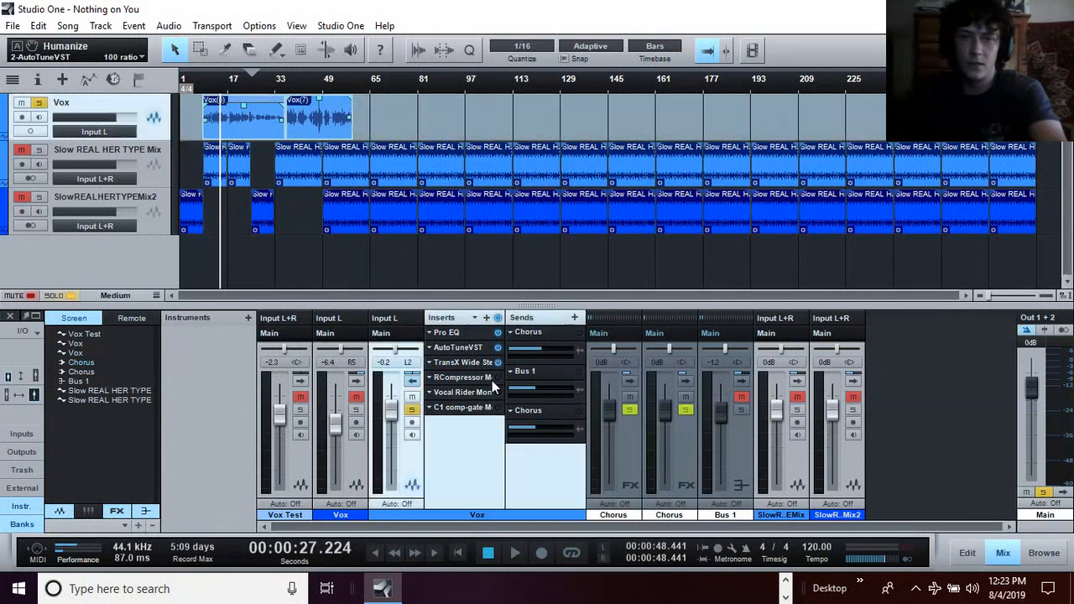
click(470, 362)
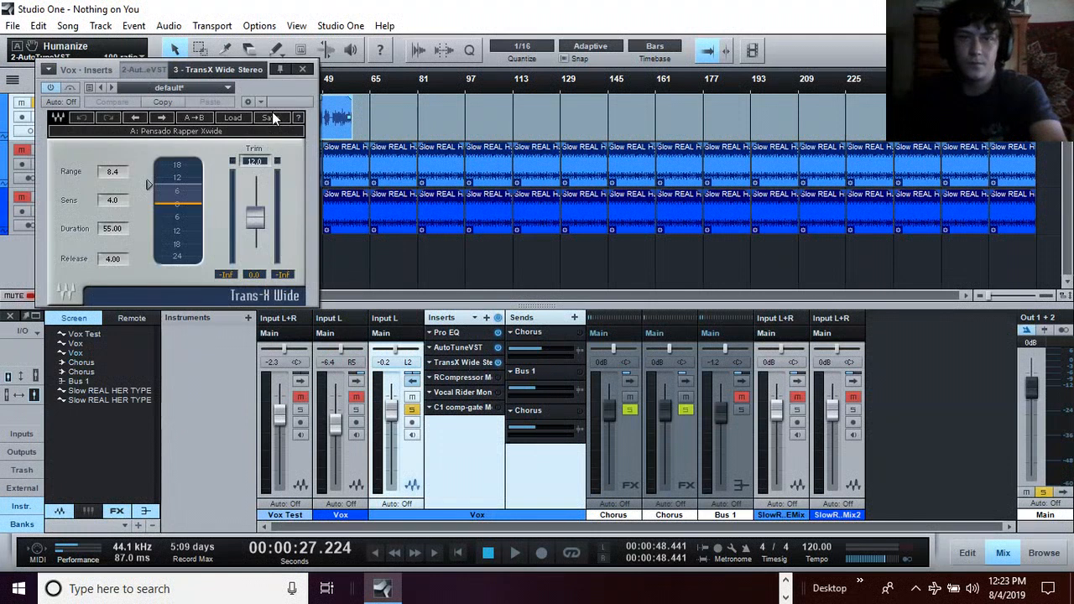
drag(283, 92, 506, 139)
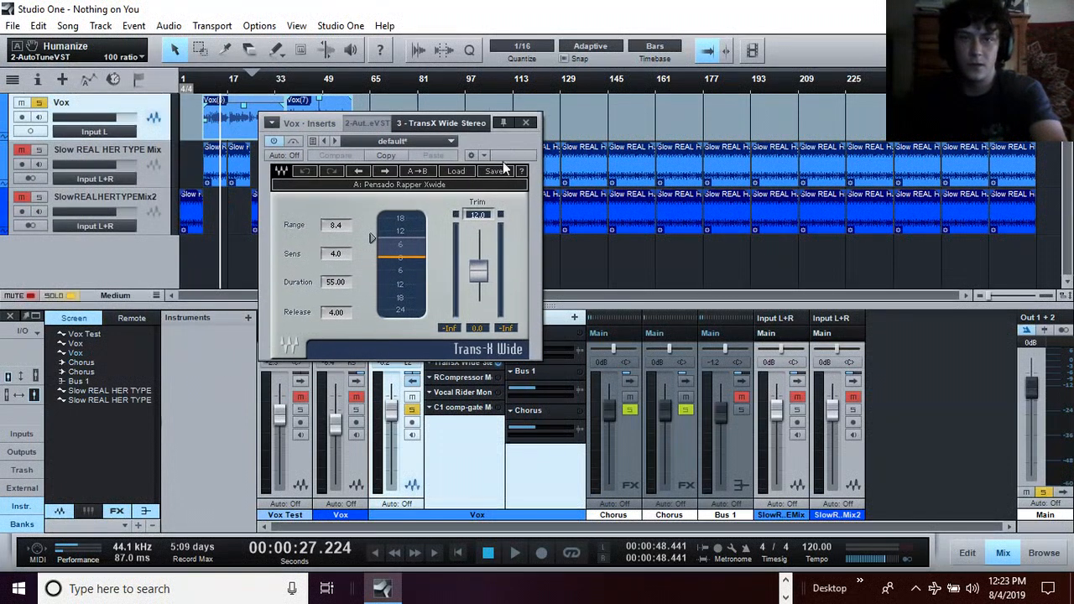
drag(476, 260, 480, 271)
key(space)
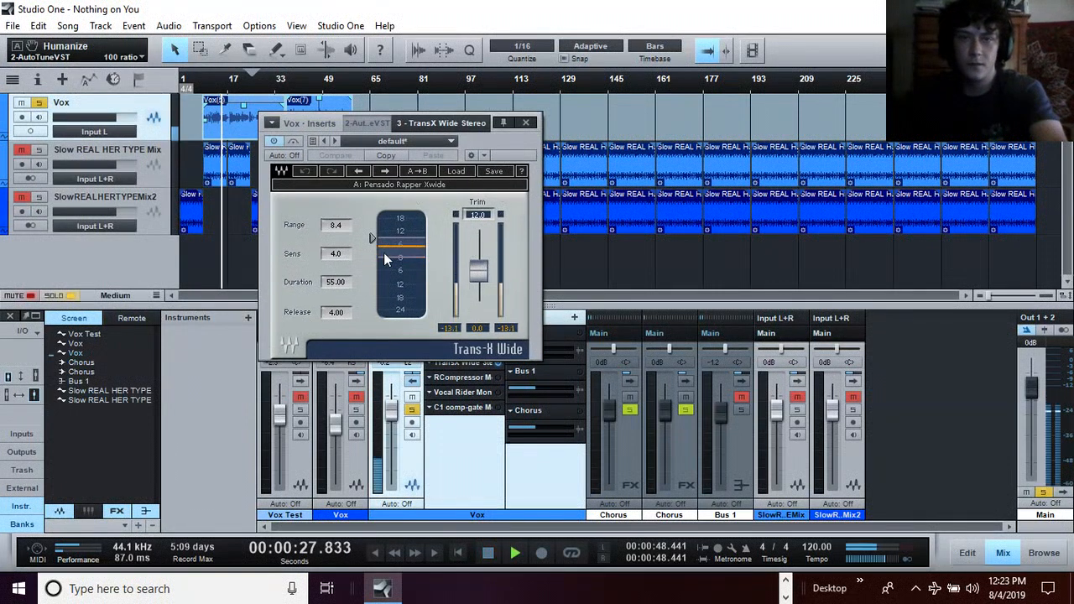
mouse_move(372, 237)
mouse_down()
mouse_move(372, 218)
mouse_move(371, 238)
mouse_up()
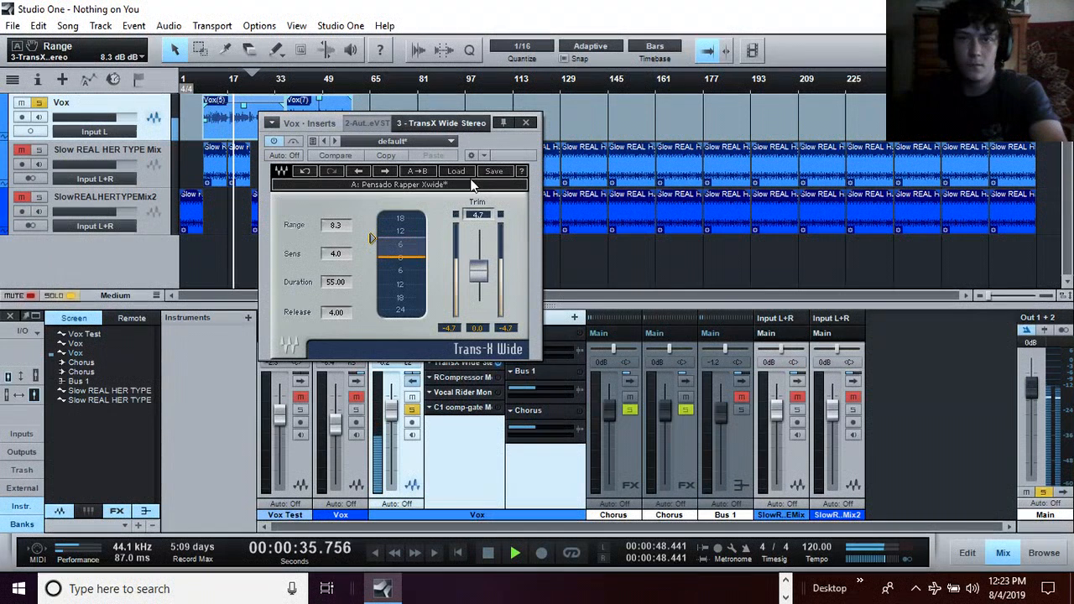
click(526, 123)
key(space)
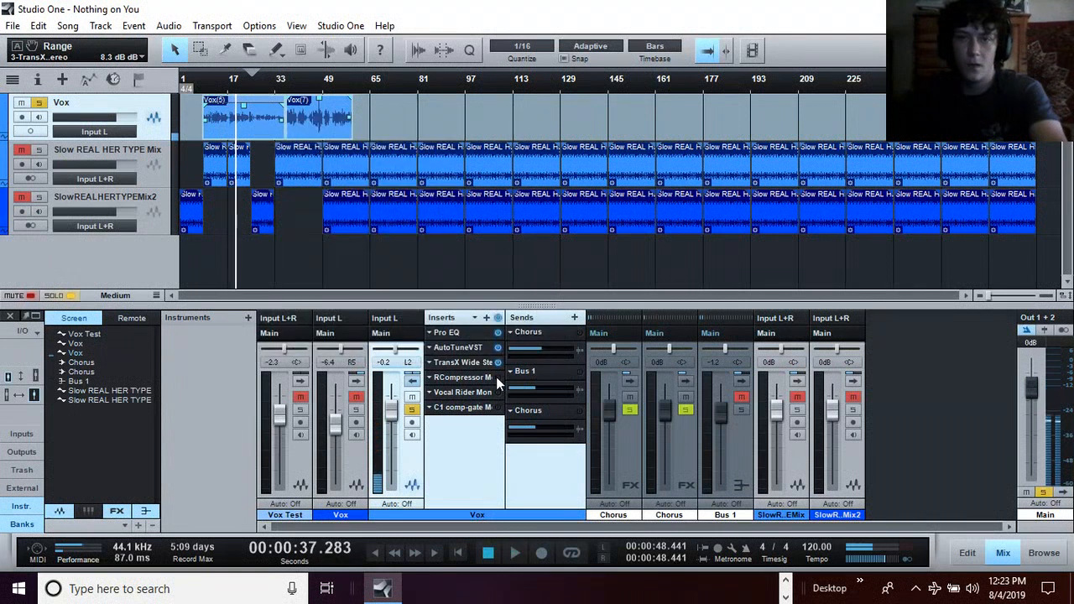
Step: Turn on the Vox channel's RCompressor insert, and set its threshold to 0.0 while the soloed vocal plays
click(475, 377)
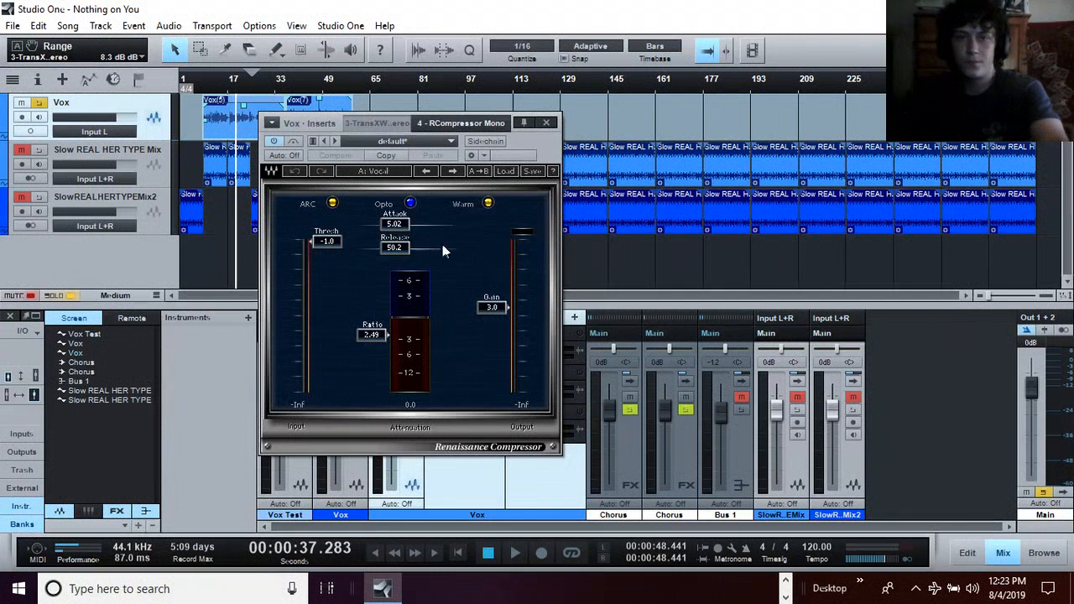
key(space)
mouse_move(323, 241)
mouse_down()
mouse_move(323, 341)
mouse_move(323, 239)
mouse_up()
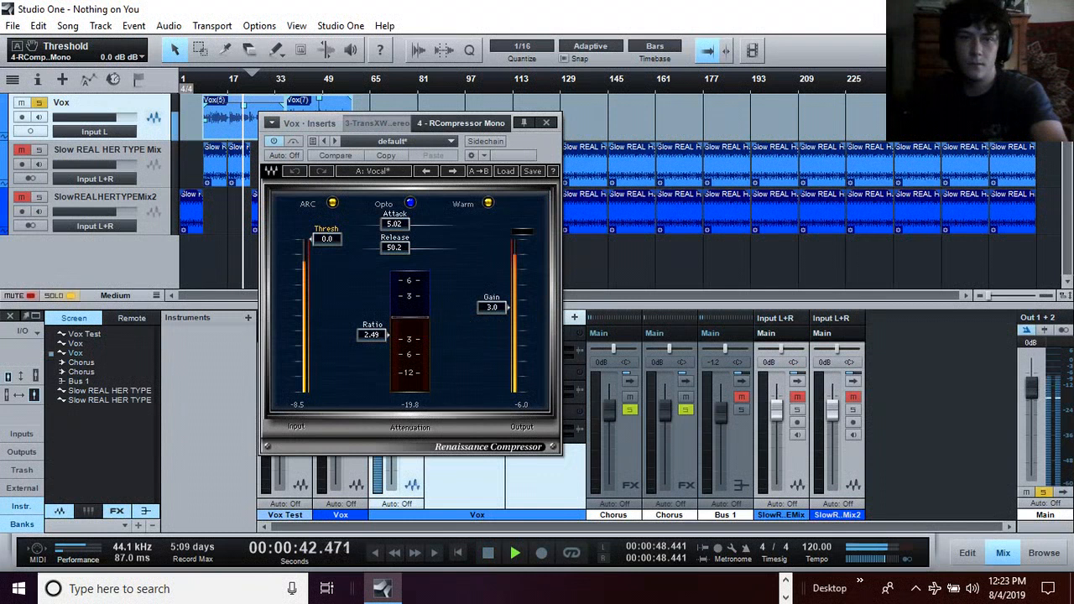
key(space)
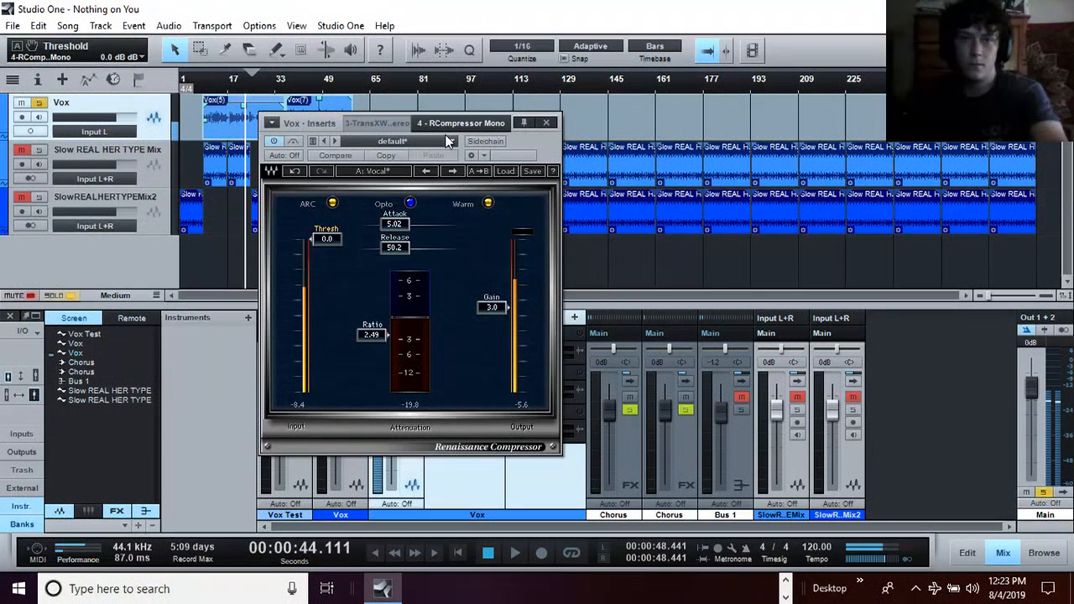
Step: Replay the compressed vocal from around bar 10, and review the RCompressor settings once more before closing the plug-in
click(279, 84)
click(210, 85)
key(space)
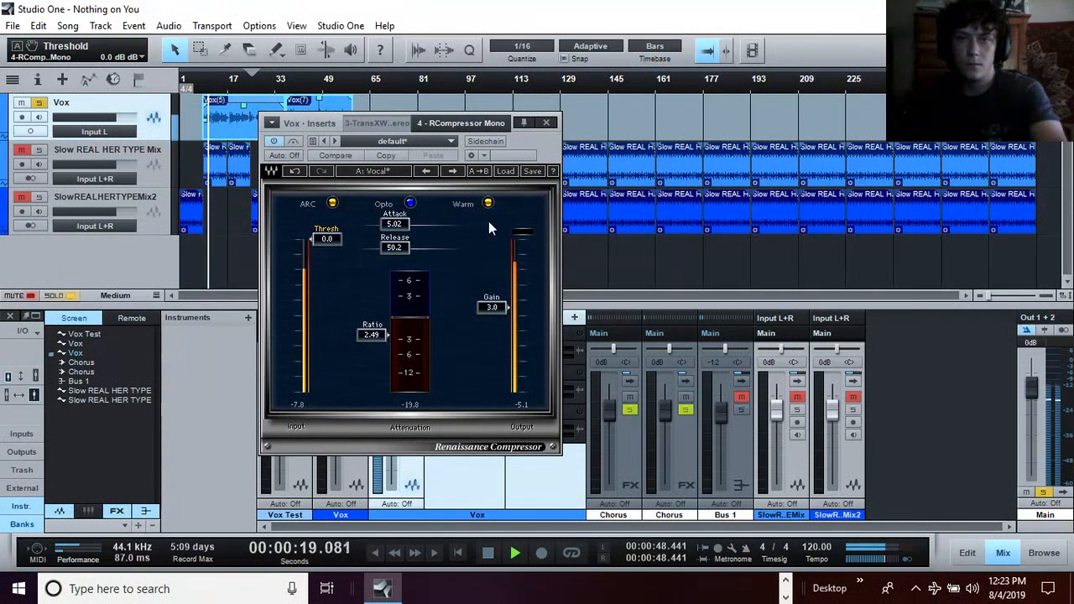
click(546, 123)
key(space)
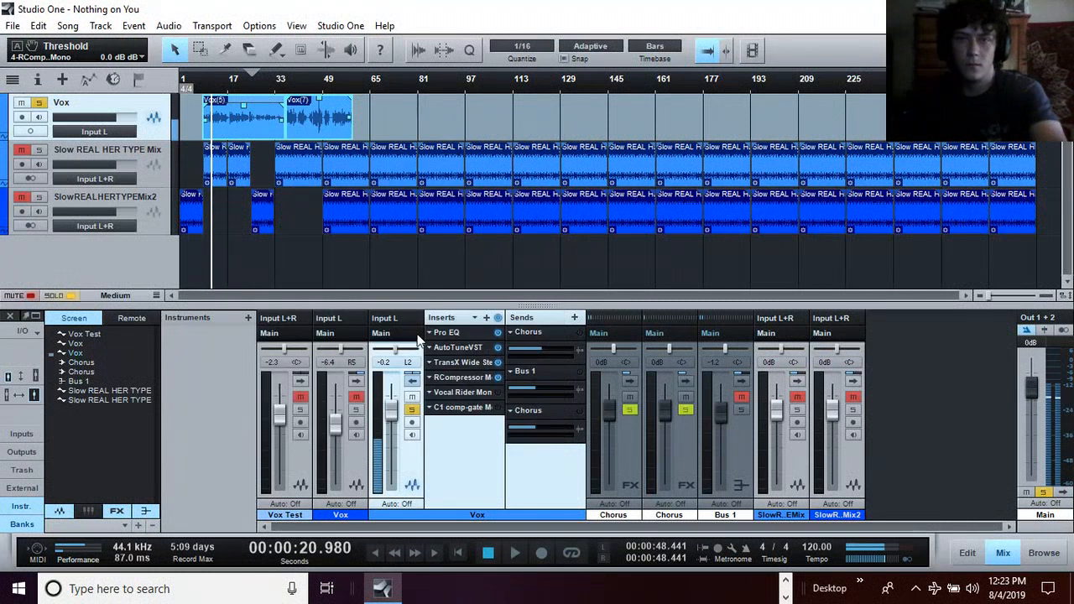
click(463, 376)
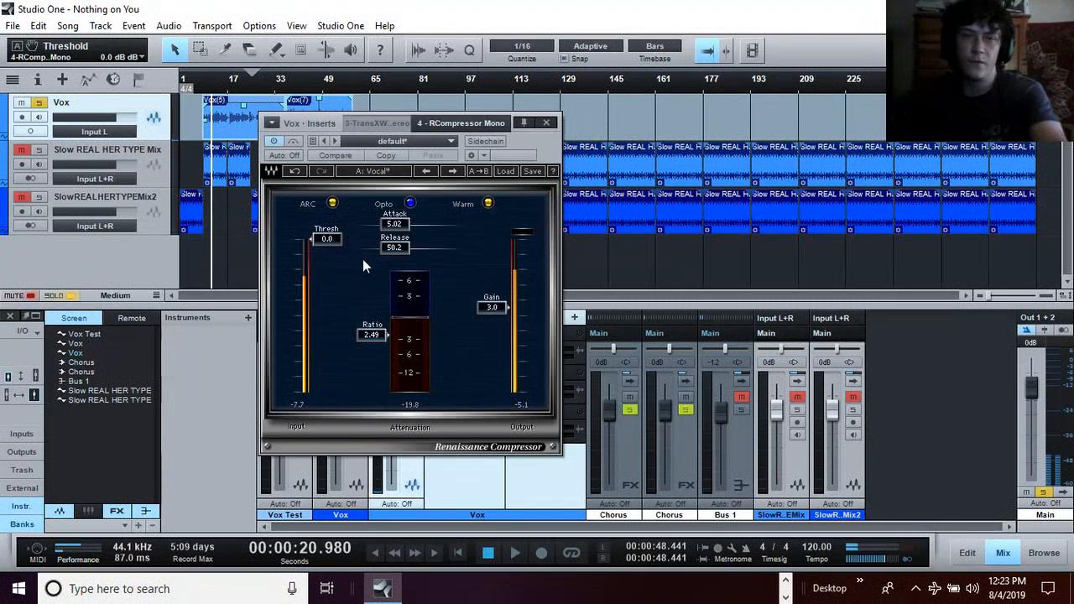
click(545, 123)
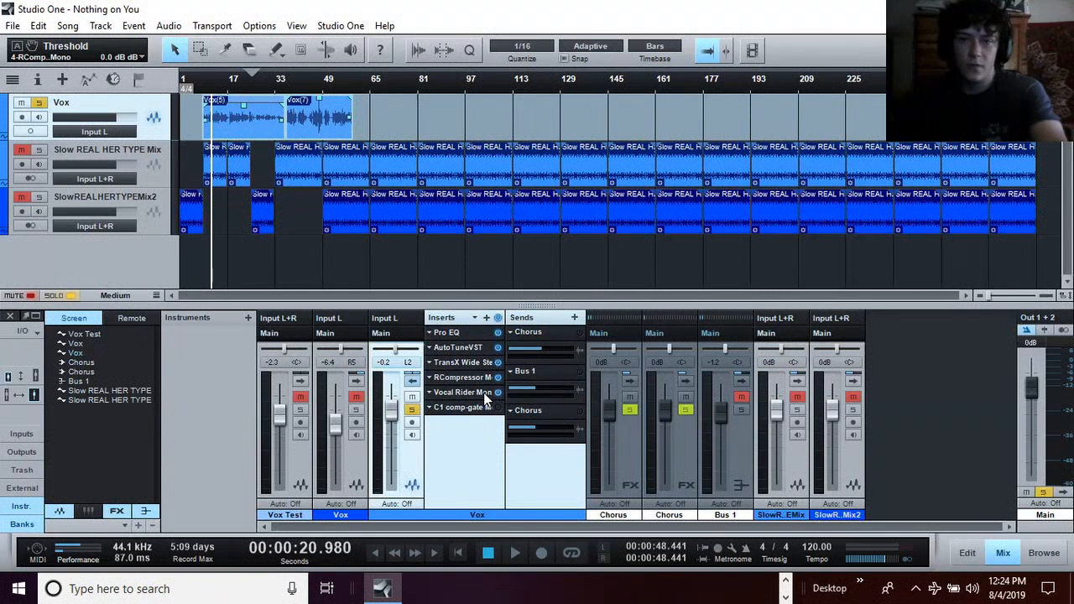
Step: Turn on the Vox channel's Vocal Rider insert, and play the soloed vocal from the start of its first clip with the plug-in open
click(462, 392)
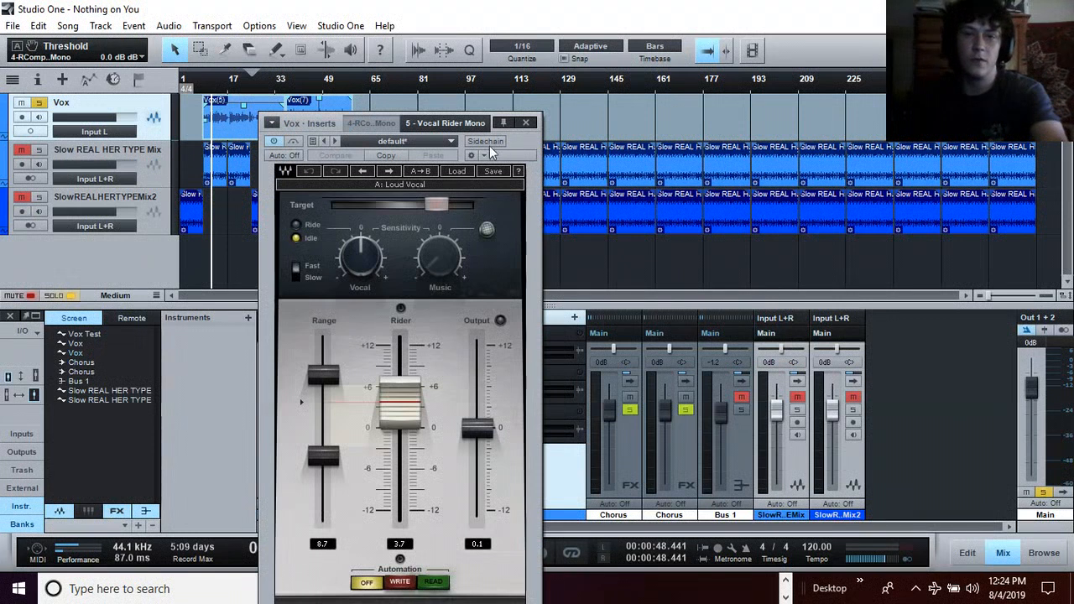
drag(521, 135, 817, 64)
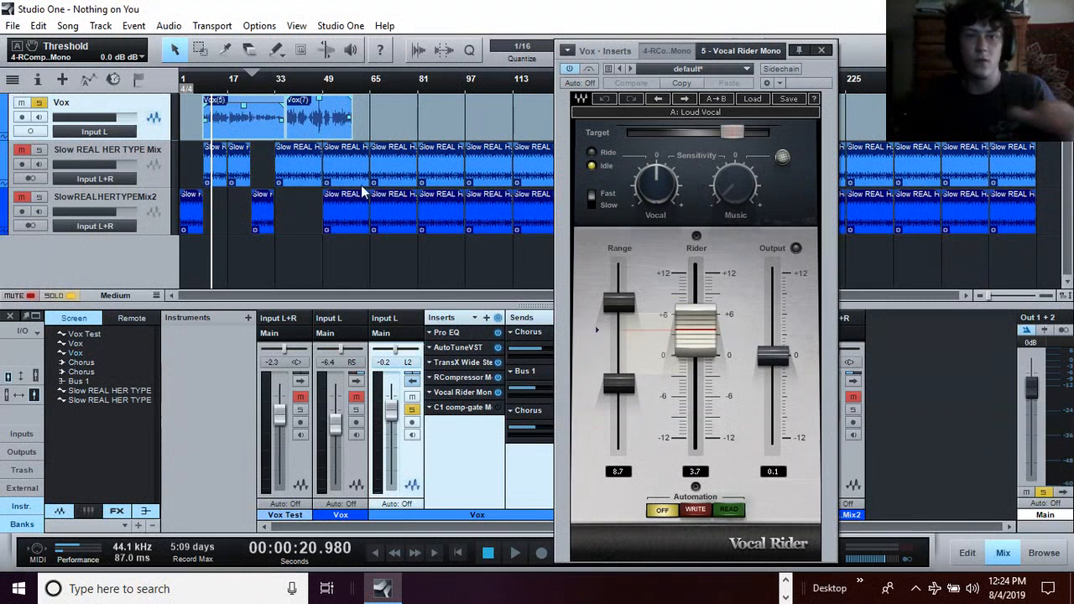
click(203, 88)
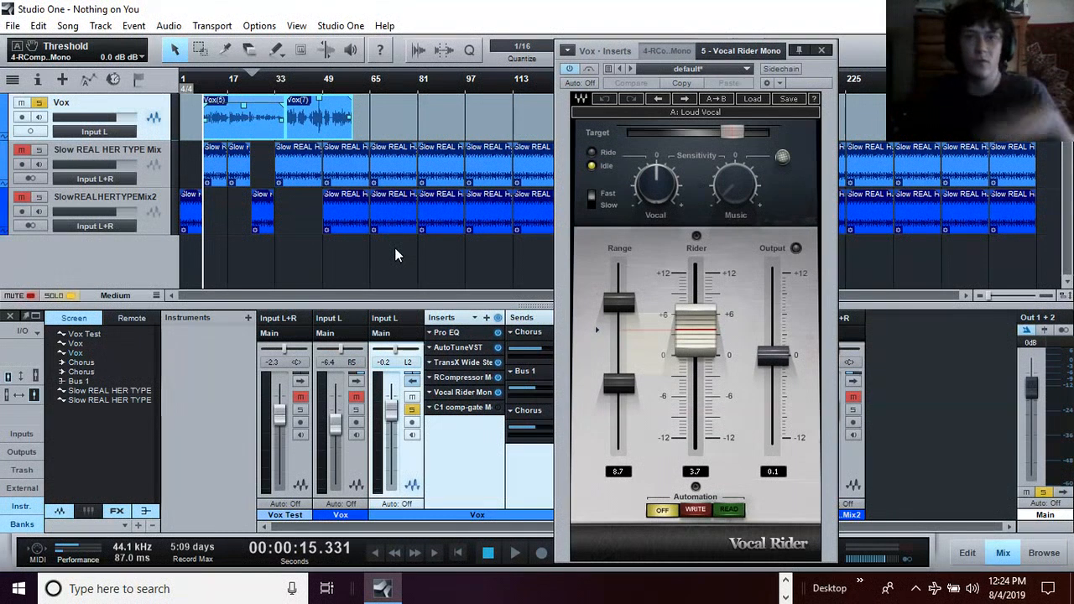
click(516, 553)
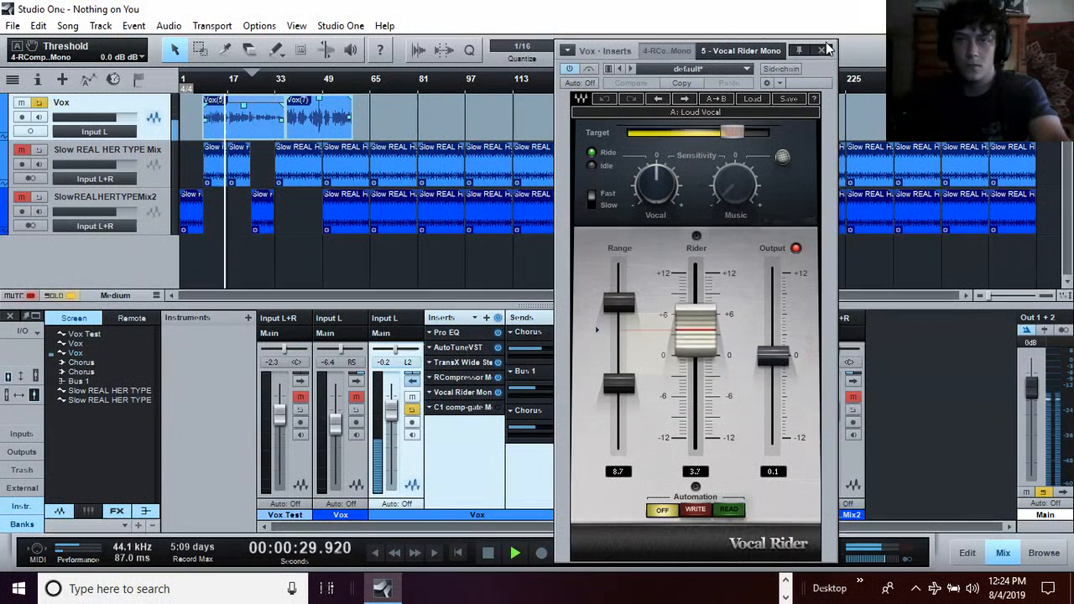
key(space)
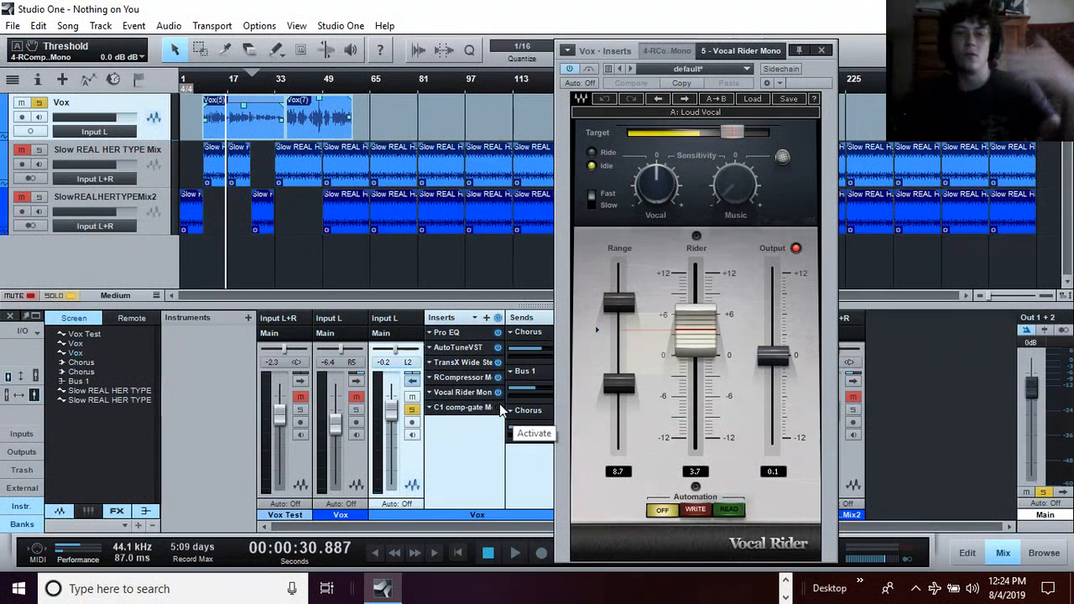
Step: Activate the Vox channel's C1 comp-gate insert, and open its settings
click(499, 407)
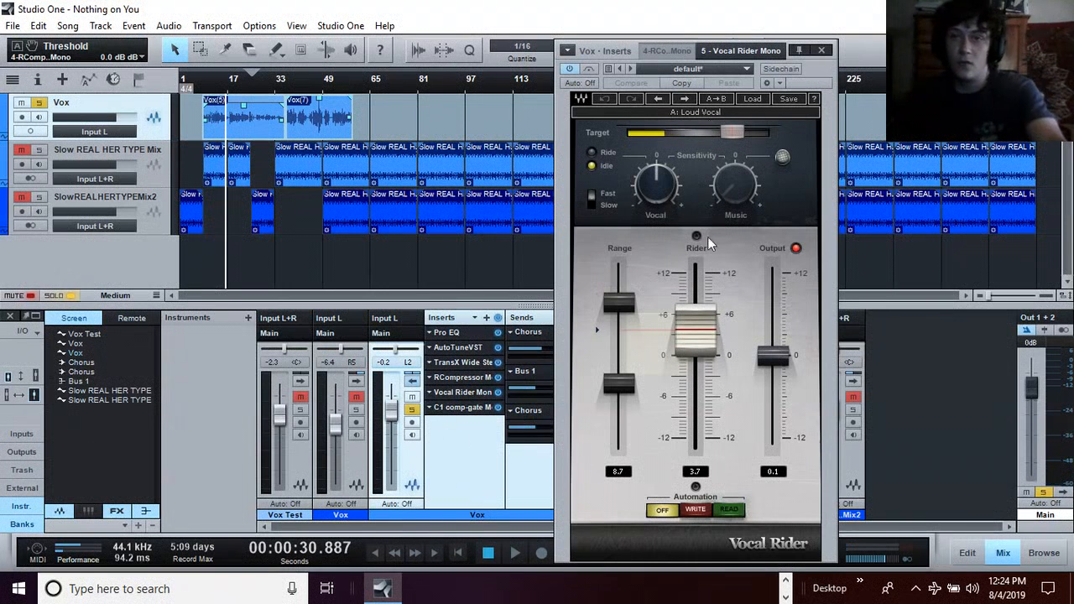
click(469, 409)
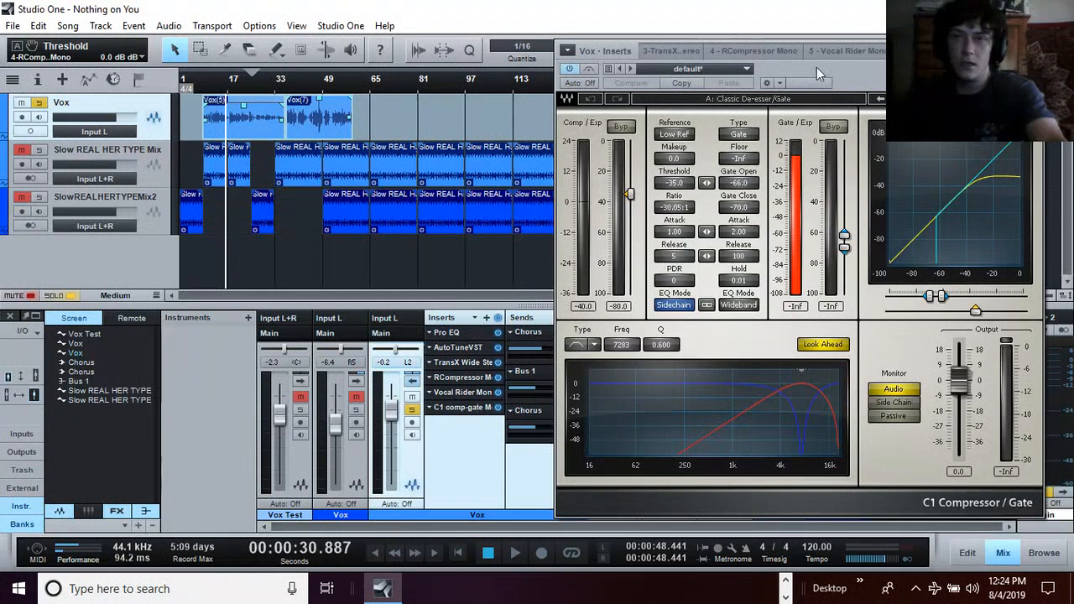
drag(817, 67, 665, 78)
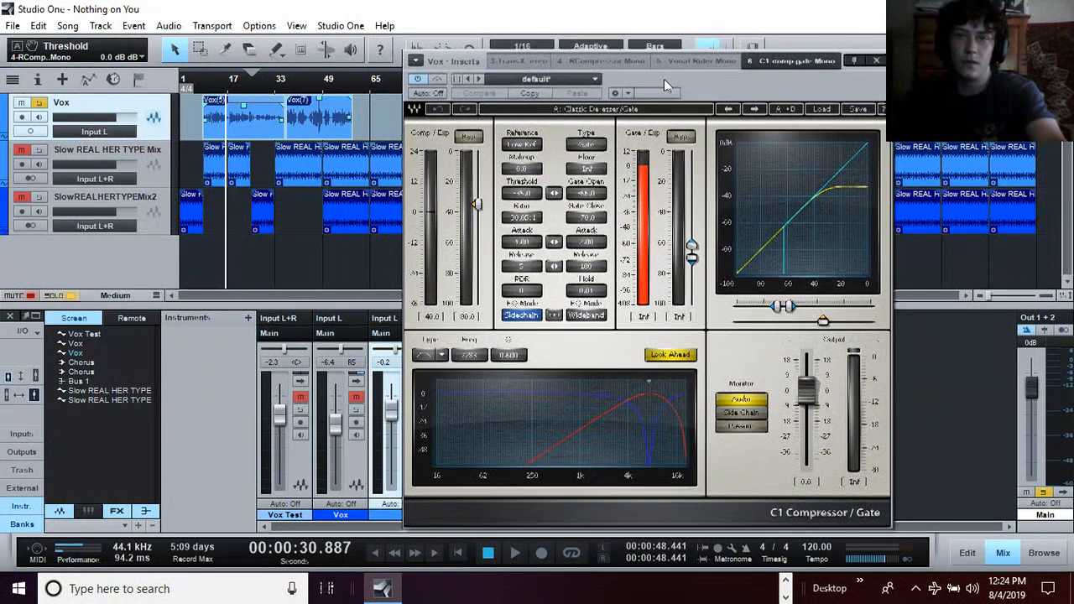
Step: Play the soloed vocal from just before its first clip with the C1 settings in view, and close the plug-in
click(202, 87)
click(200, 87)
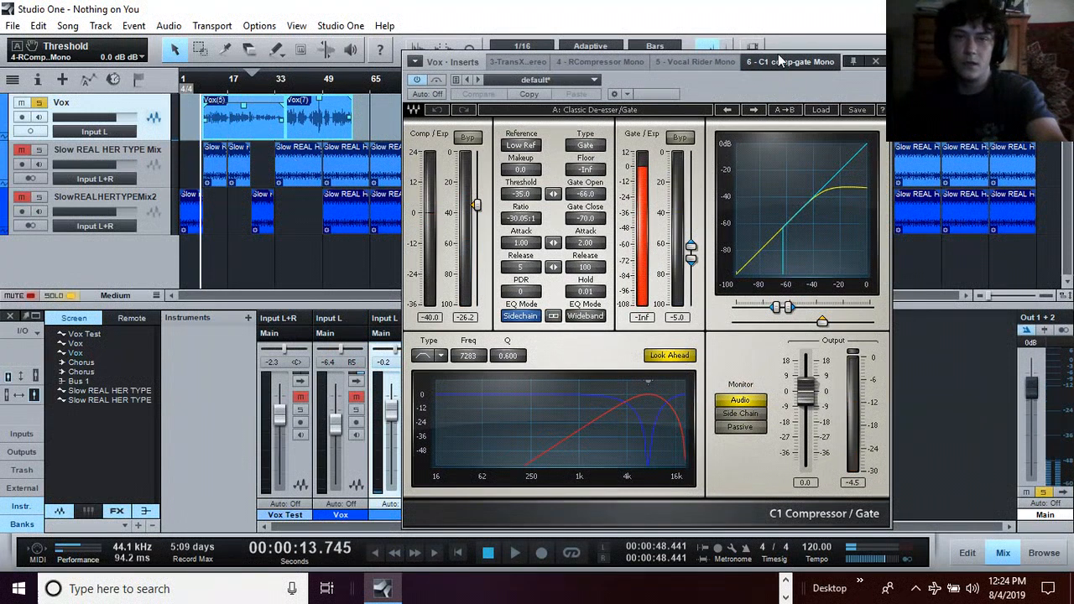
drag(763, 80, 815, 70)
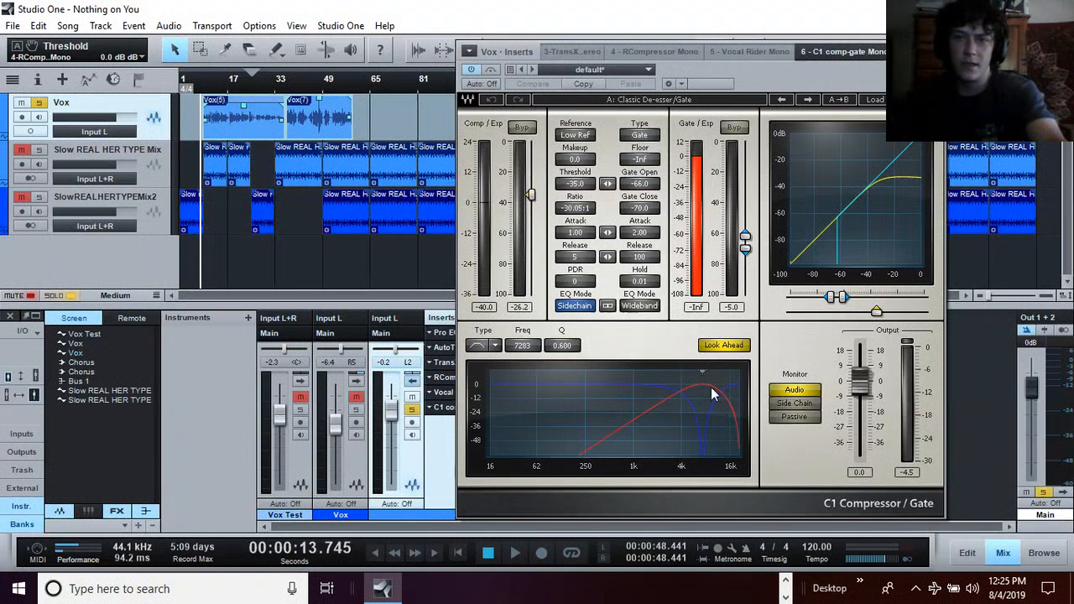
drag(761, 71, 796, 70)
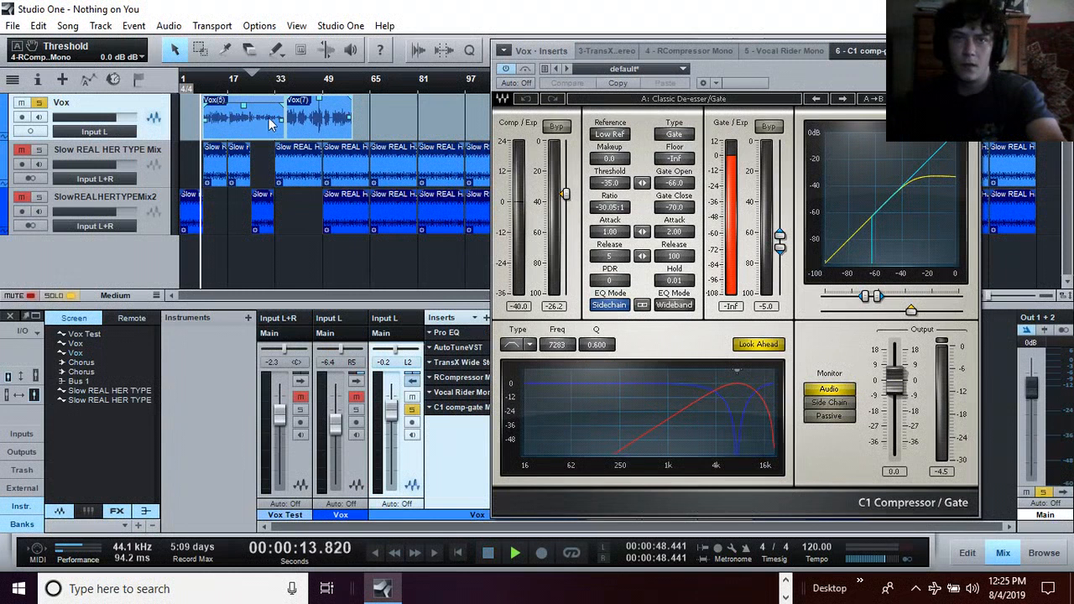
key(space)
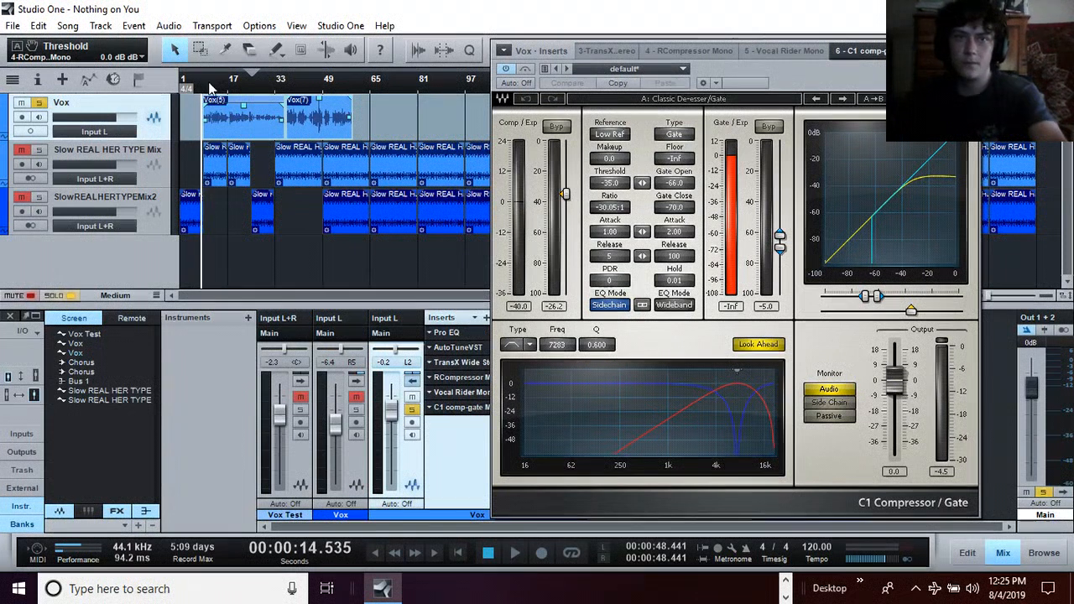
key(space)
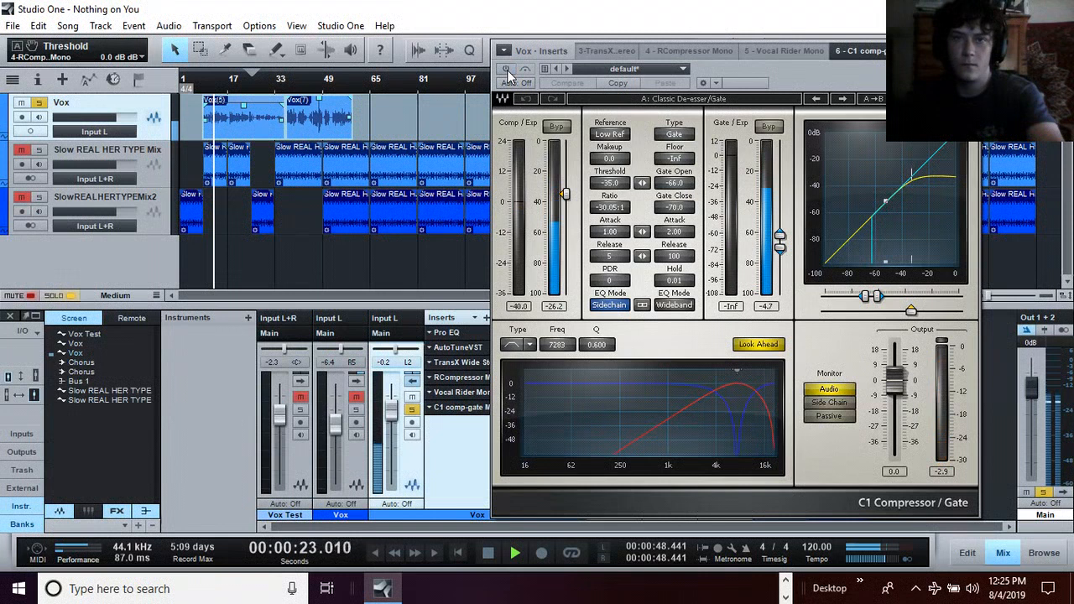
drag(748, 69, 593, 71)
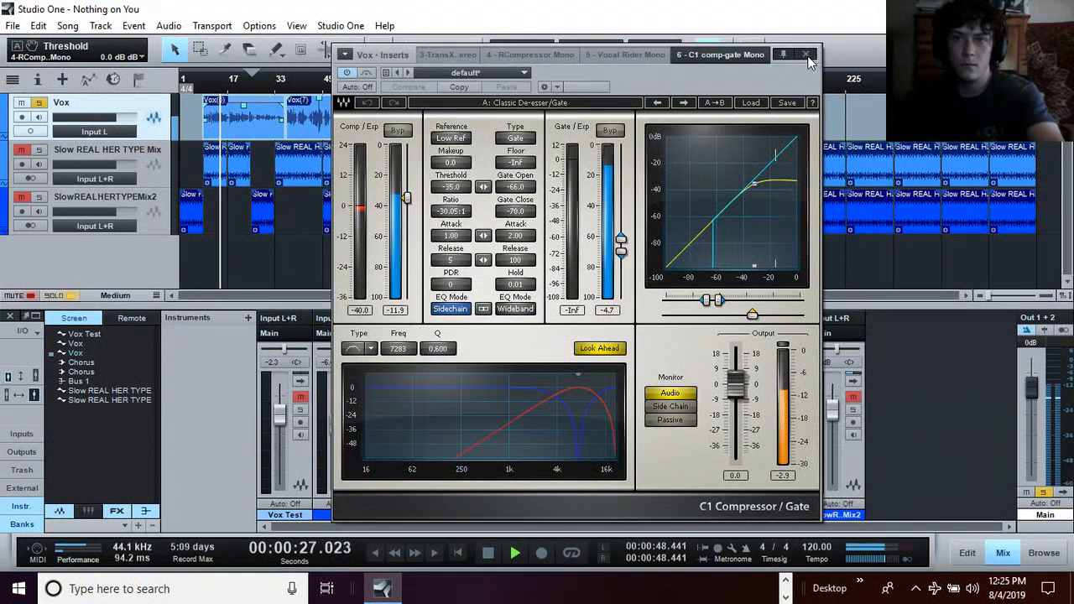
click(805, 55)
key(space)
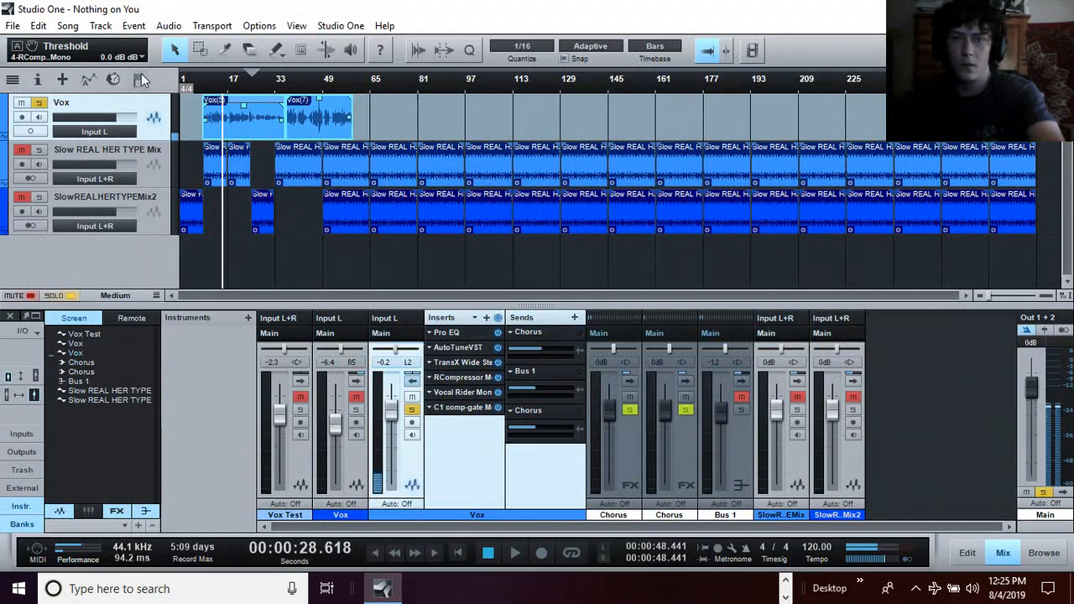
Step: Unsolo the Vox track, and play it together with the beat from near the start of the vocal
key(KP_0)
click(41, 104)
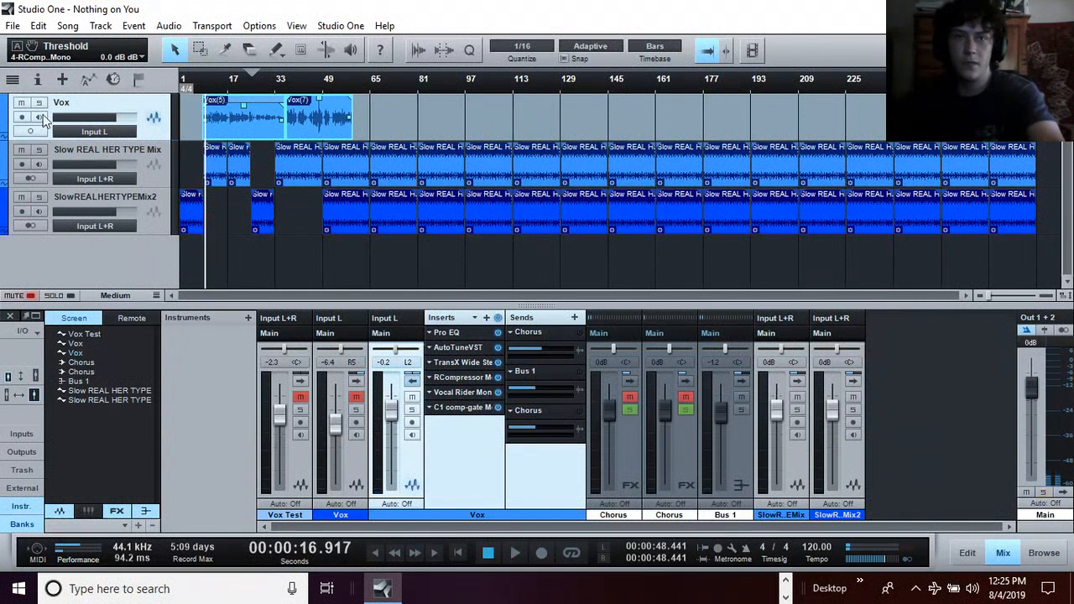
key(space)
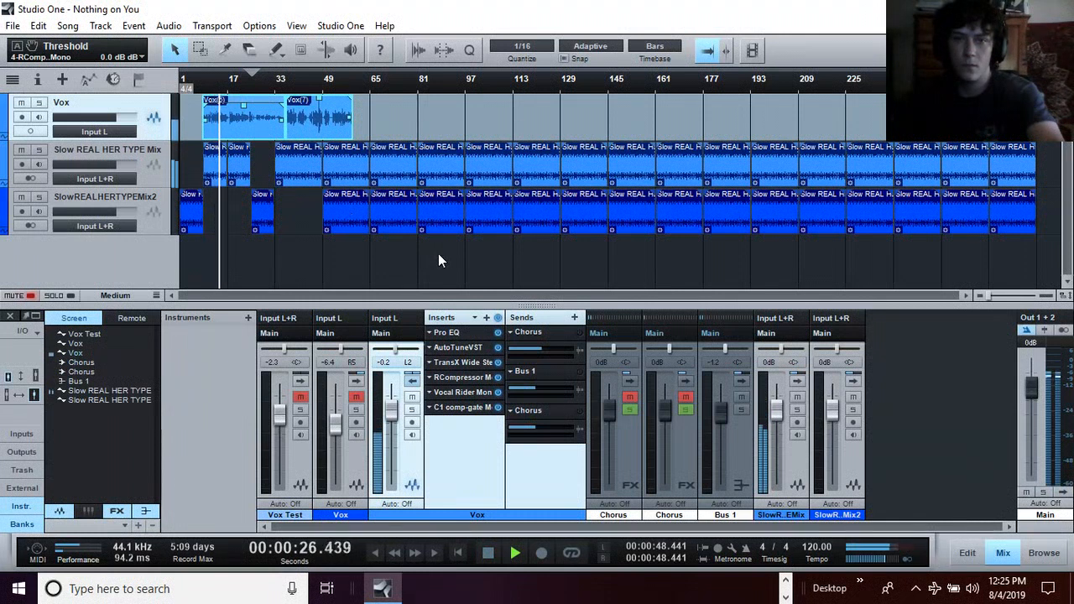
key(space)
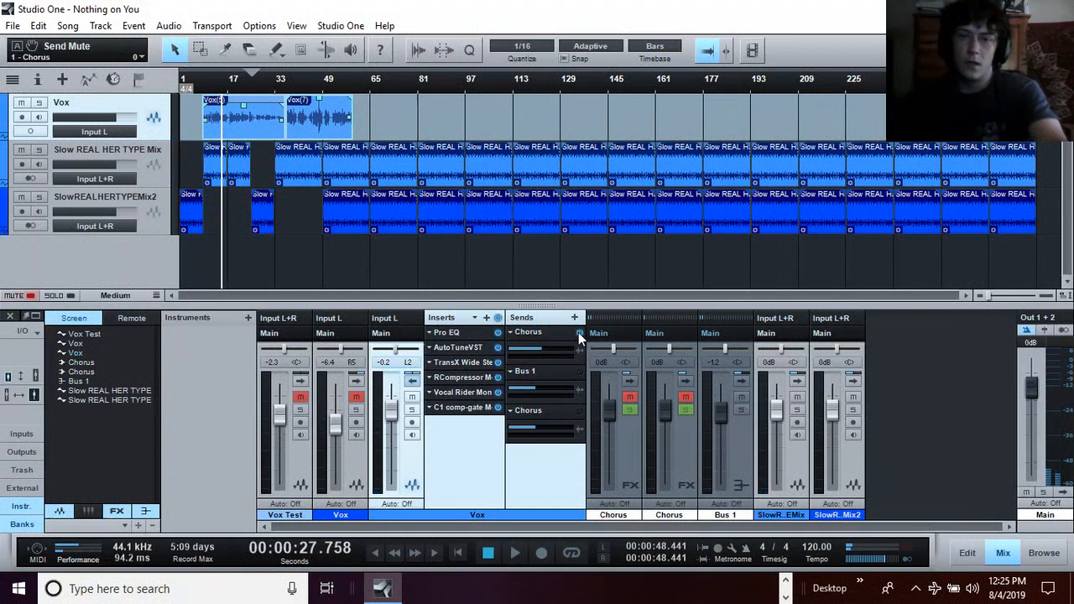
Step: With the Vox channel's first Chorus send turned on, review its Chorus effect settings and close the plug-in
double_click(531, 335)
drag(645, 57, 584, 147)
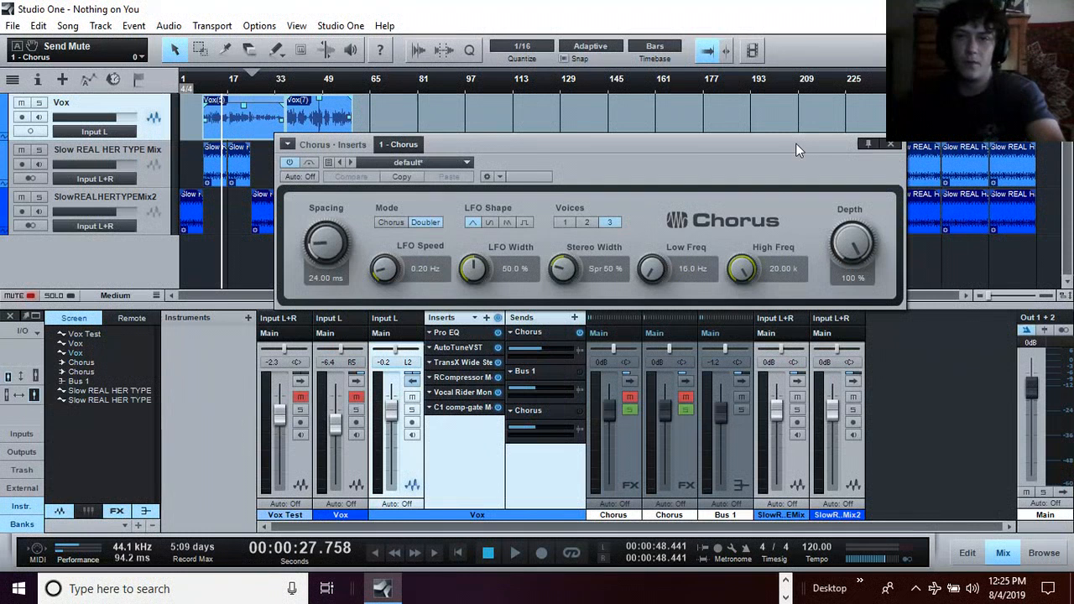
drag(798, 142, 797, 107)
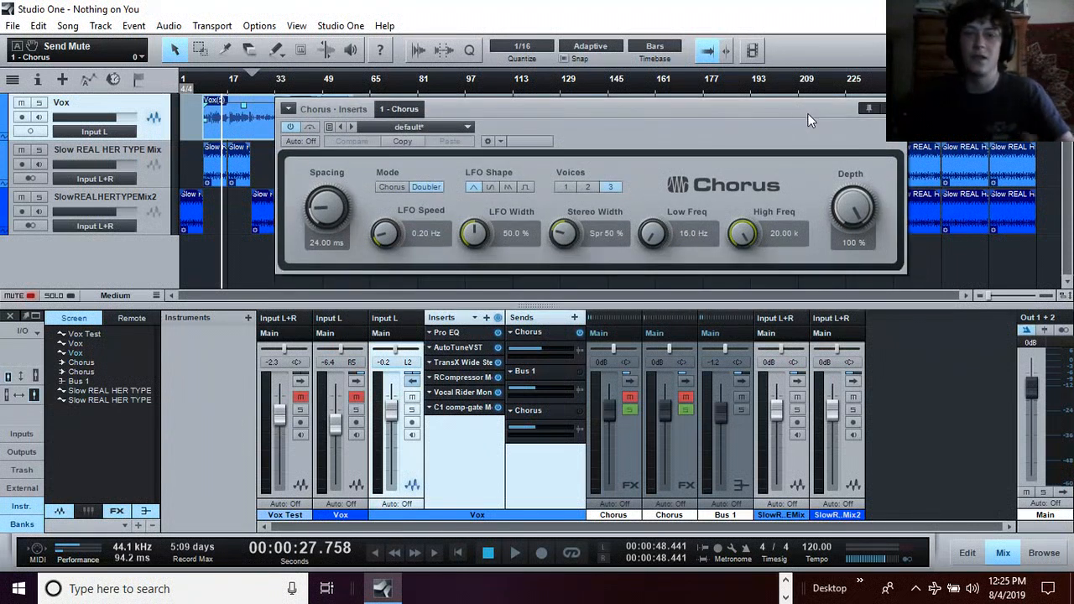
drag(838, 109, 808, 121)
click(868, 123)
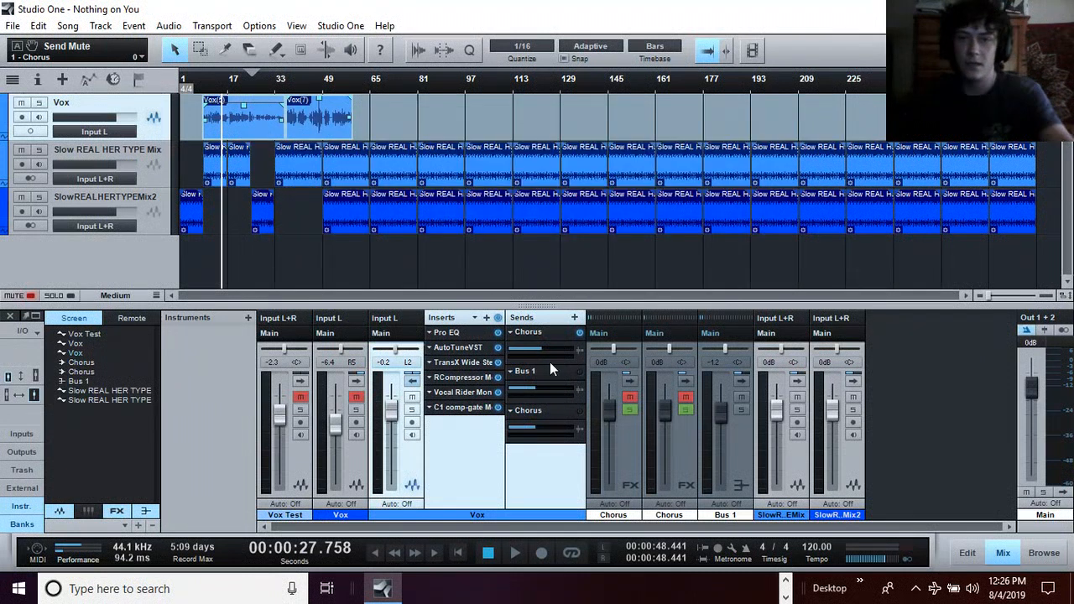
Step: Solo the Vox track, and play it from the start of its first clip with the first Chorus send level at +8.5
click(38, 103)
click(204, 86)
drag(541, 347, 569, 346)
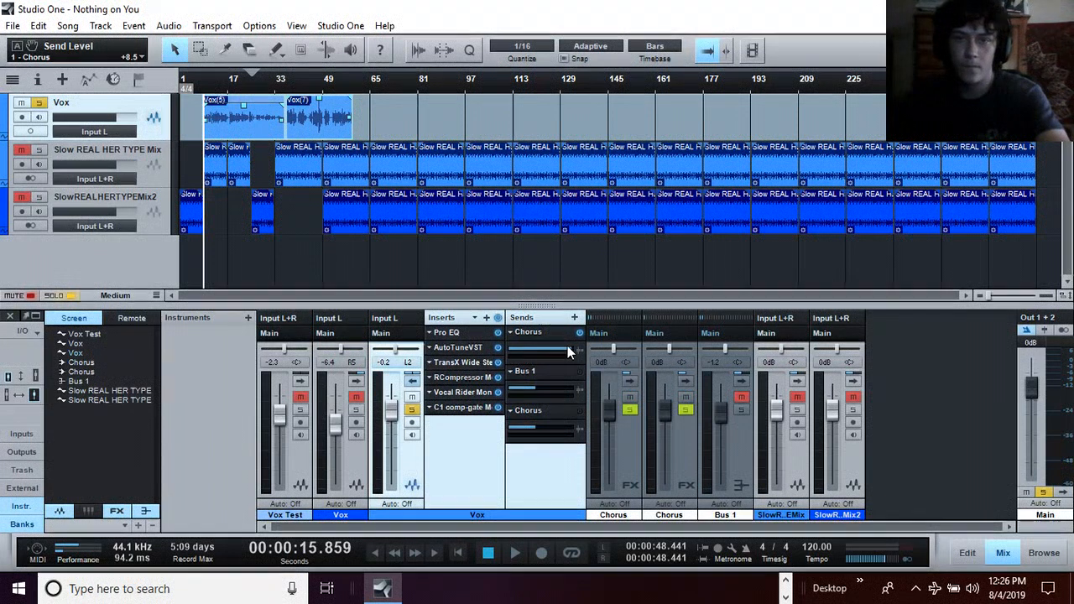
key(space)
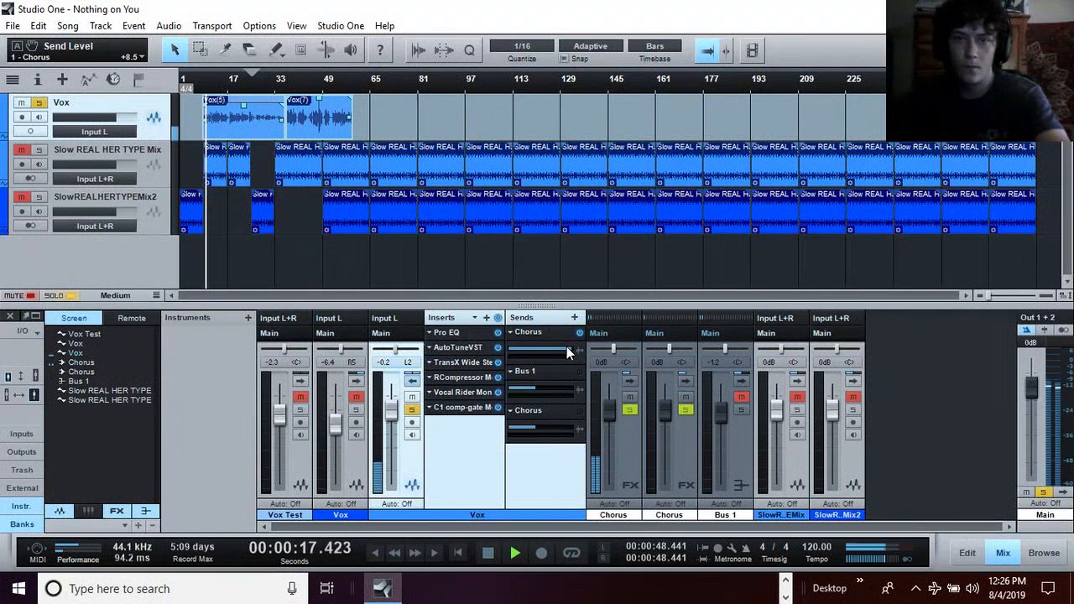
Step: Return to the full mix with the first Chorus channel unmuted, and set the Vox track's Chorus send level to -10.2 during playback
click(411, 410)
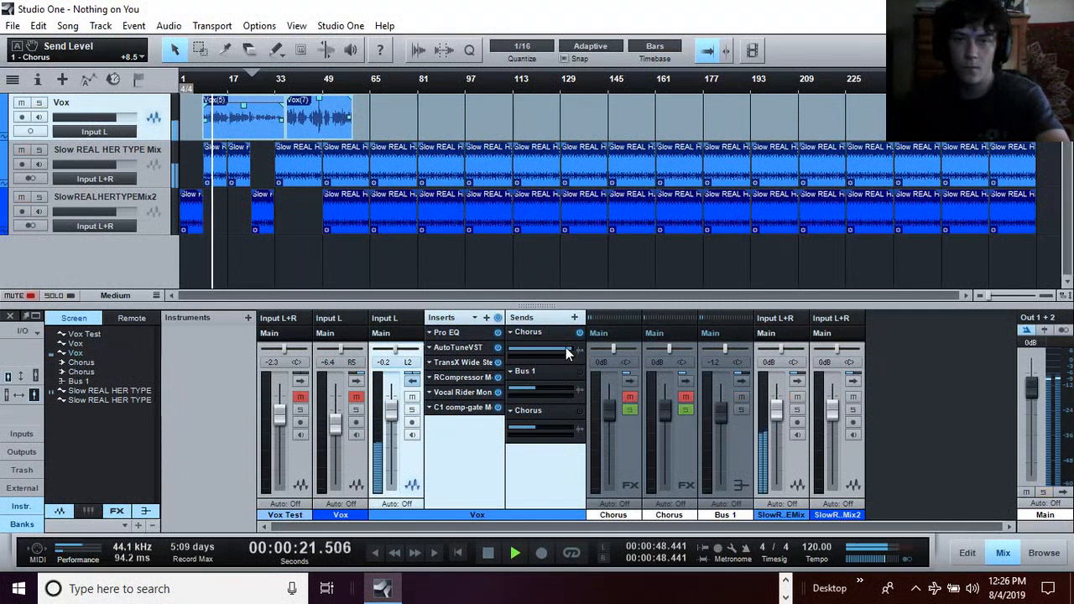
click(629, 398)
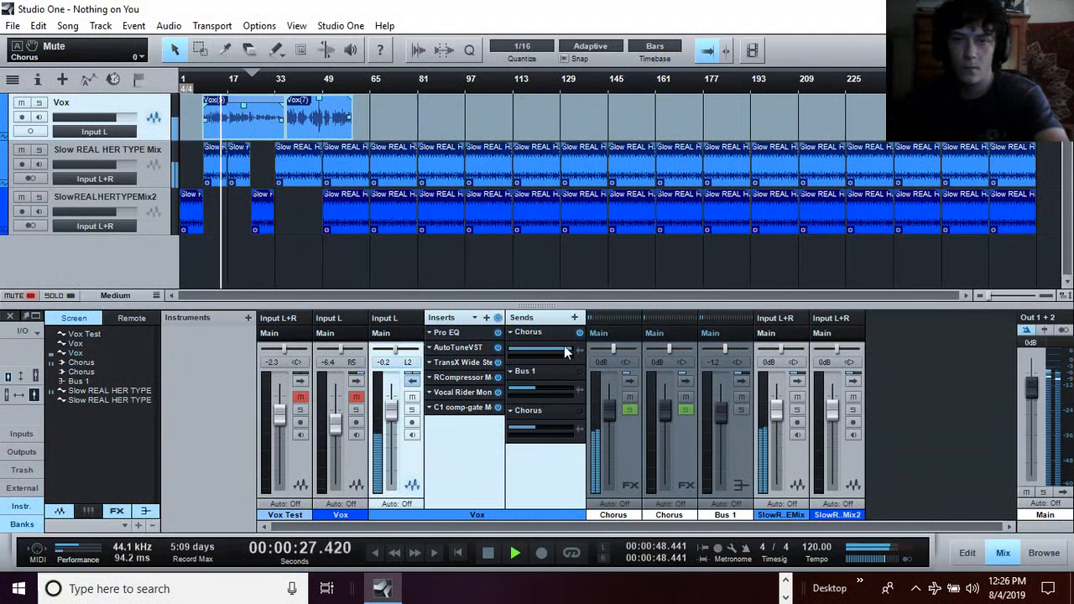
drag(561, 345, 544, 359)
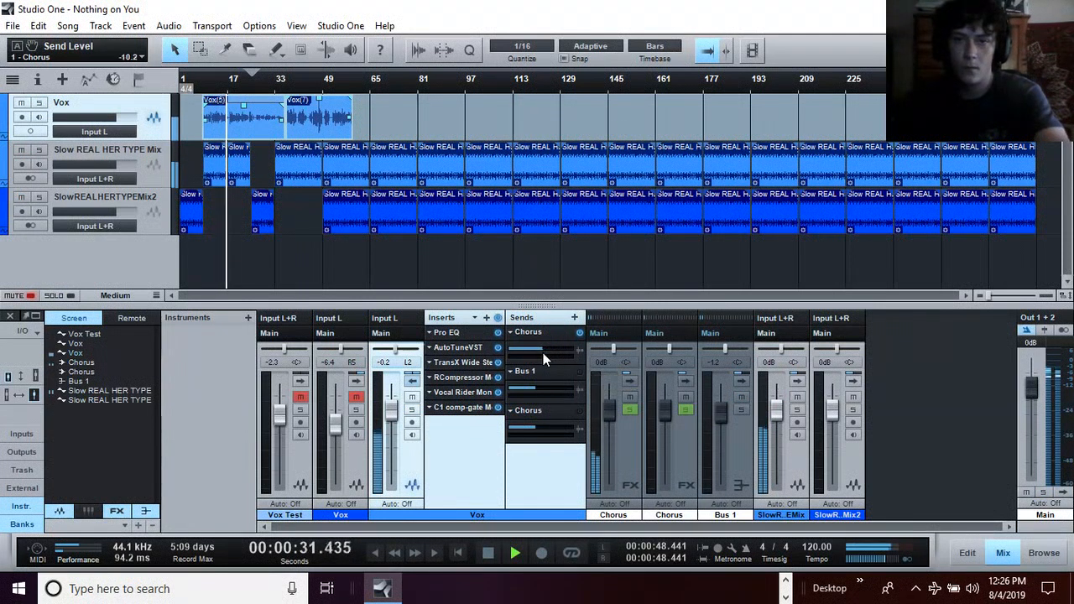
key(space)
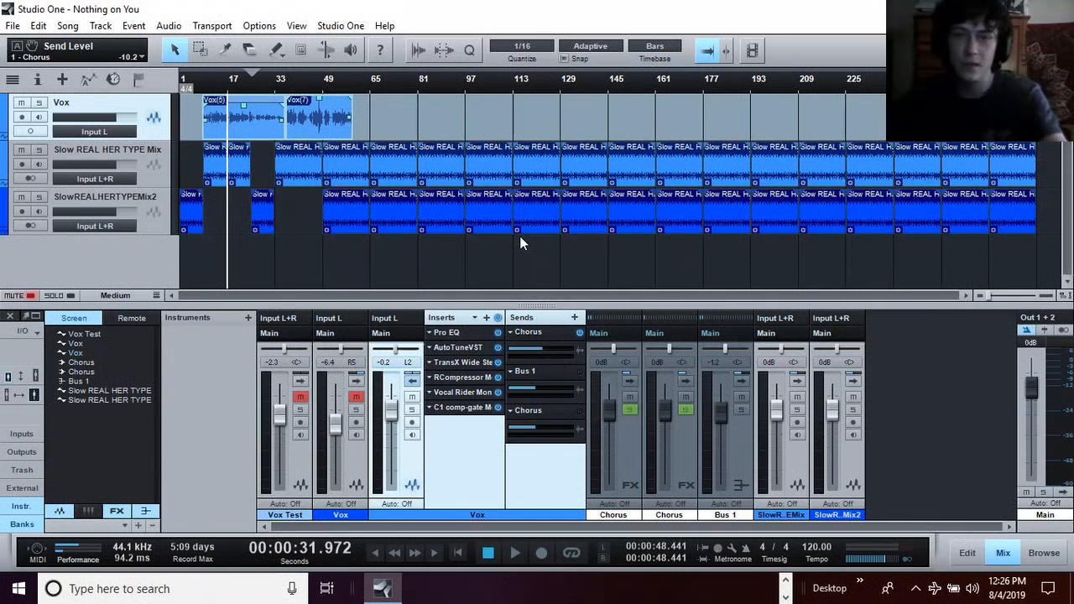
Step: Play the full mix from near the start of the vocal, and set the Vox track's first Chorus send level to -14.2
click(208, 87)
key(space)
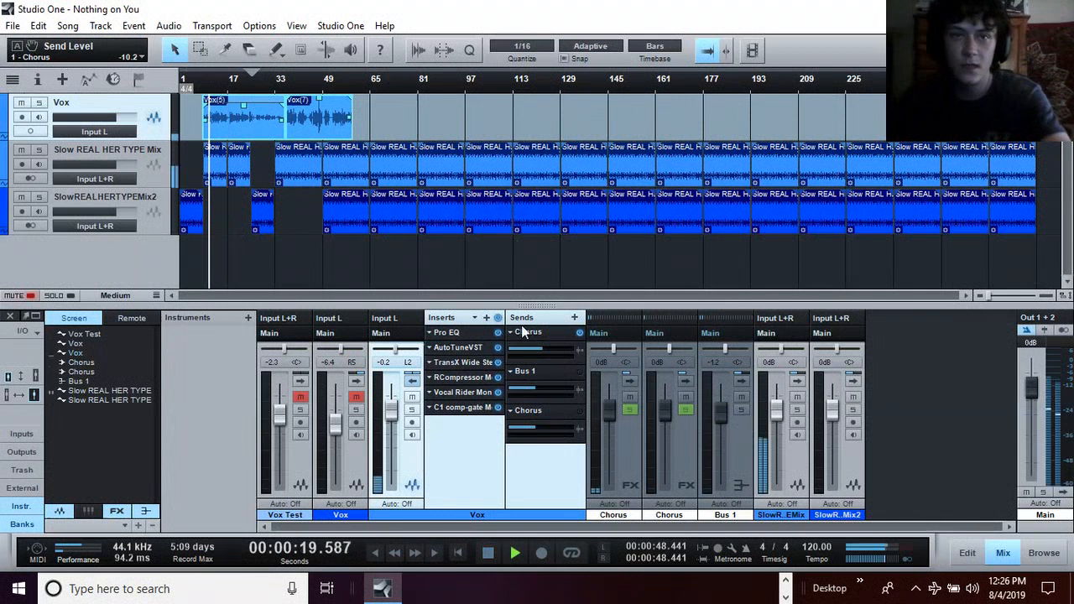
drag(547, 347, 507, 356)
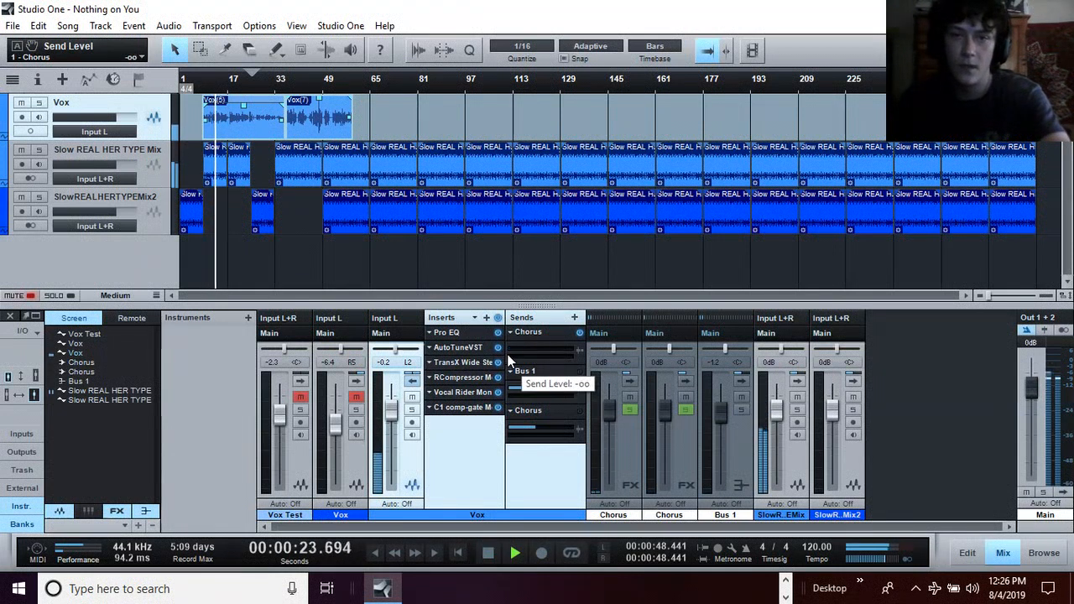
key(space)
drag(515, 348, 539, 349)
key(space)
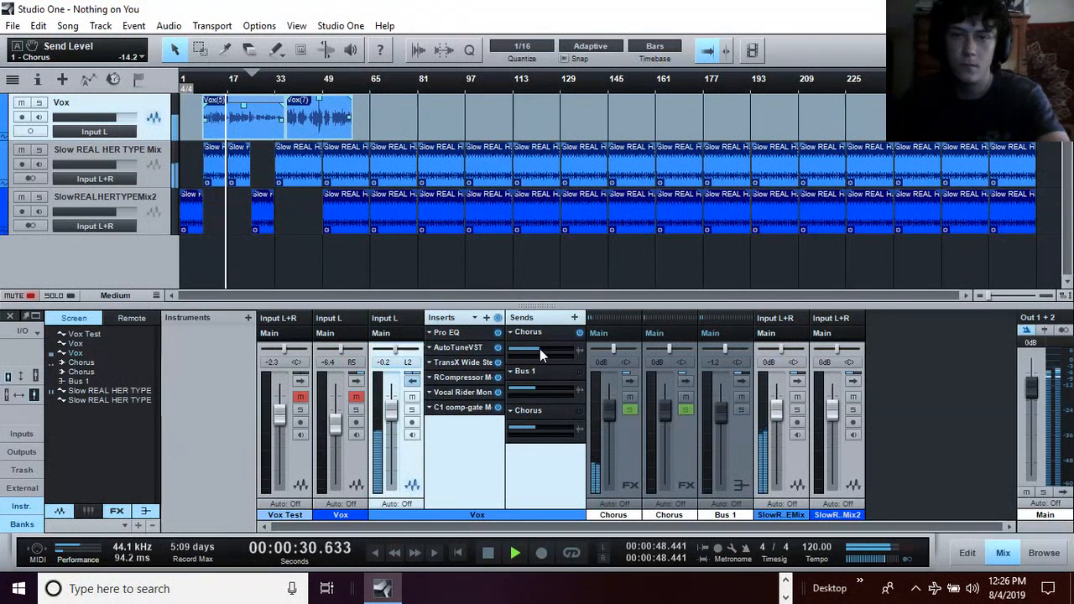
key(space)
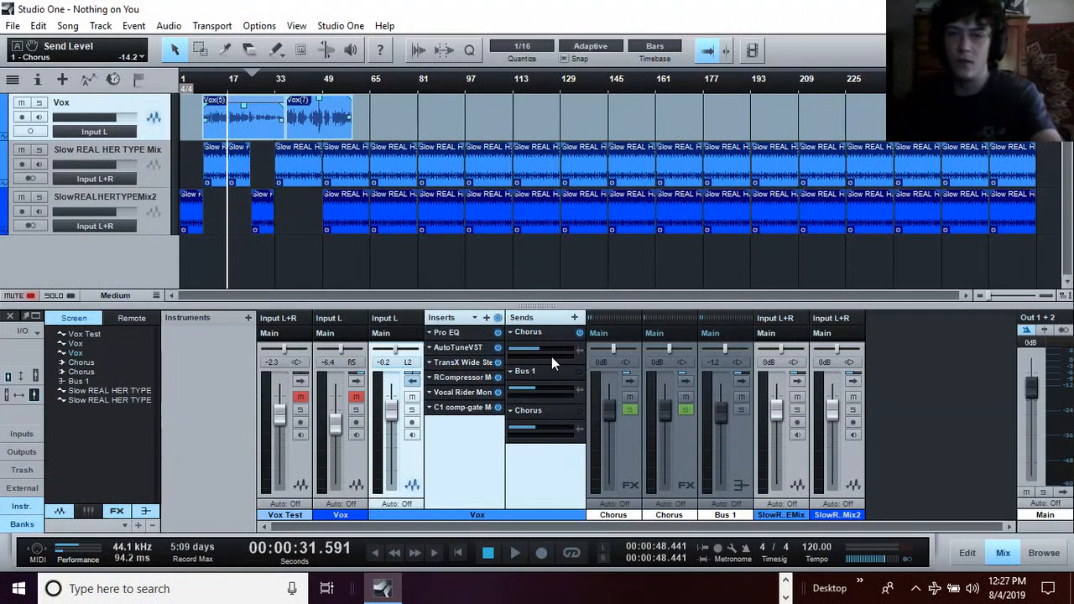
Step: Remove the second Chorus send from the Vox channel, turn on the Bus 1 send, and open the Bus 1 inserts
right_click(548, 411)
click(569, 471)
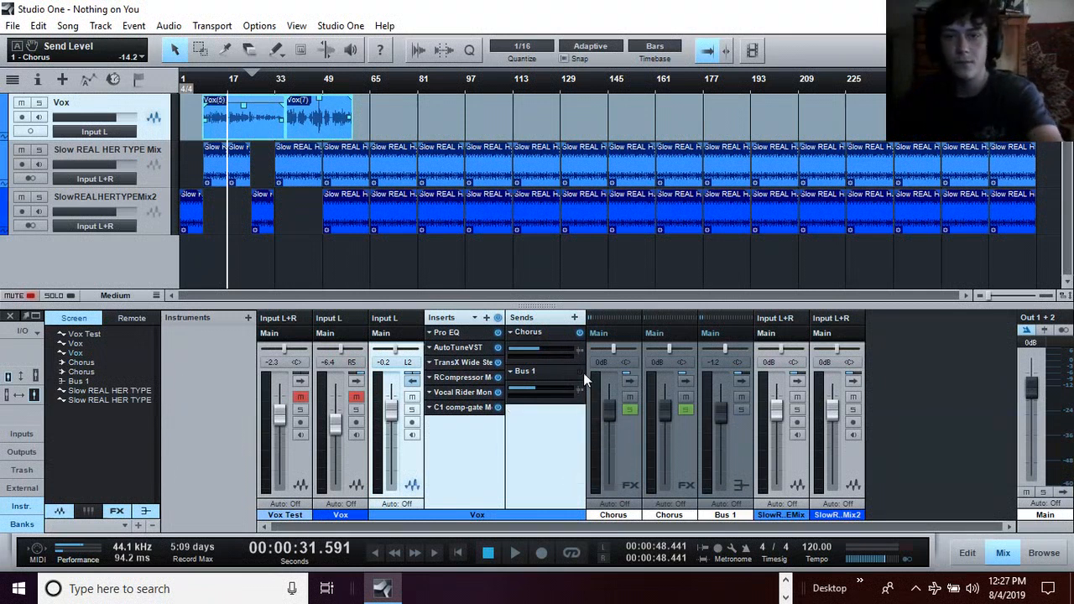
double_click(536, 370)
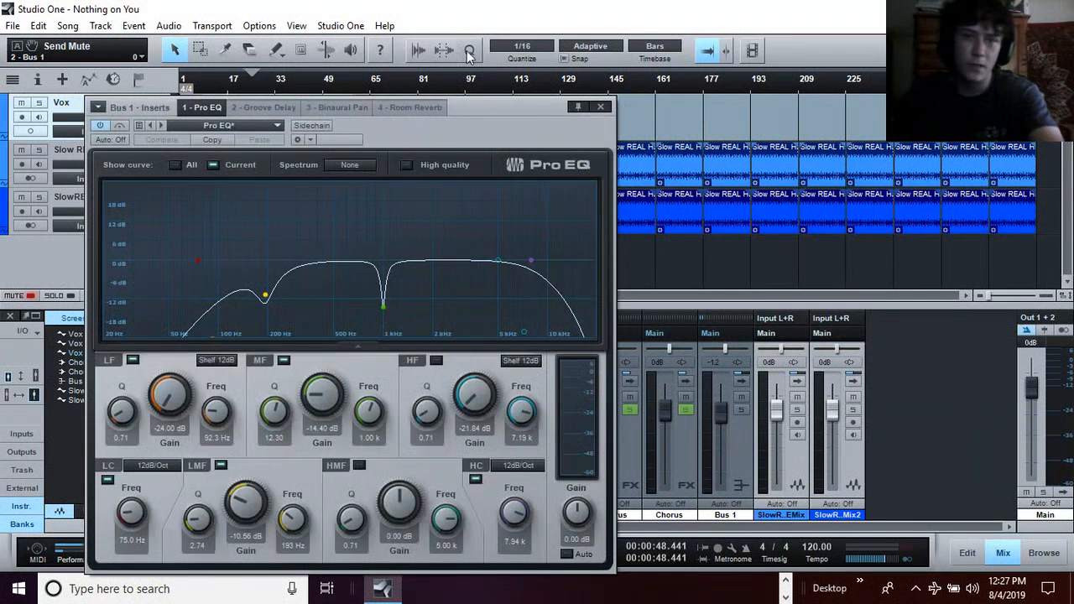
drag(503, 101, 675, 81)
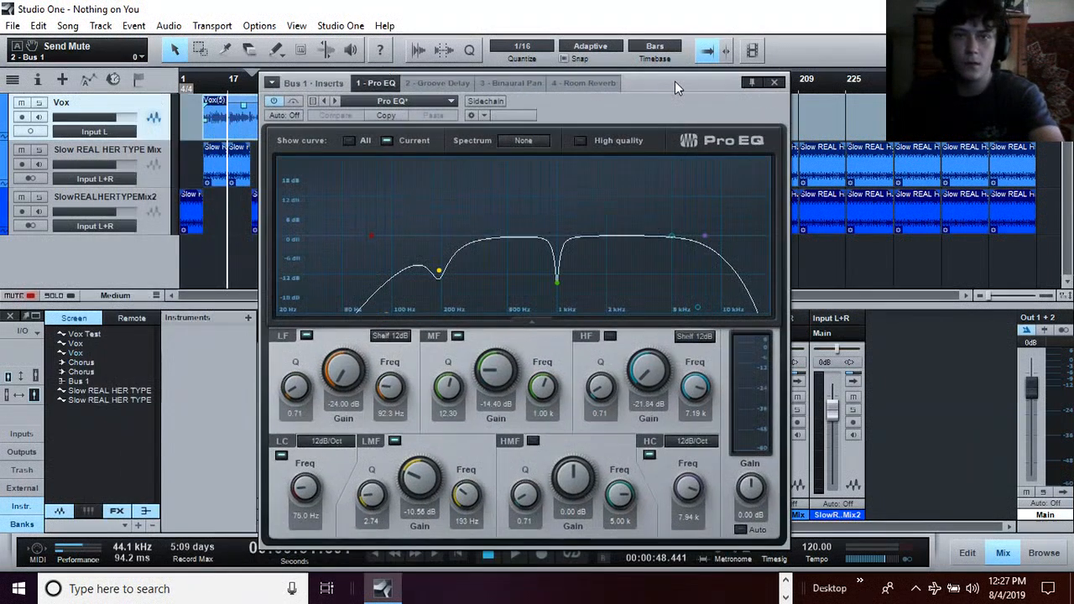
Step: Set the LMF band of Bus 1's Pro EQ to 309 Hz with a gain of -8.88 dB
click(432, 82)
click(391, 82)
drag(595, 101, 833, 243)
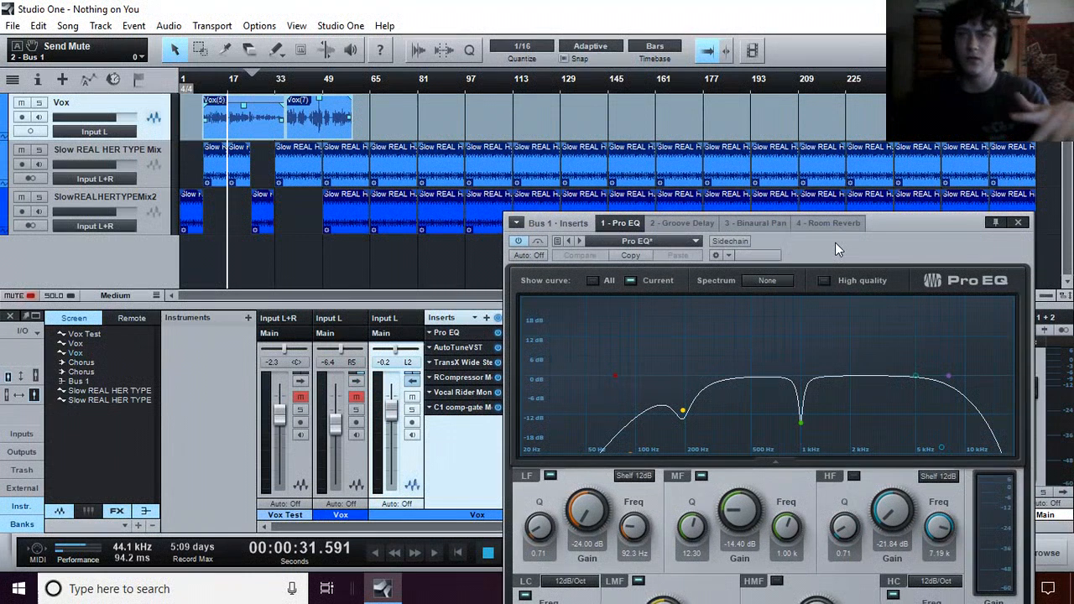
drag(835, 243, 589, 107)
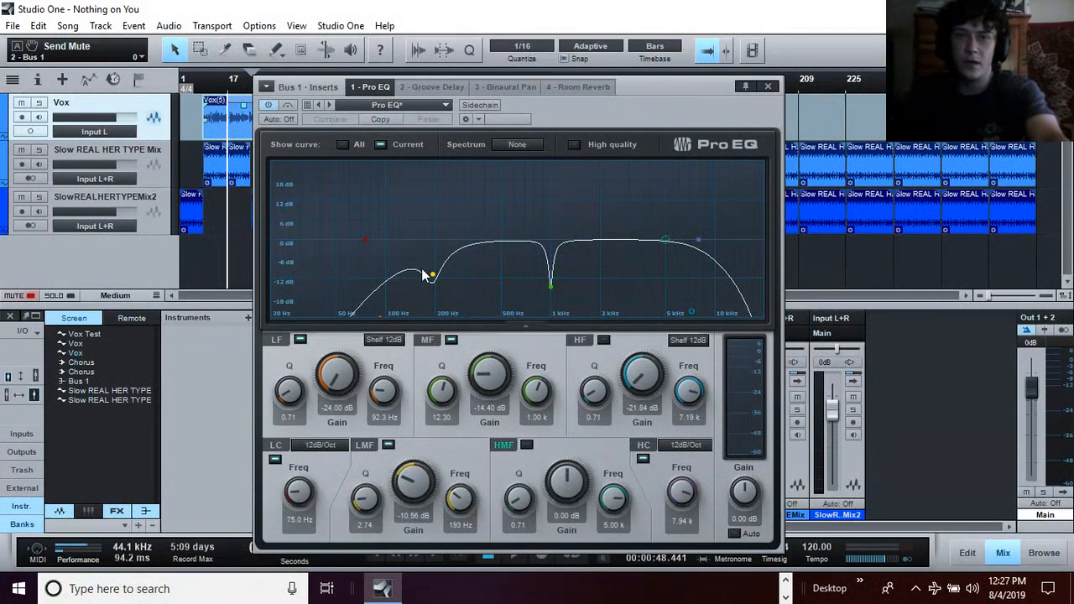
drag(433, 276, 466, 269)
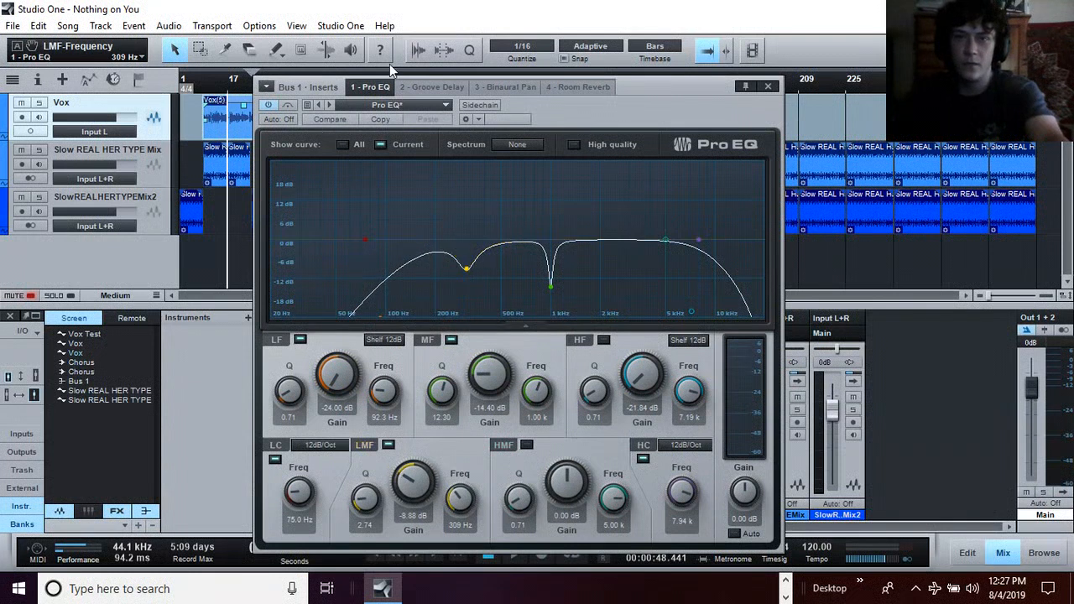
Step: Review the settings of Bus 1's Groove Delay, Binaural Pan and Room Reverb inserts
click(418, 88)
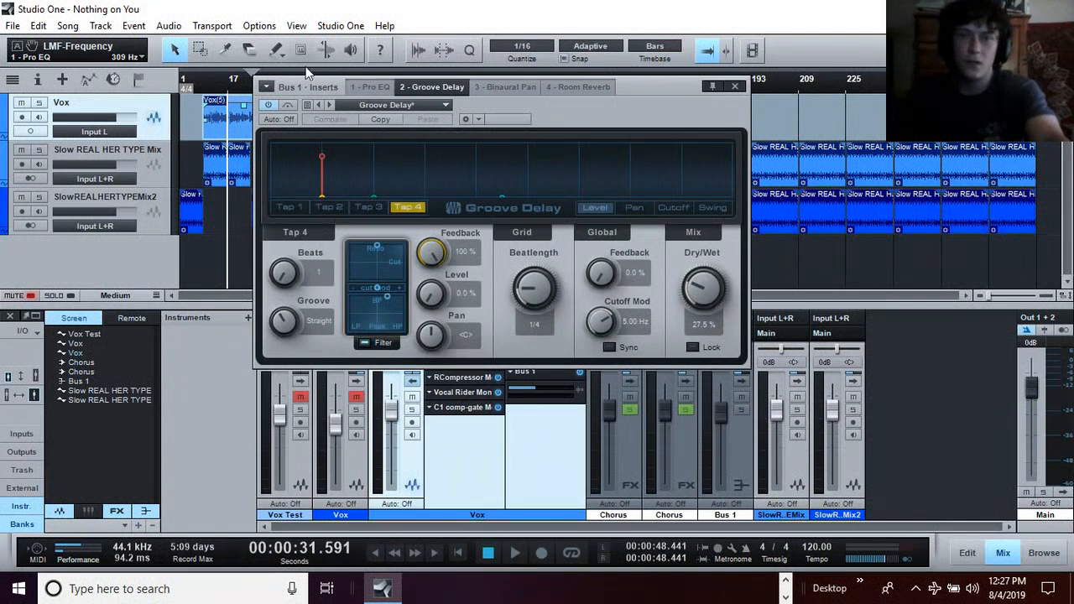
click(368, 88)
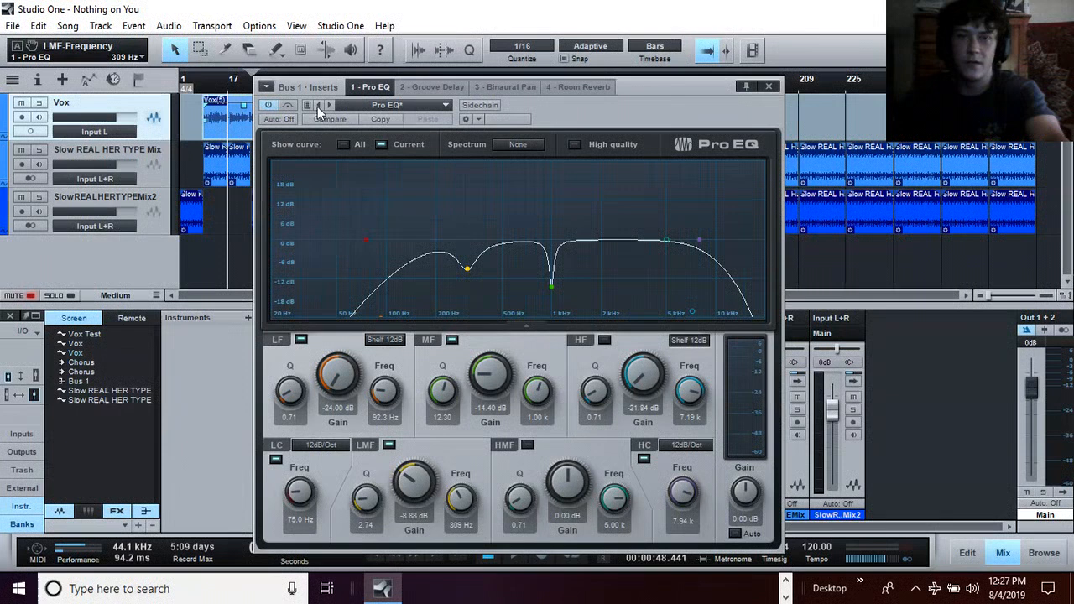
click(432, 87)
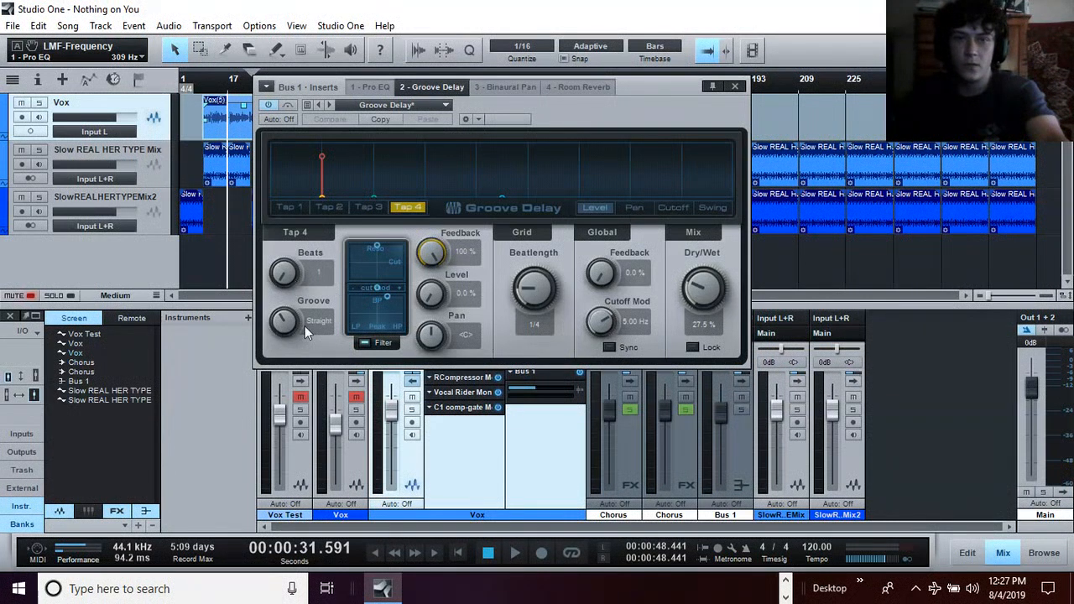
click(508, 87)
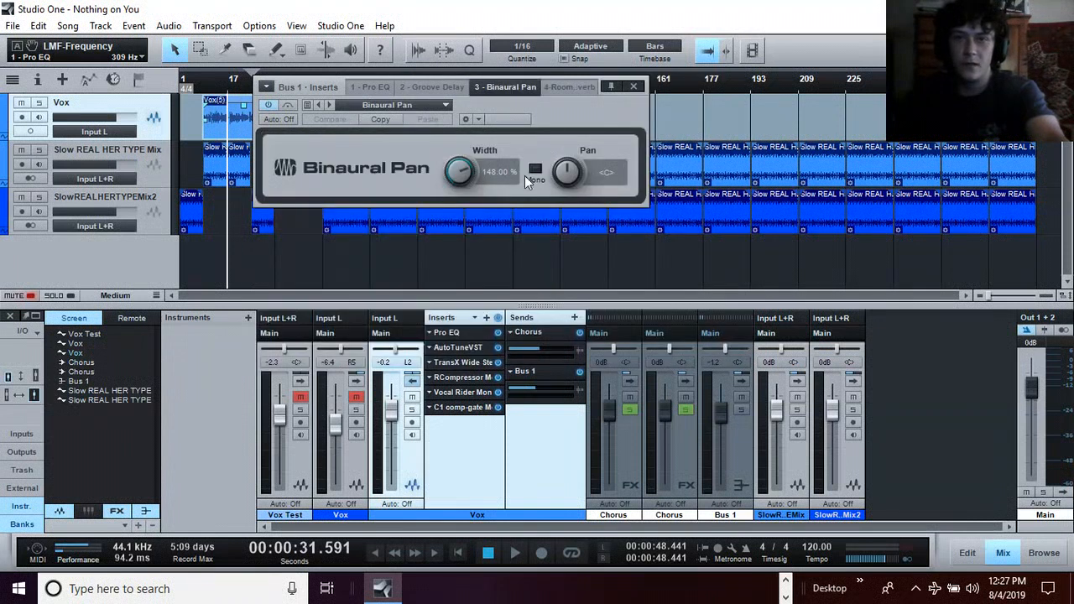
click(571, 87)
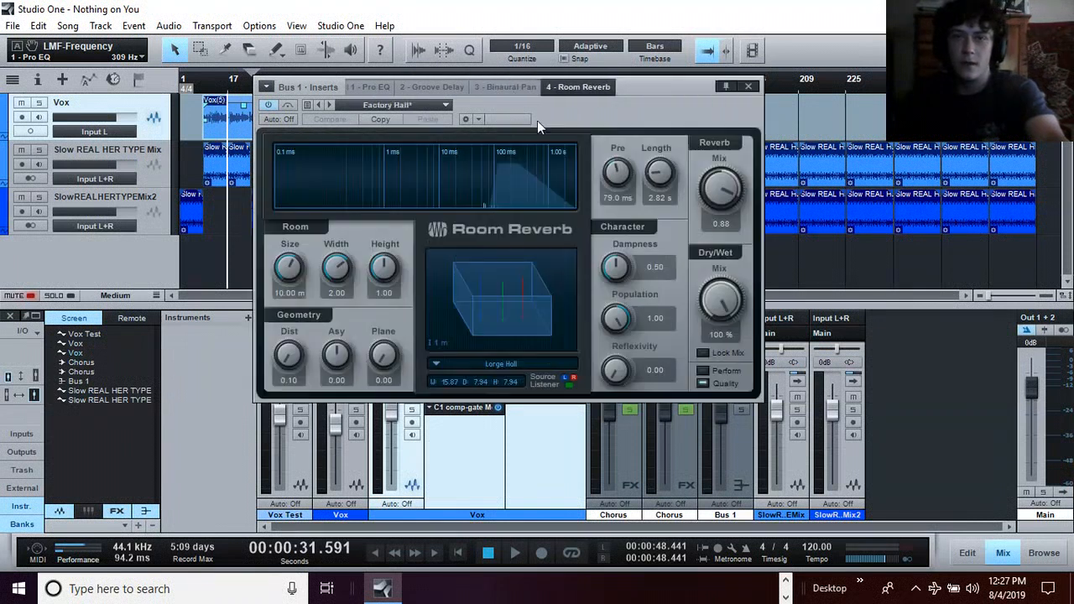
Step: Audition Bus 1's Binaural Pan with Mono switched on, and switch Mono off again
click(508, 88)
click(531, 168)
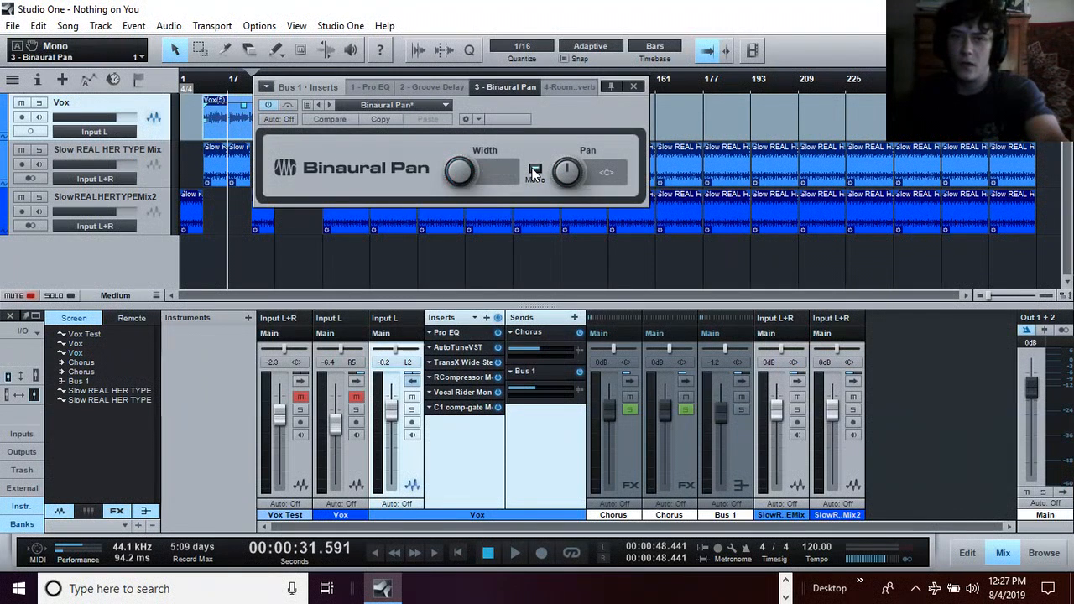
key(space)
key(space)
Step: With Bus 1's Room Reverb open, play from near the start of the vocal, and solo the Vox track and Bus 1
click(569, 87)
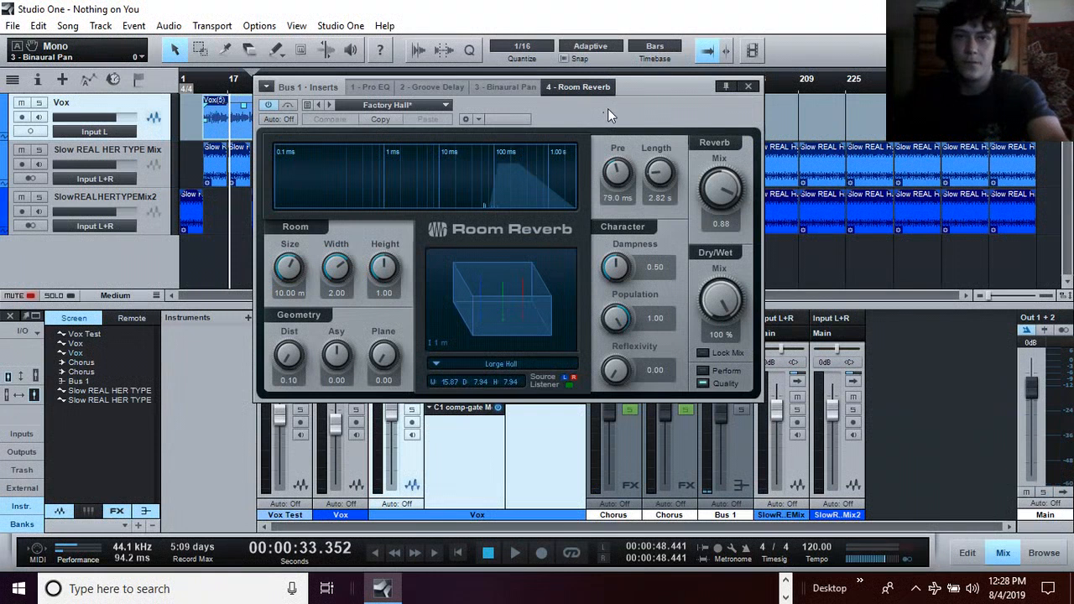
drag(670, 87, 767, 90)
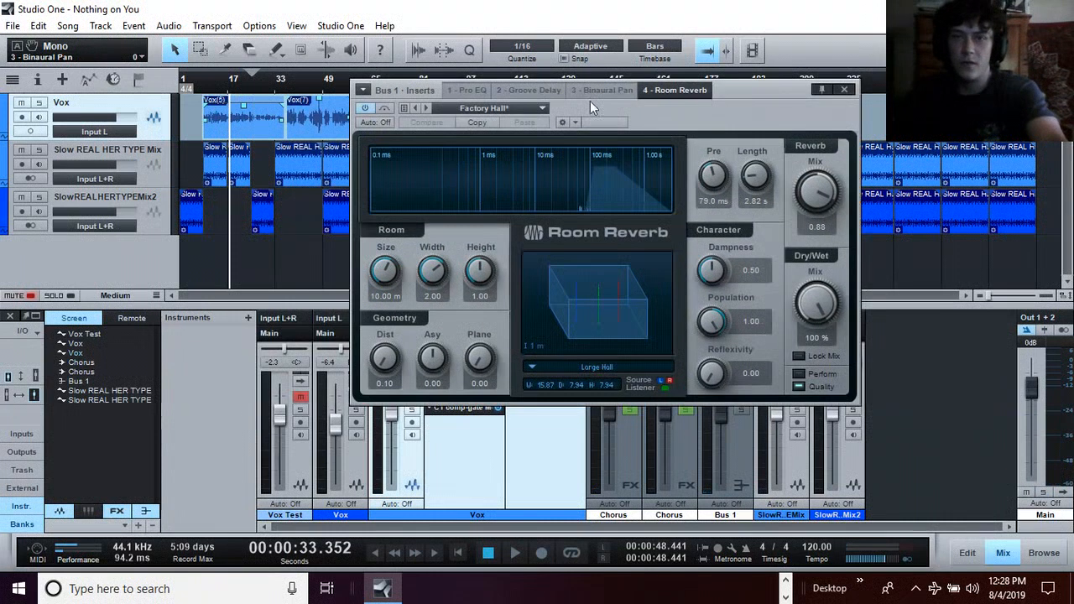
click(210, 84)
key(space)
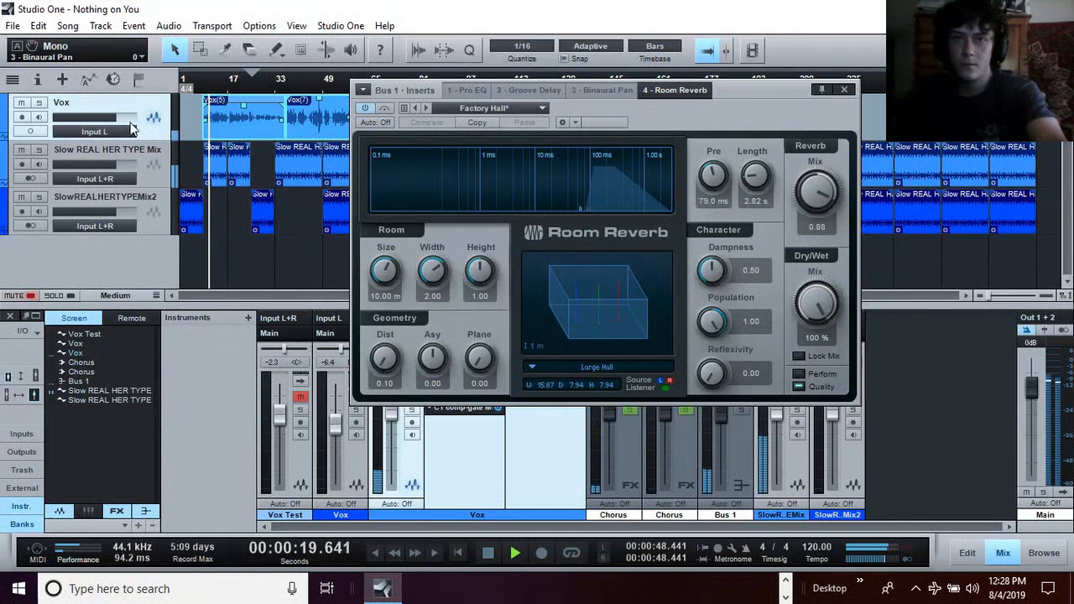
click(38, 102)
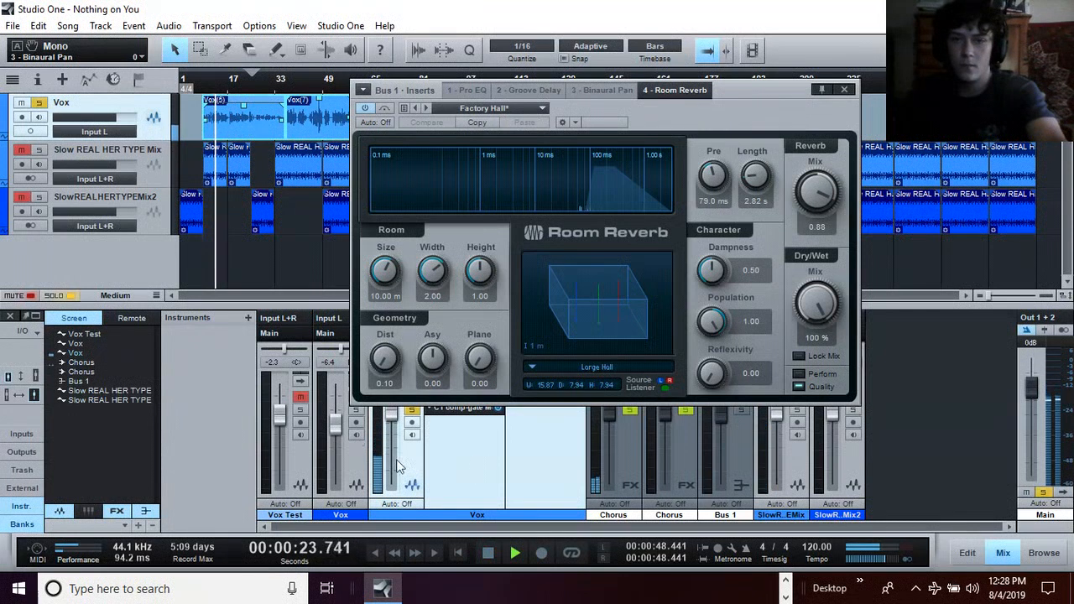
drag(731, 86, 585, 36)
click(744, 410)
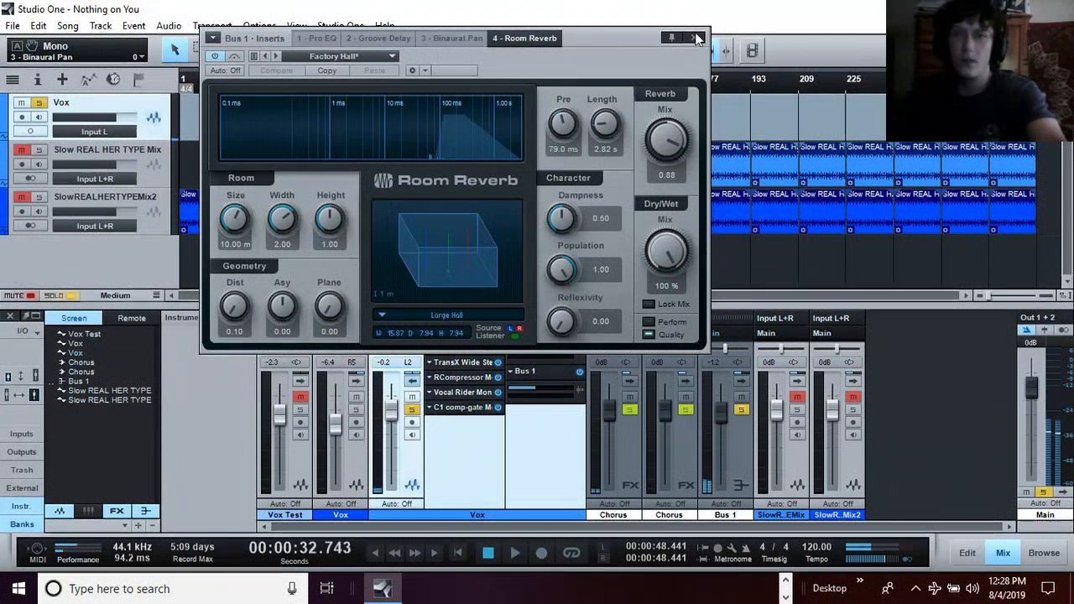
drag(626, 56, 636, 26)
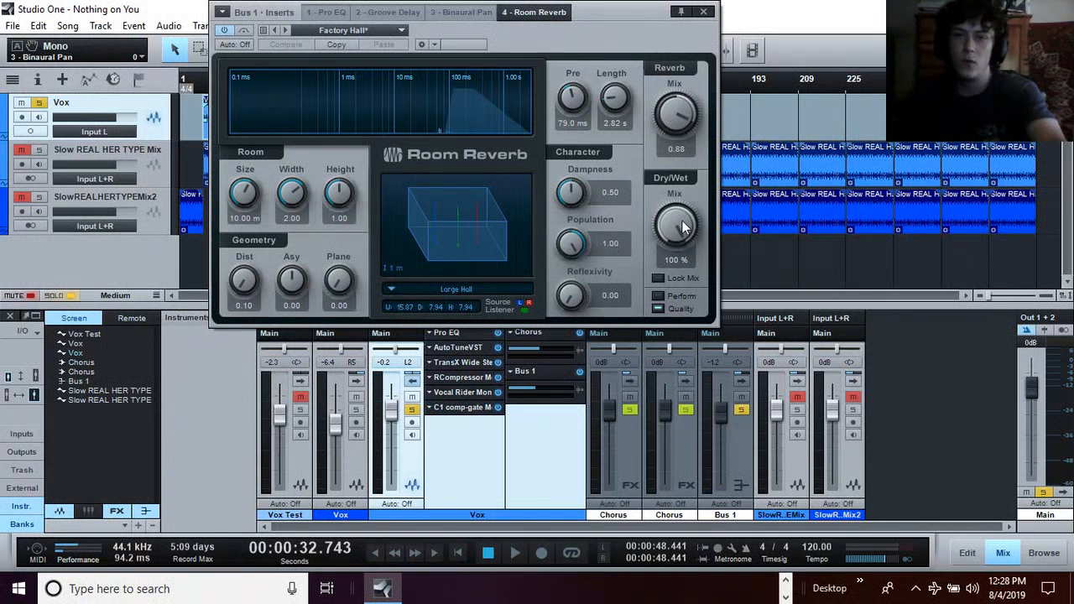
Step: Try the Room Reverb's Dry/Wet mix at 51.5% during playback, and return it to 100%
click(544, 388)
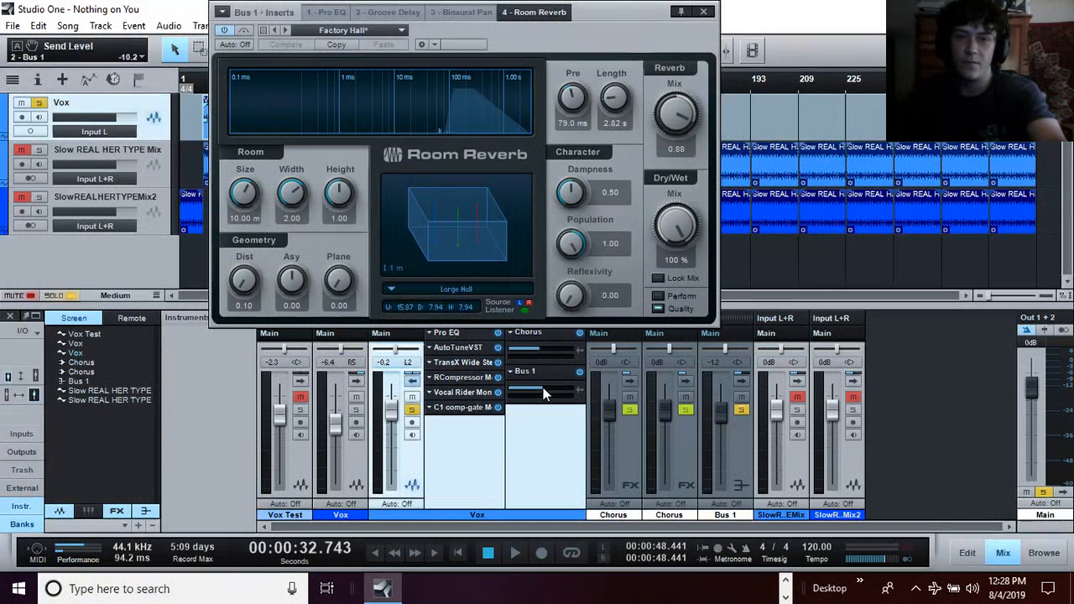
drag(676, 225, 678, 277)
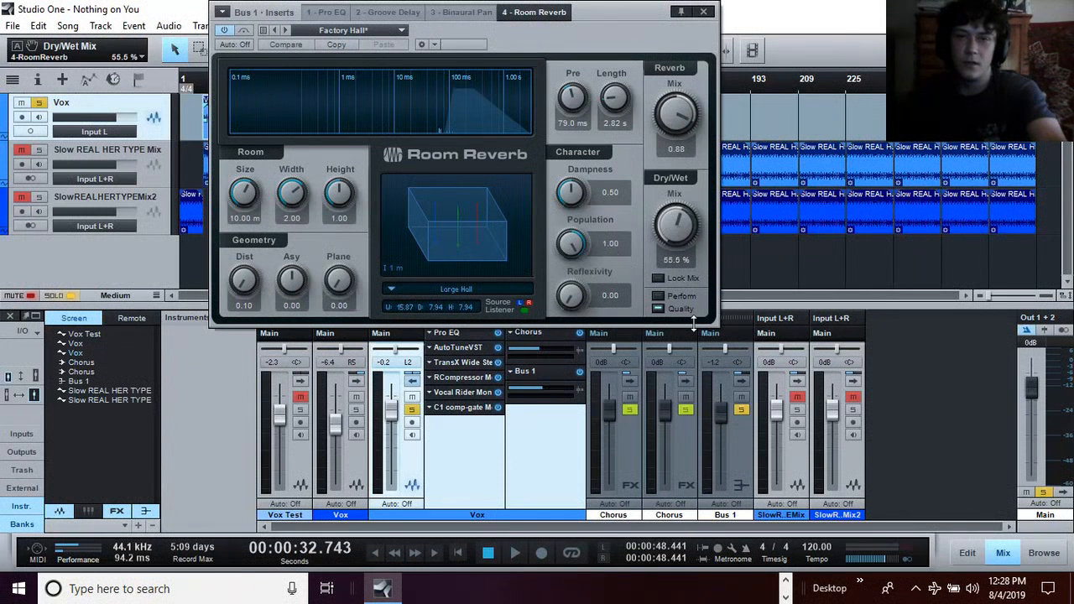
drag(689, 324, 689, 316)
key(space)
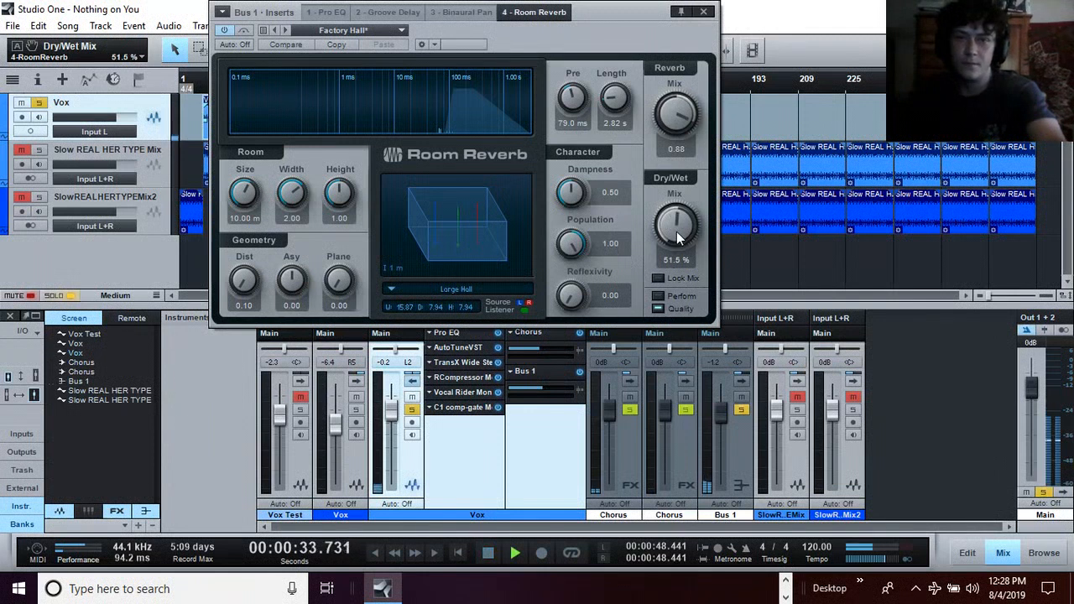
drag(678, 226, 622, 38)
key(space)
Step: Close the Room Reverb, and play the soloed vocal from near its start with the Bus 1 send level at -24.2
drag(624, 16, 763, 62)
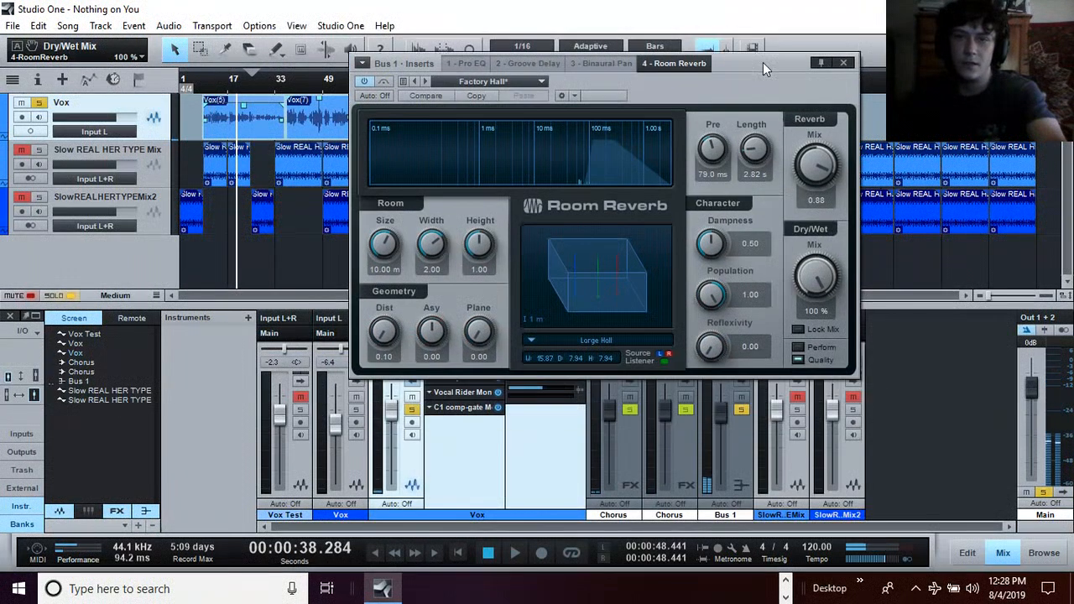
click(843, 63)
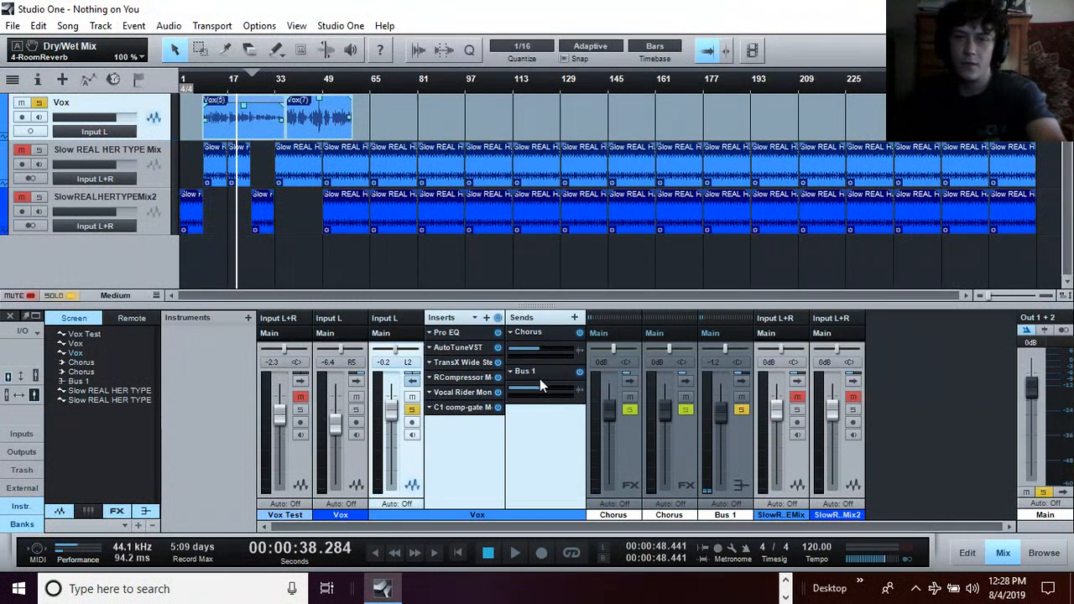
key(space)
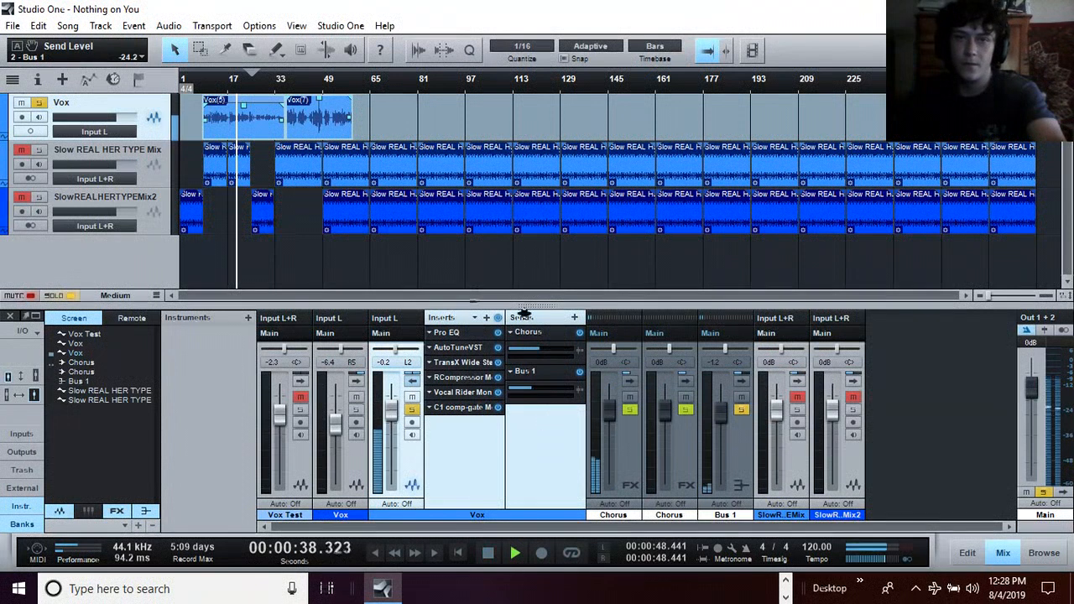
click(206, 83)
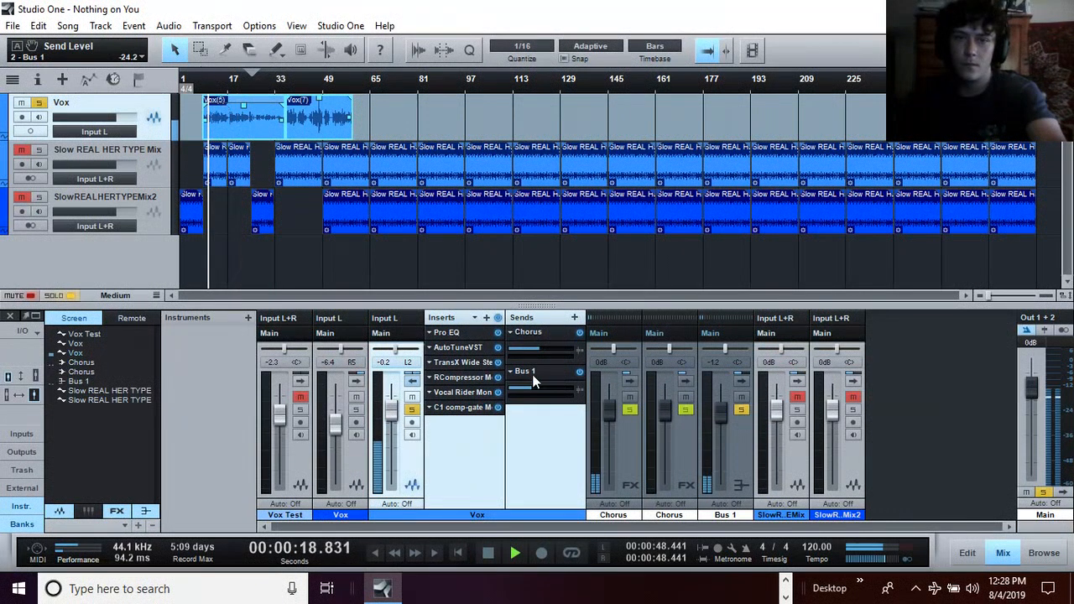
key(space)
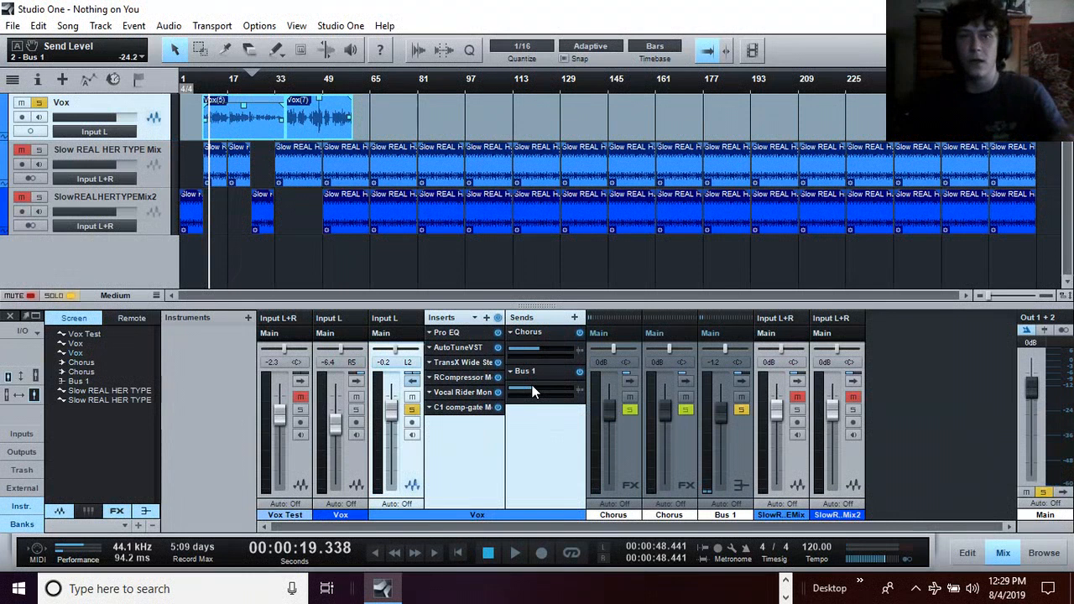
Step: Audition the soloed vocal with the Vox channel's Bus 1 send level lowered to -42.6
drag(538, 397, 519, 400)
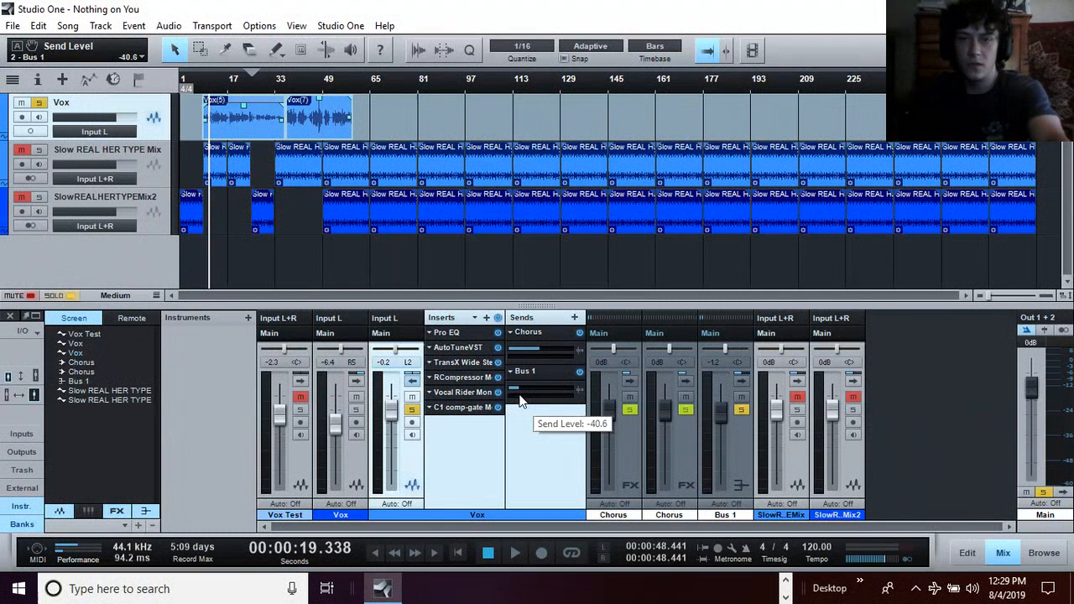
key(space)
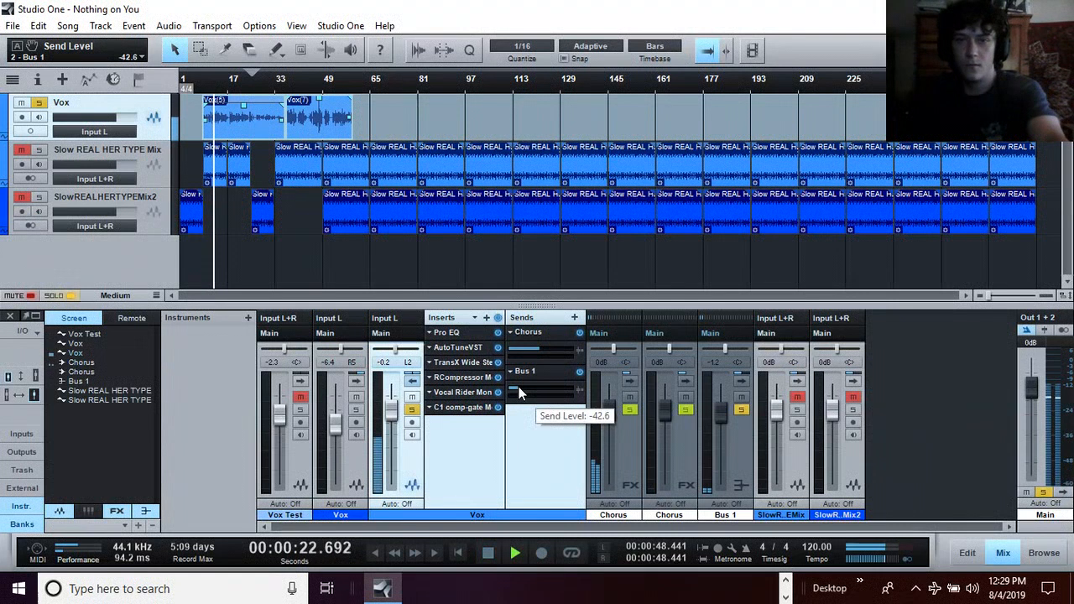
key(space)
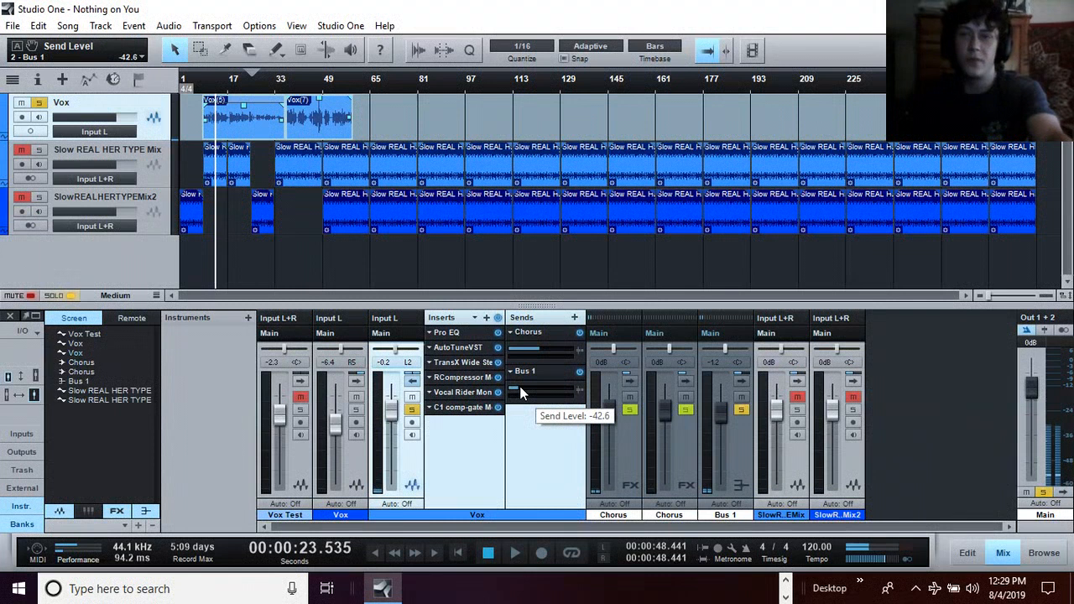
Step: Set the Vox channel's Bus 1 send level to -24.2, and play a short part of the soloed vocal
drag(525, 385, 534, 387)
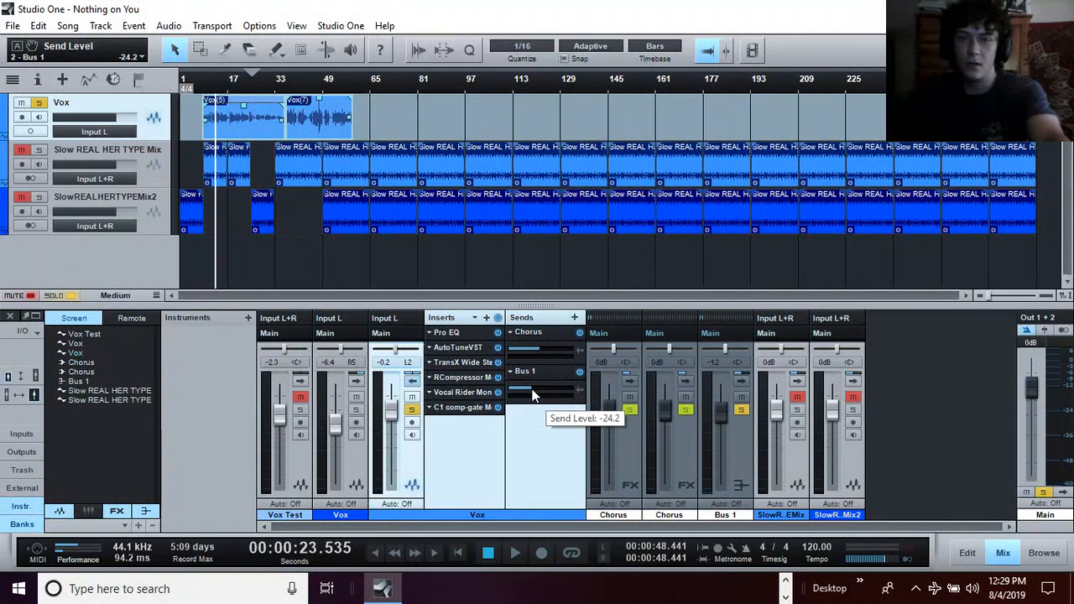
key(space)
key(space)
drag(529, 389, 535, 387)
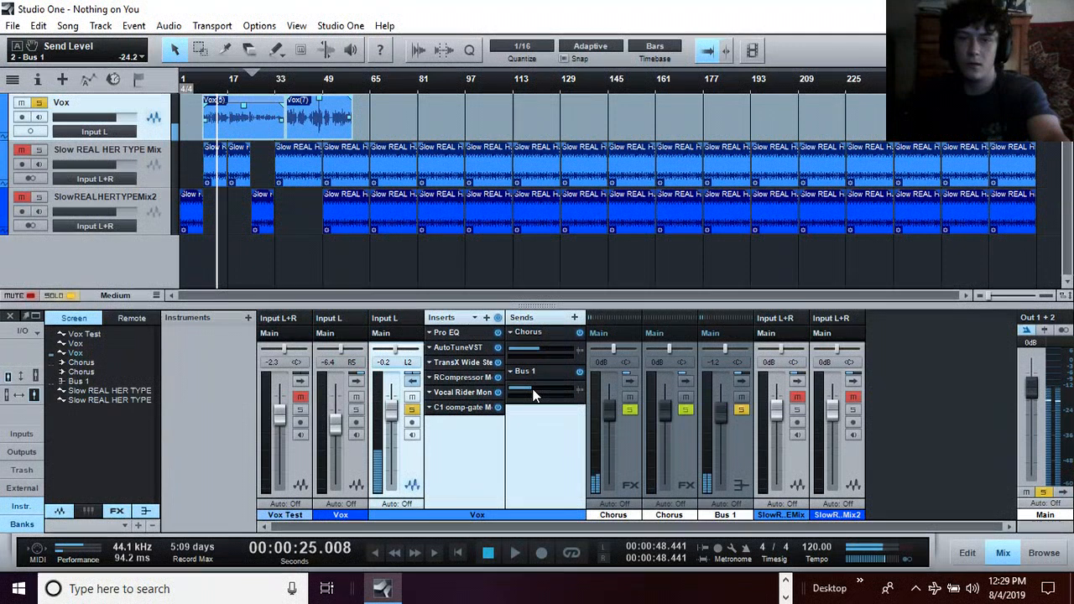
Step: Play the soloed vocal with the Bus 1 send level at -18.2, and move the Pro EQ below the Room Reverb in Bus 1's inserts
key(space)
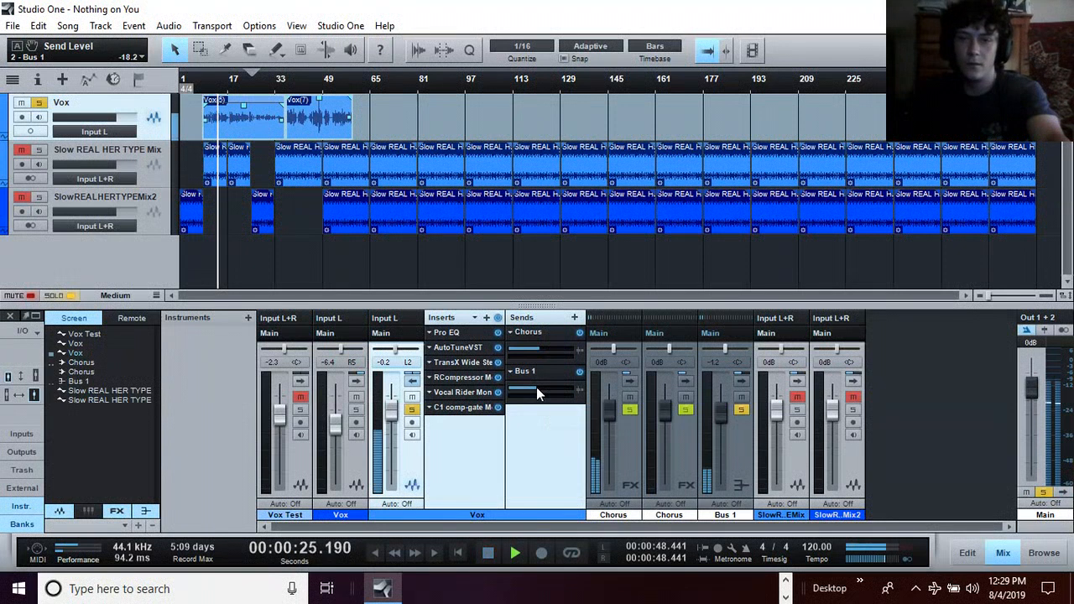
click(743, 457)
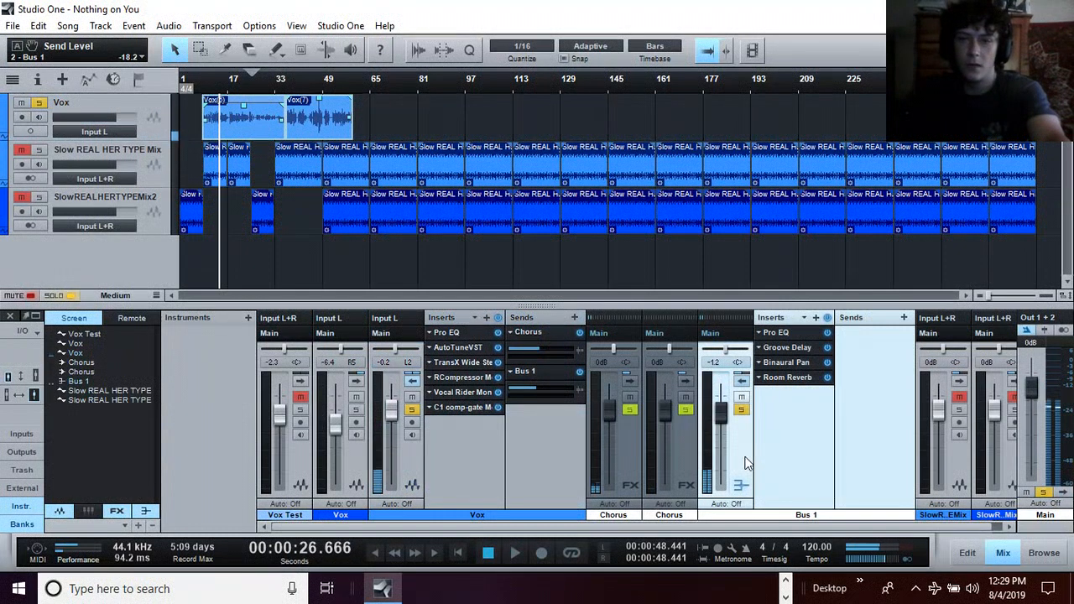
drag(812, 386, 812, 387)
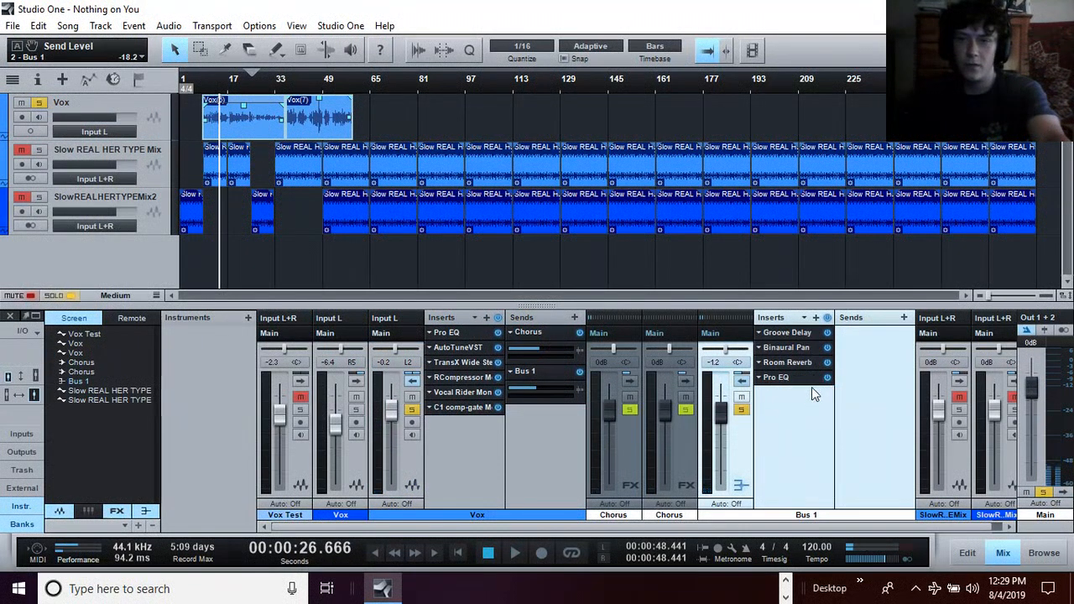
click(738, 448)
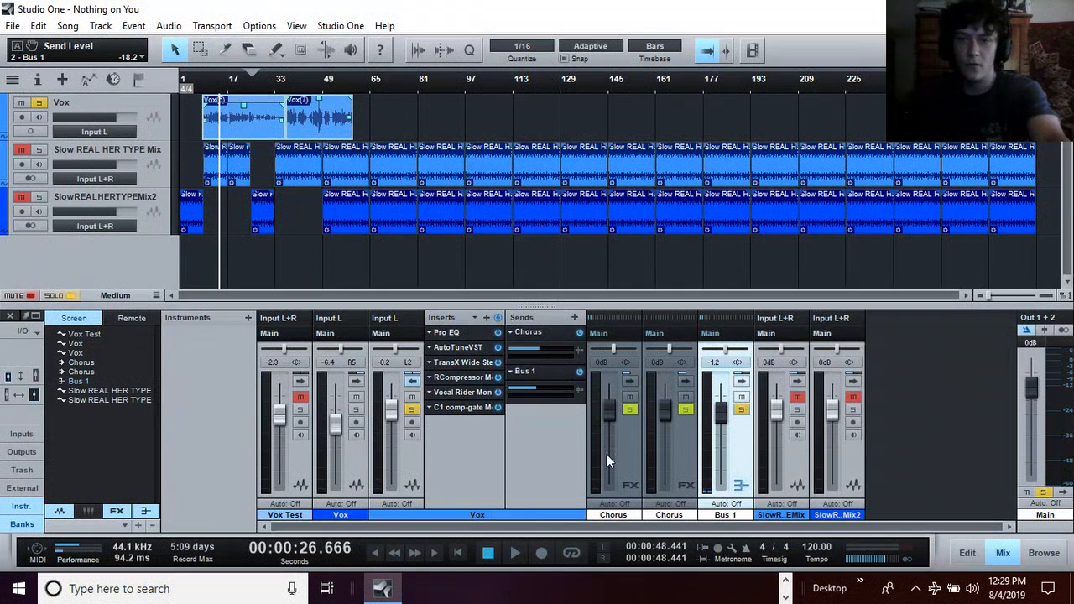
Step: Play the soloed vocal from its start, and lower the Vox channel's Bus 1 send level to -24.2
click(203, 83)
key(space)
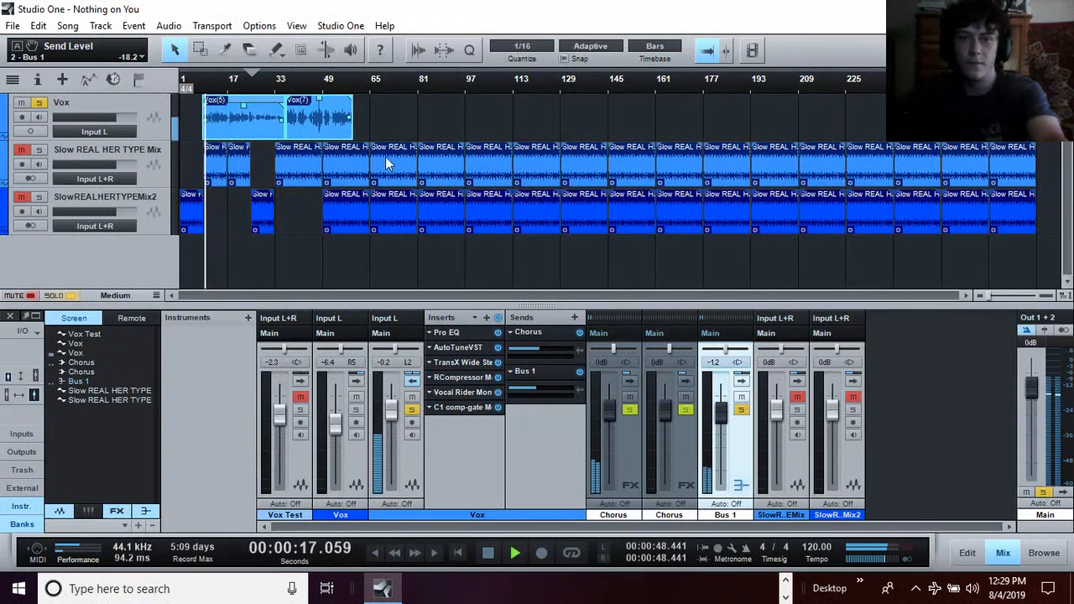
drag(544, 390, 532, 389)
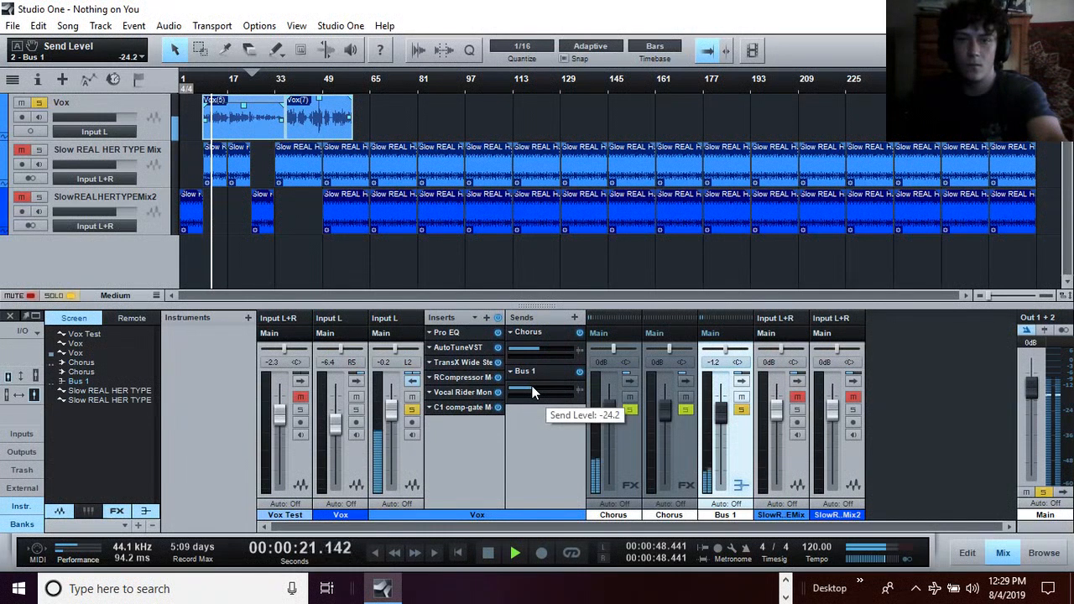
Step: Unsolo the Vox and Bus 1 channels during playback, and set the Vox channel's Bus 1 send level to -21.2
click(410, 411)
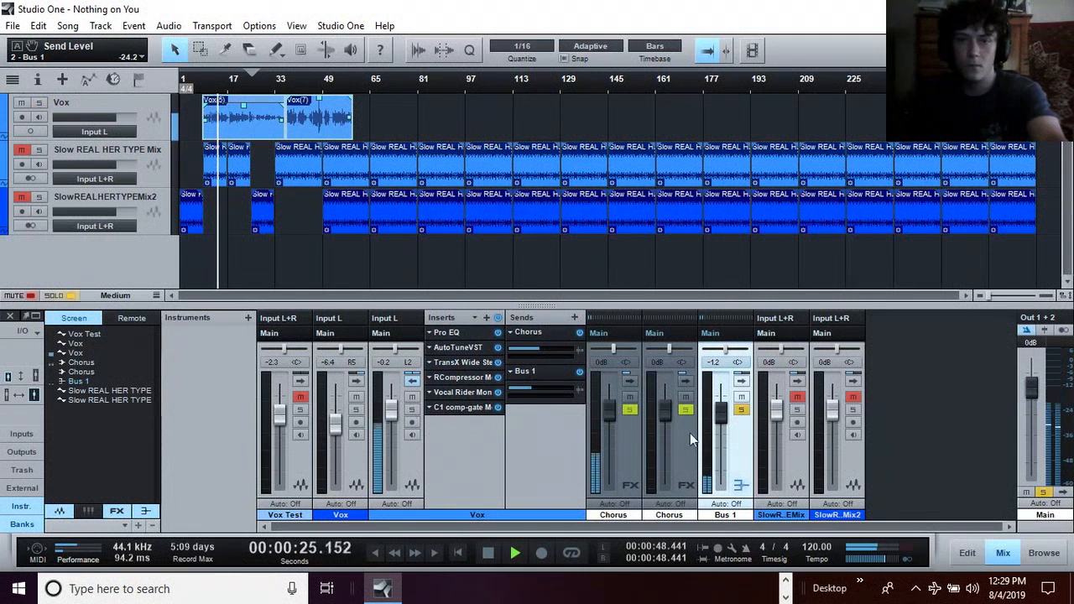
click(742, 410)
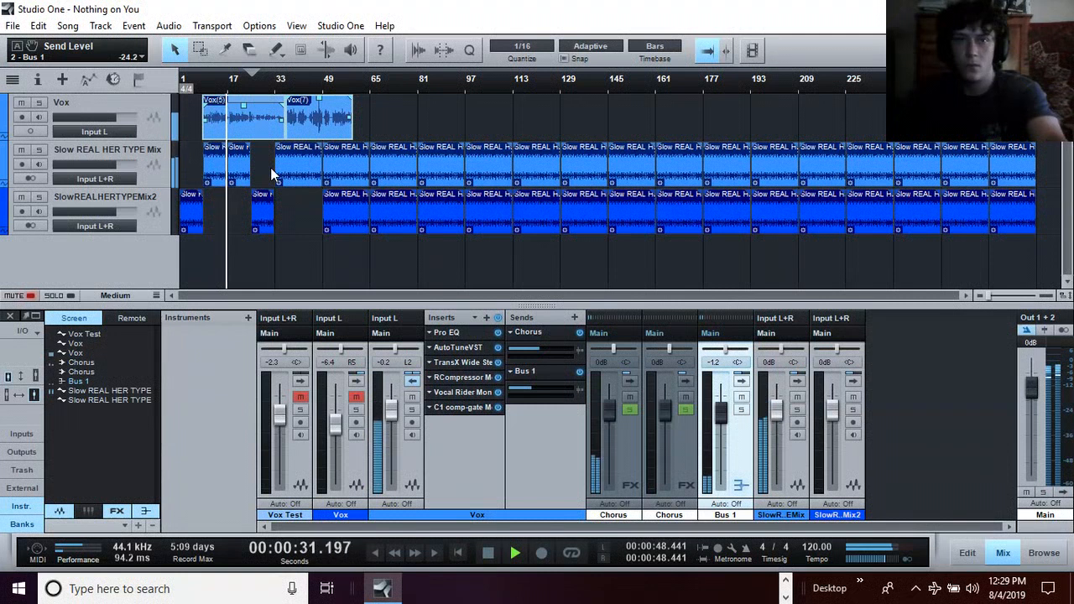
click(536, 388)
drag(535, 387, 534, 387)
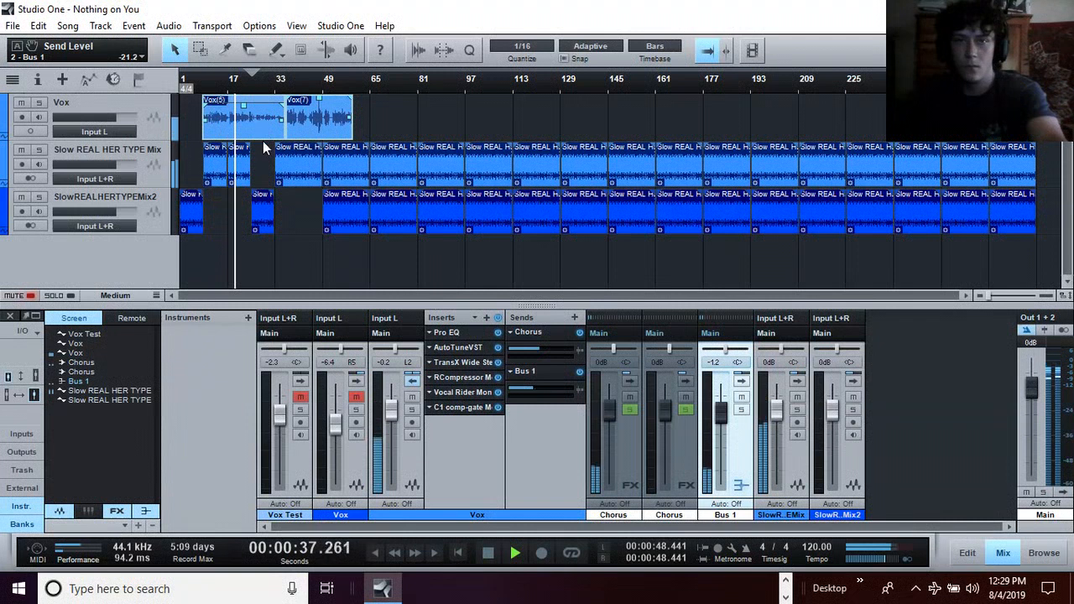
Step: Audition the full mix from around bars 38 and 52, and return playback to the song start
click(292, 98)
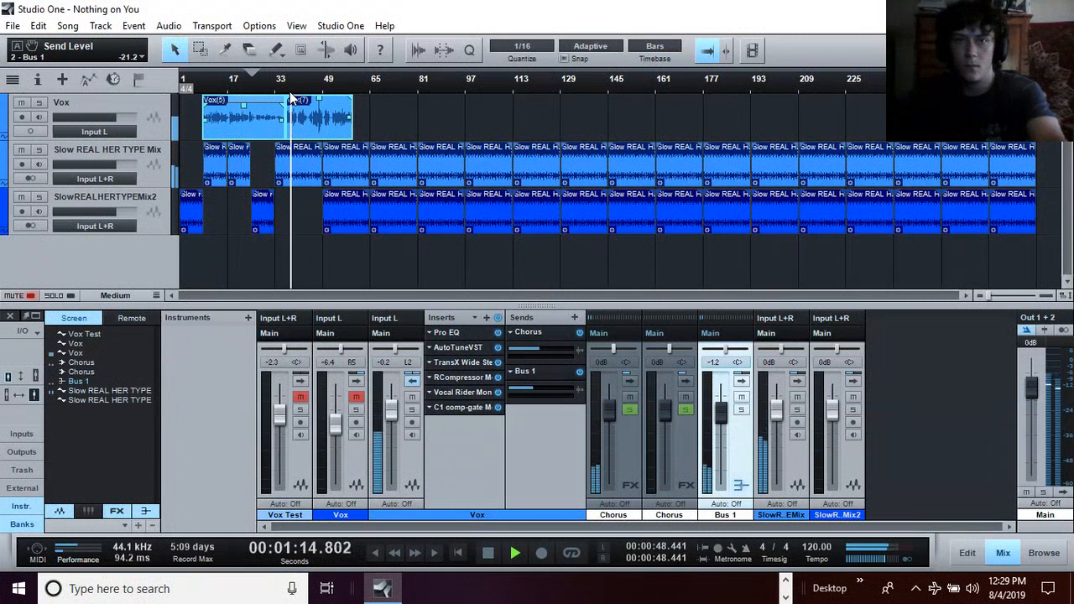
click(332, 86)
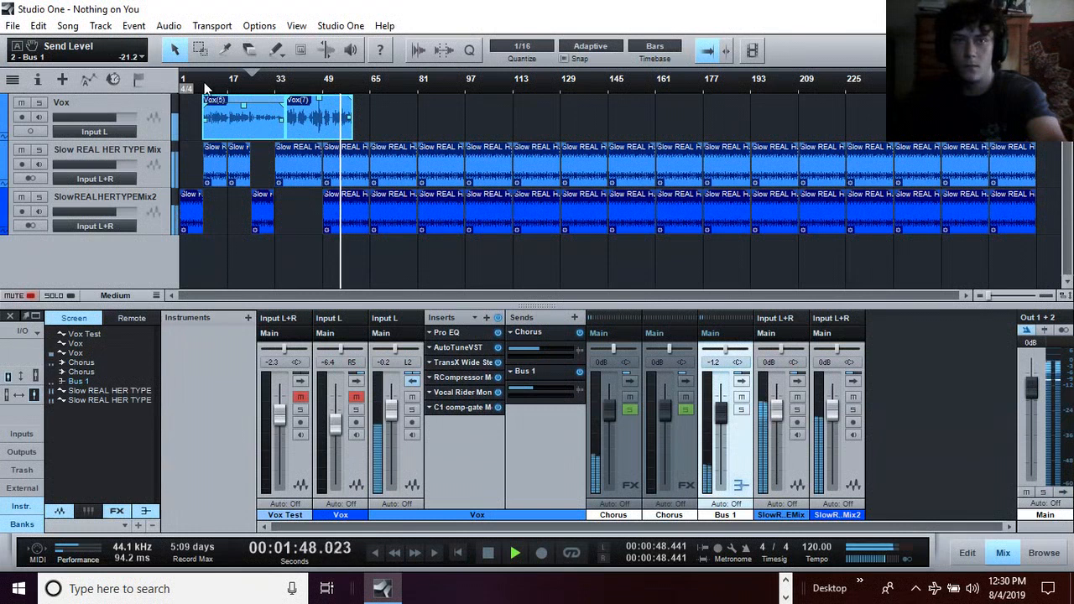
key(space)
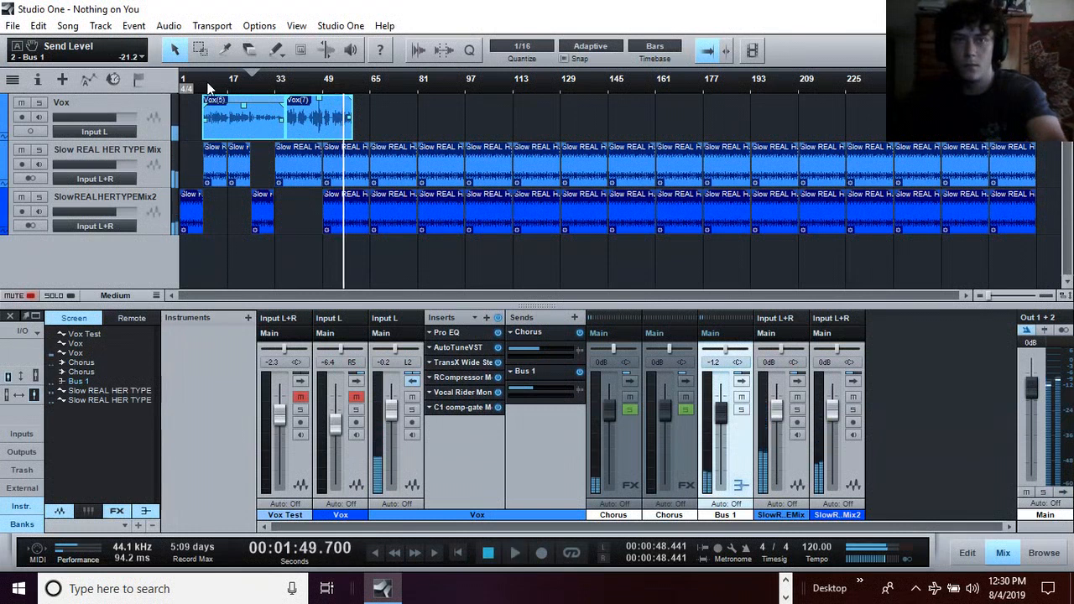
click(209, 87)
click(200, 88)
click(459, 553)
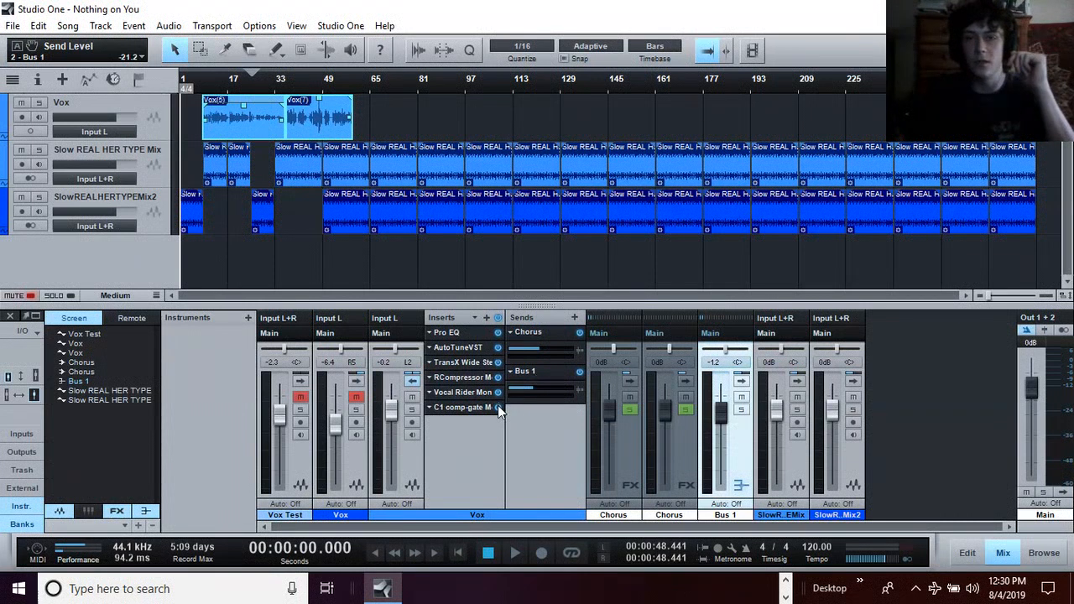
Step: Toggle the Vox track's solo, and play the full mix twice from the start of the vocal
click(39, 106)
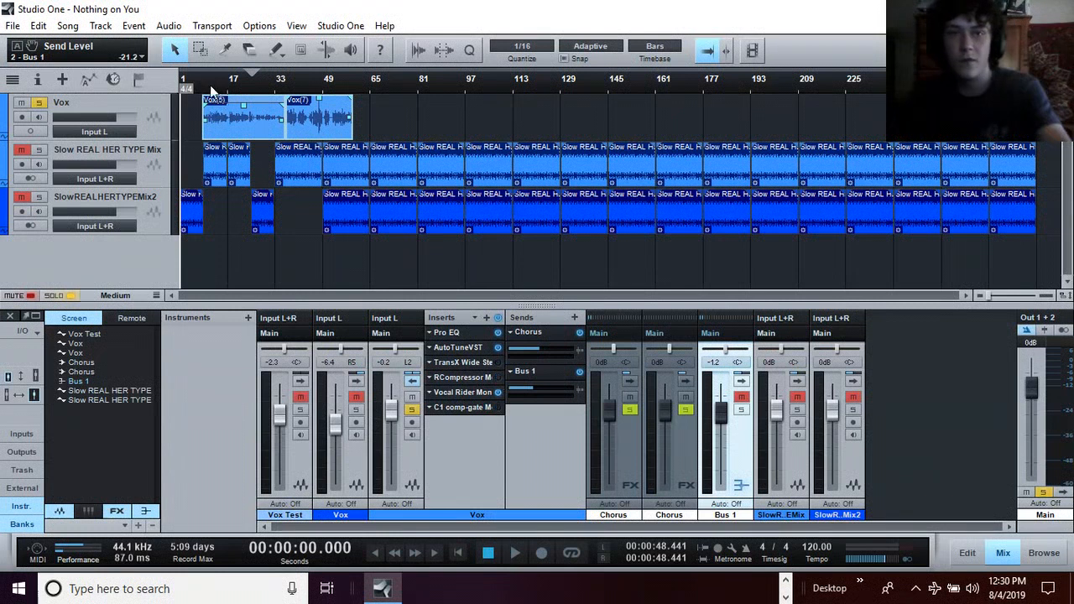
click(206, 85)
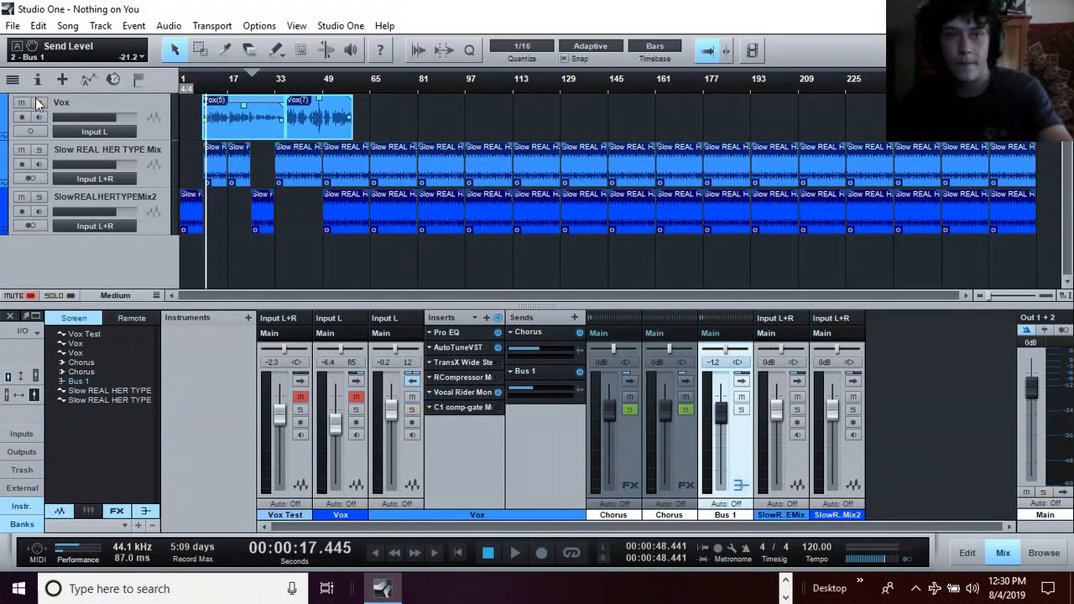
key(space)
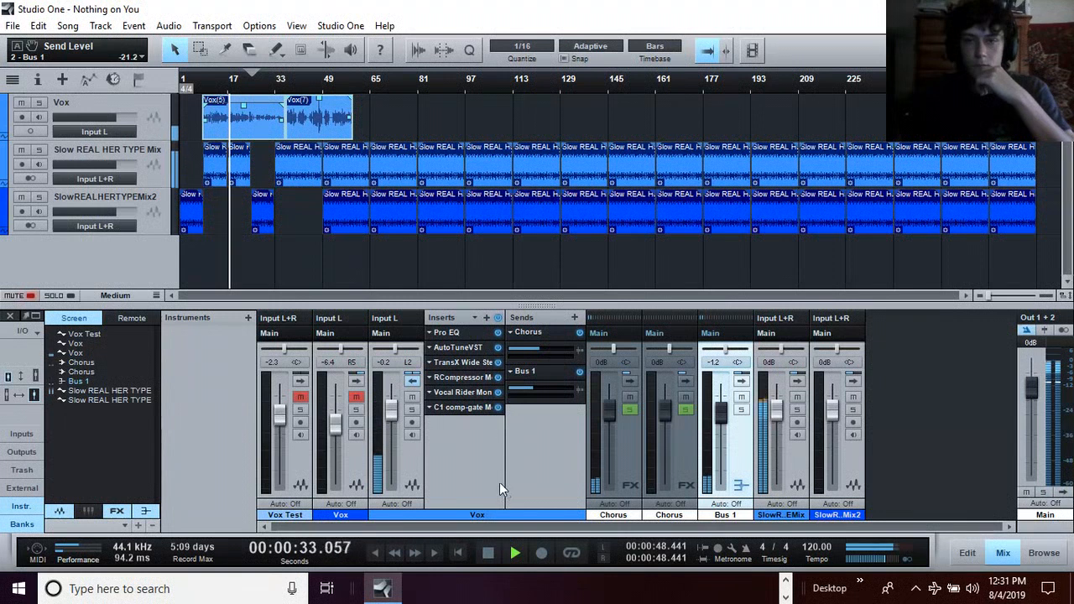
click(206, 79)
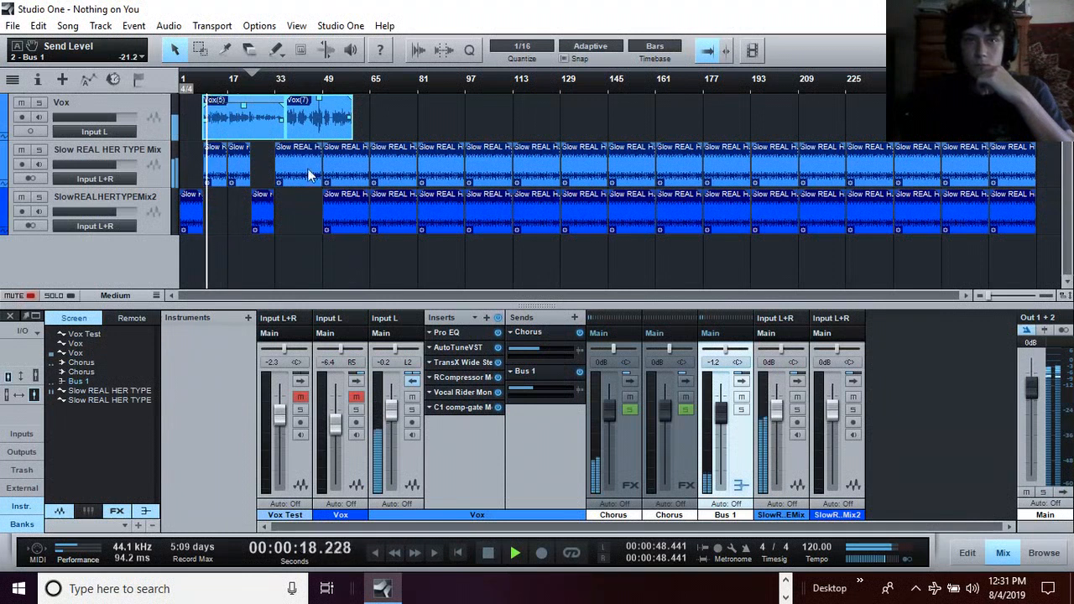
click(499, 545)
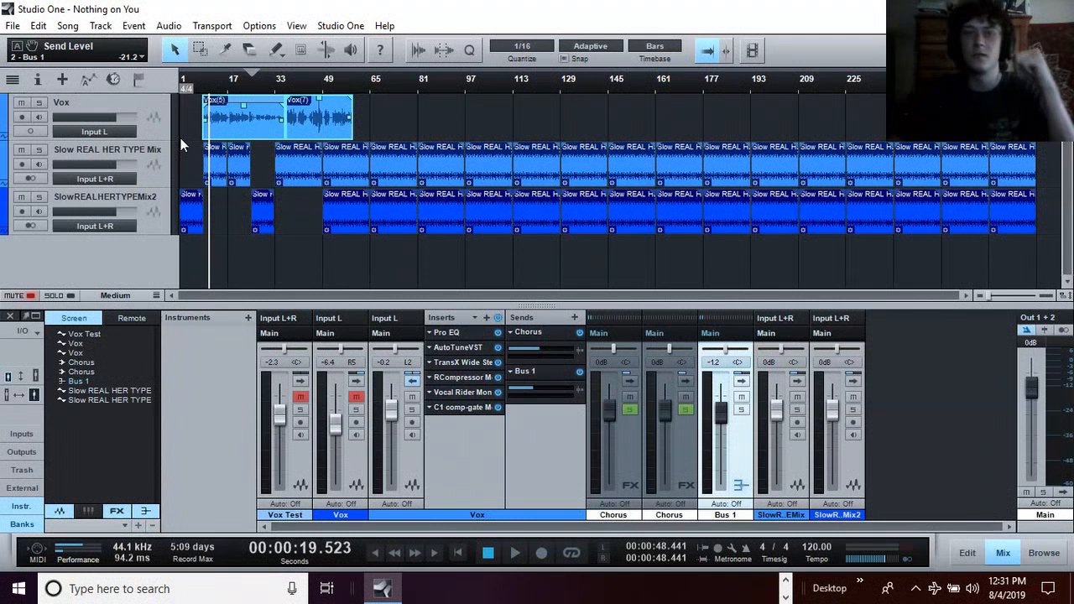
Step: Return playback to the song start, and collapse and re-expand the Vox channel's inserts and sends
click(202, 89)
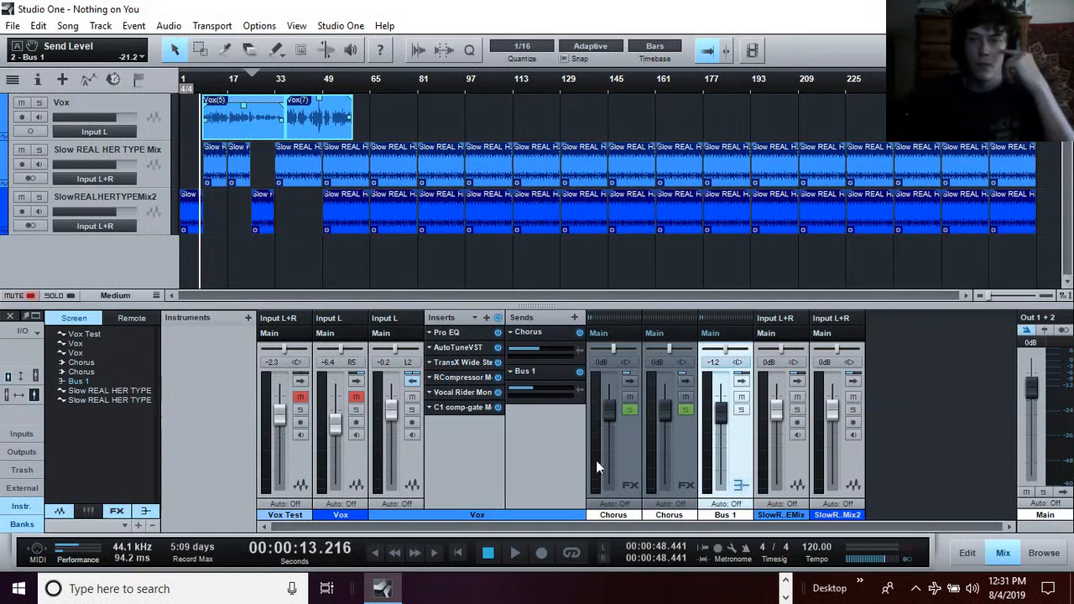
click(407, 466)
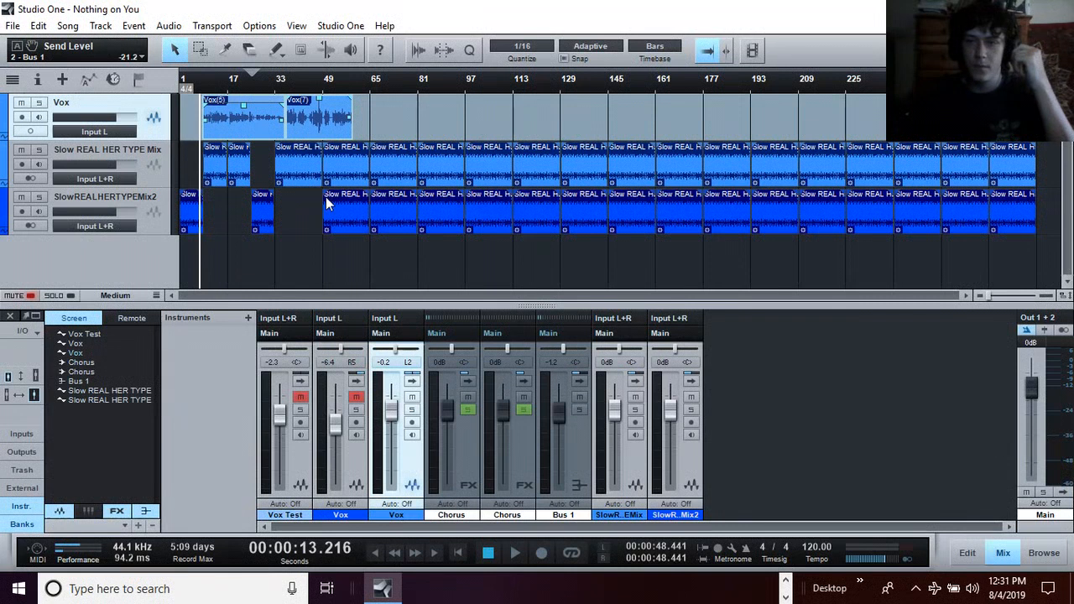
click(457, 551)
click(411, 475)
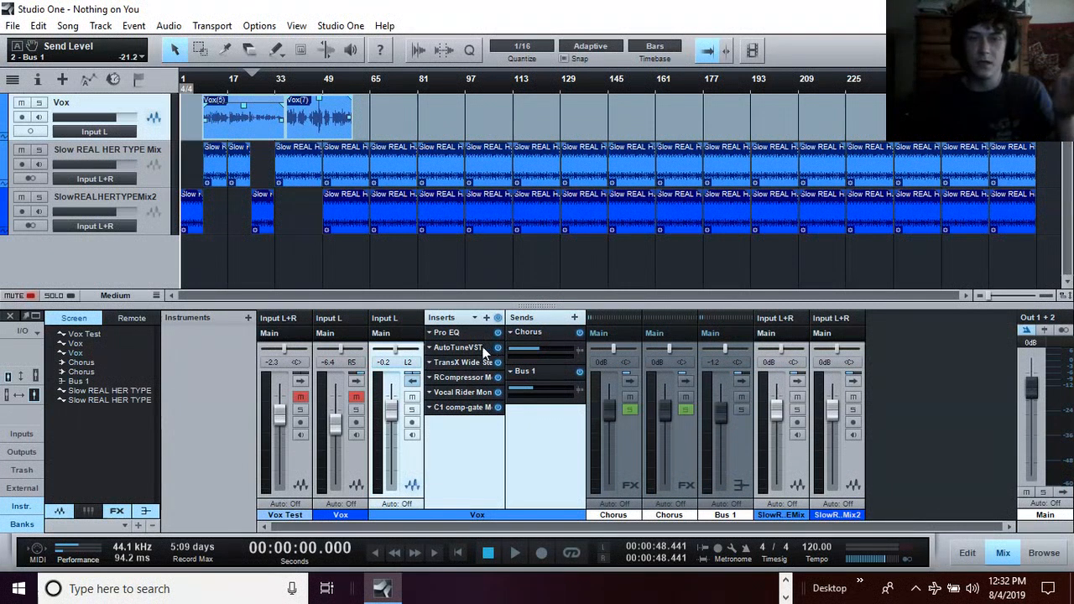
Step: Review the Vox channel's Pro EQ, RCompressor and C1 comp-gate settings one after another, closing each plug-in
click(447, 333)
click(764, 39)
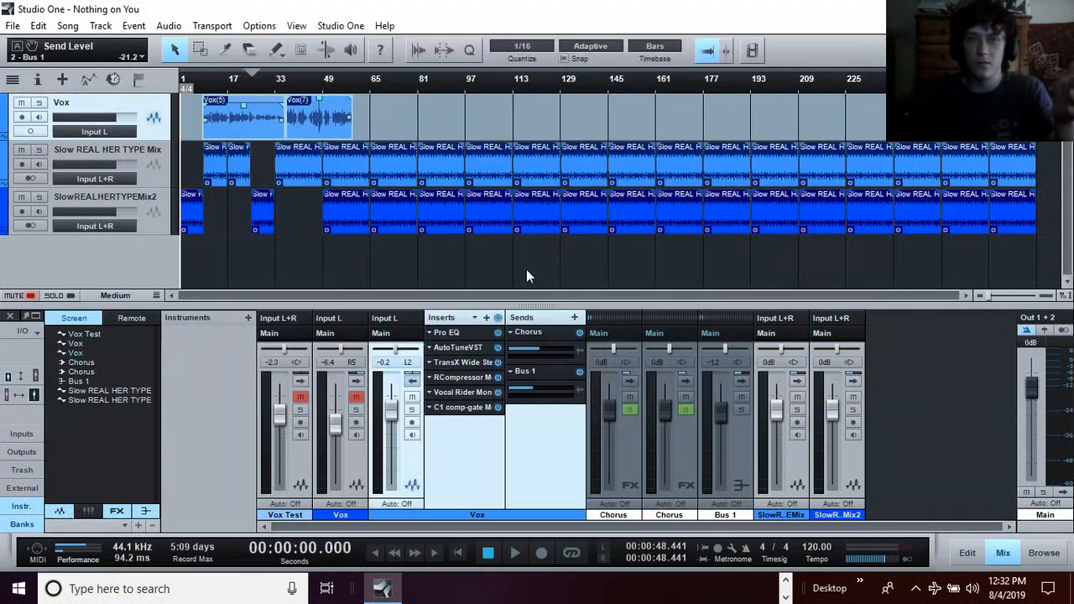
click(487, 377)
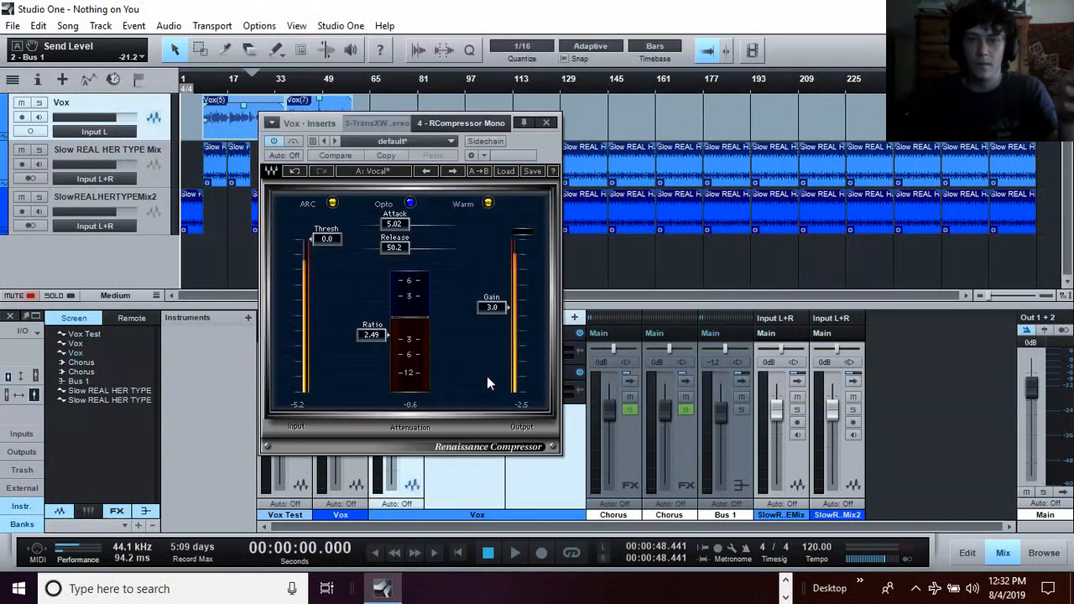
click(547, 122)
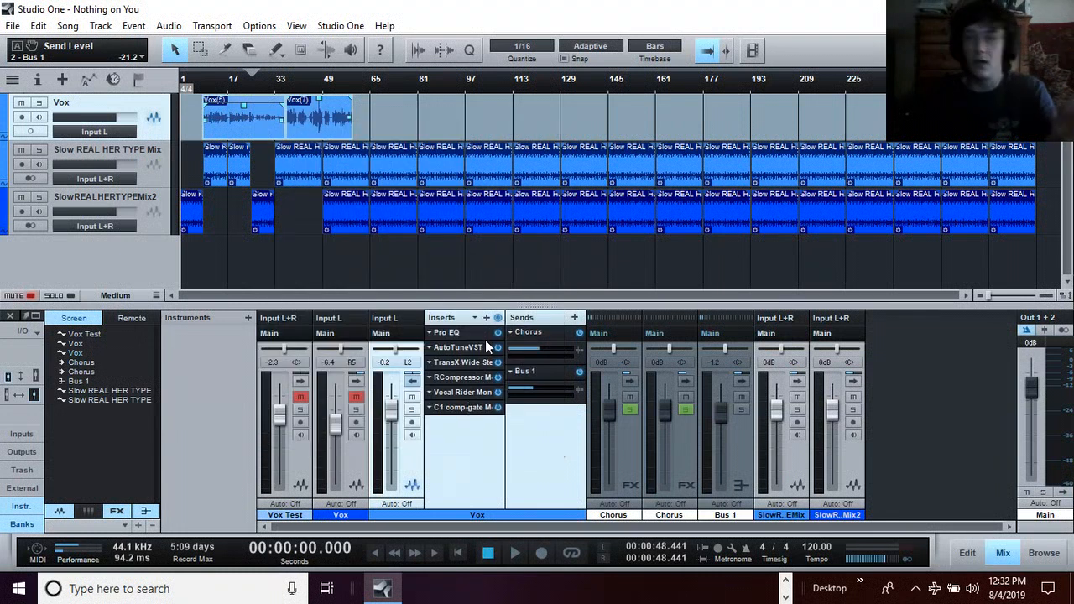
click(472, 410)
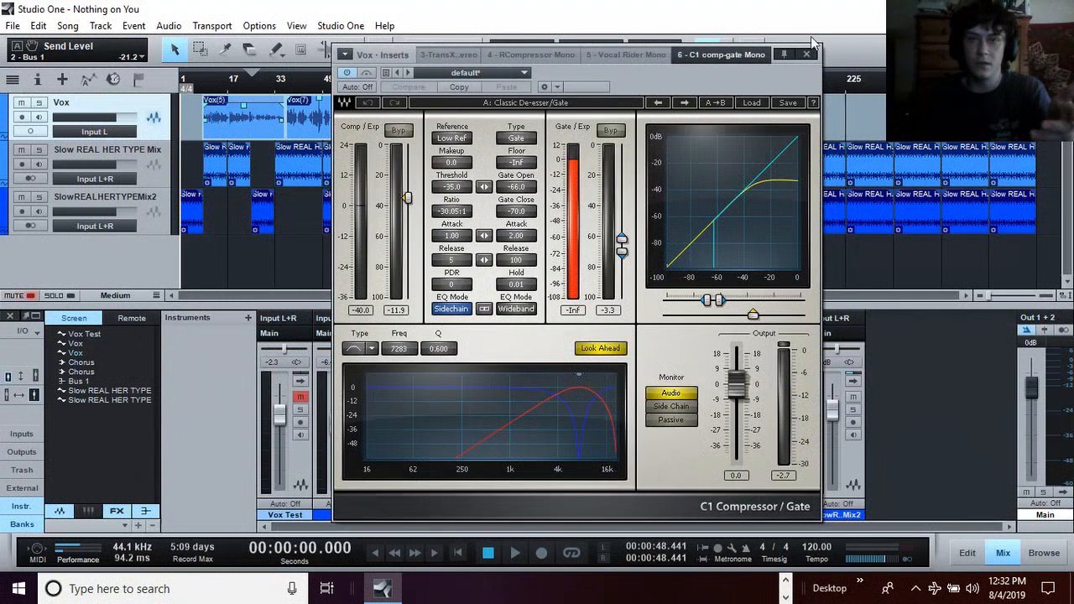
click(808, 54)
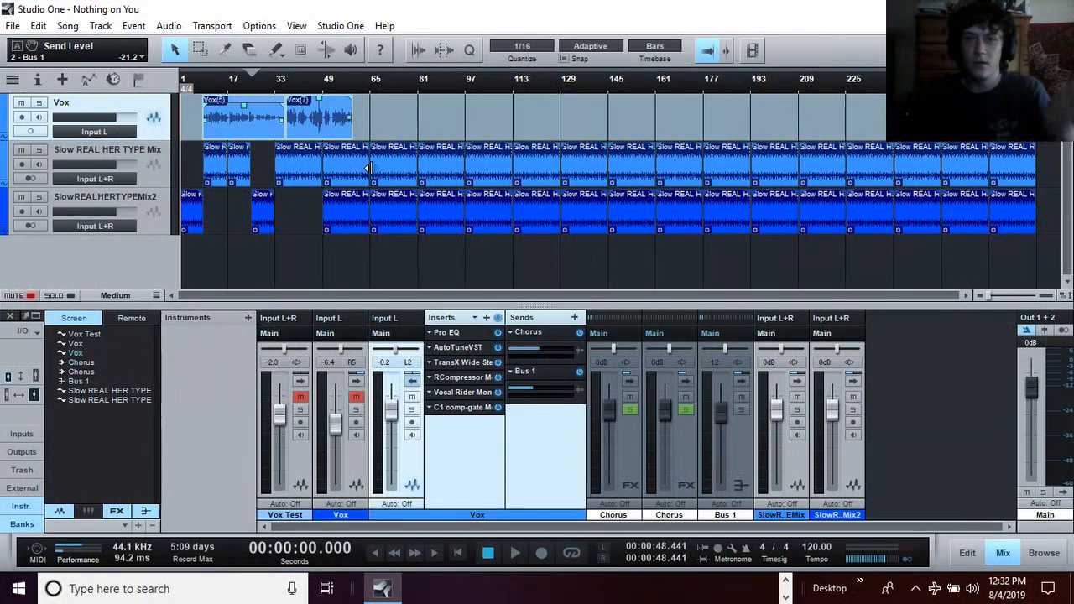
Step: Play the full mix, and lower the Vox channel's Chorus send level to -18.2
click(510, 550)
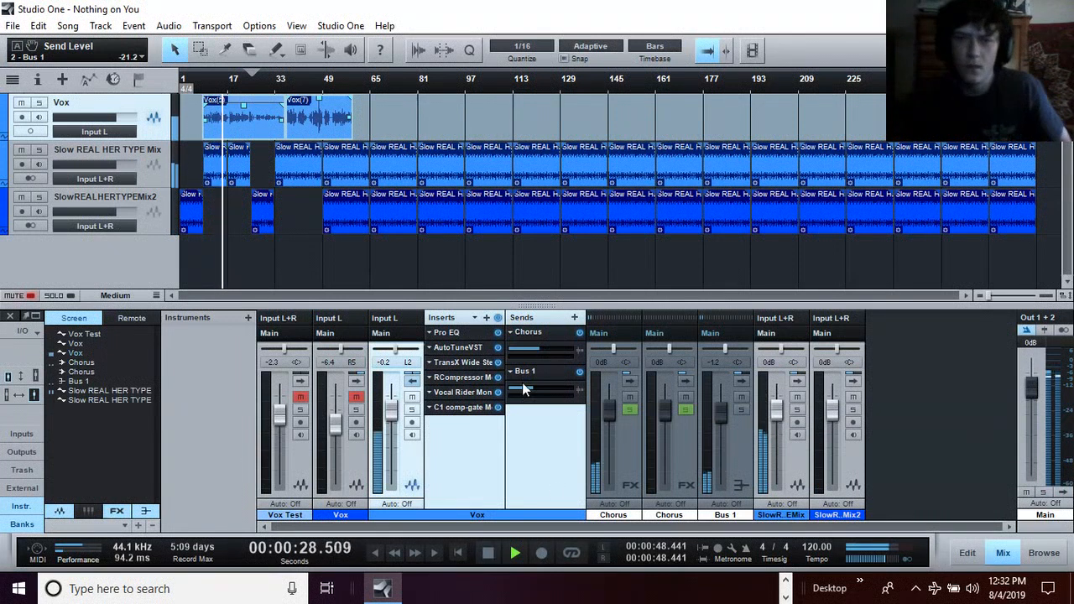
scroll(537, 347, down, 1)
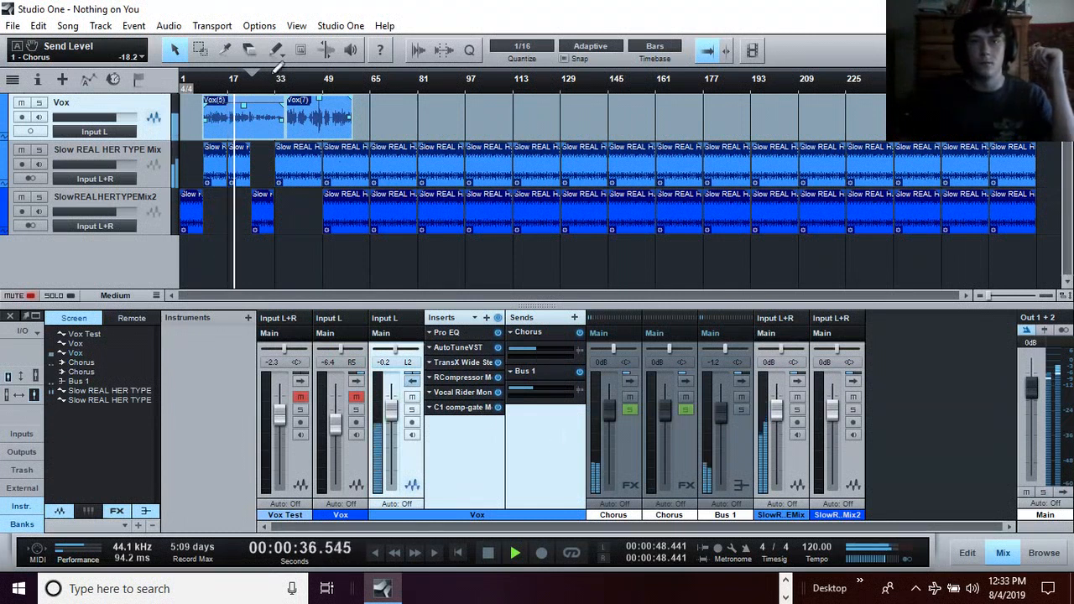
Step: Audition the full mix from around bars 26 and 35, and return playback to the song start
click(254, 88)
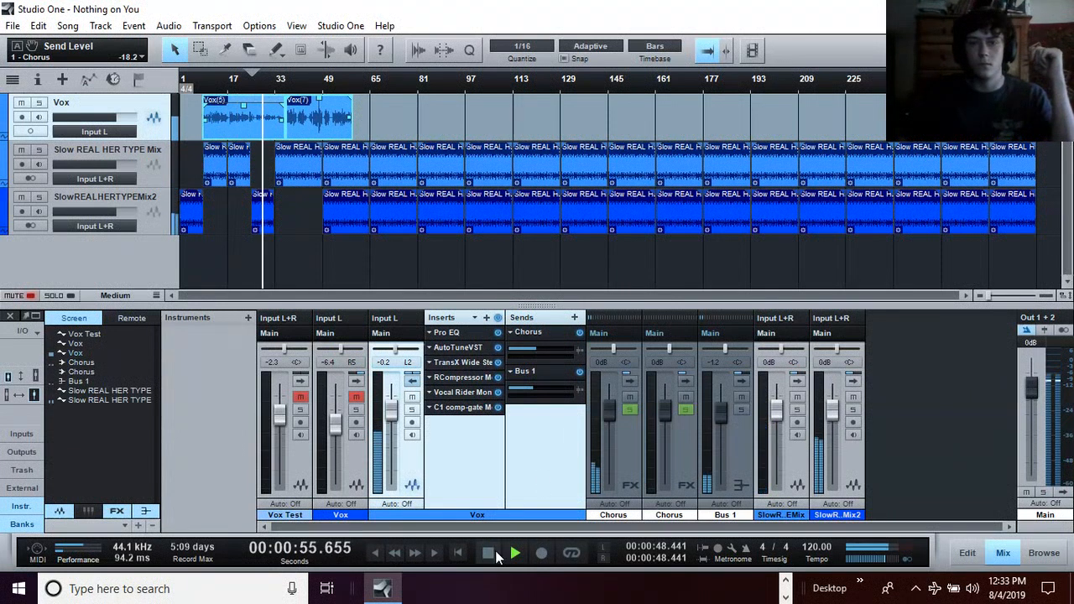
click(496, 557)
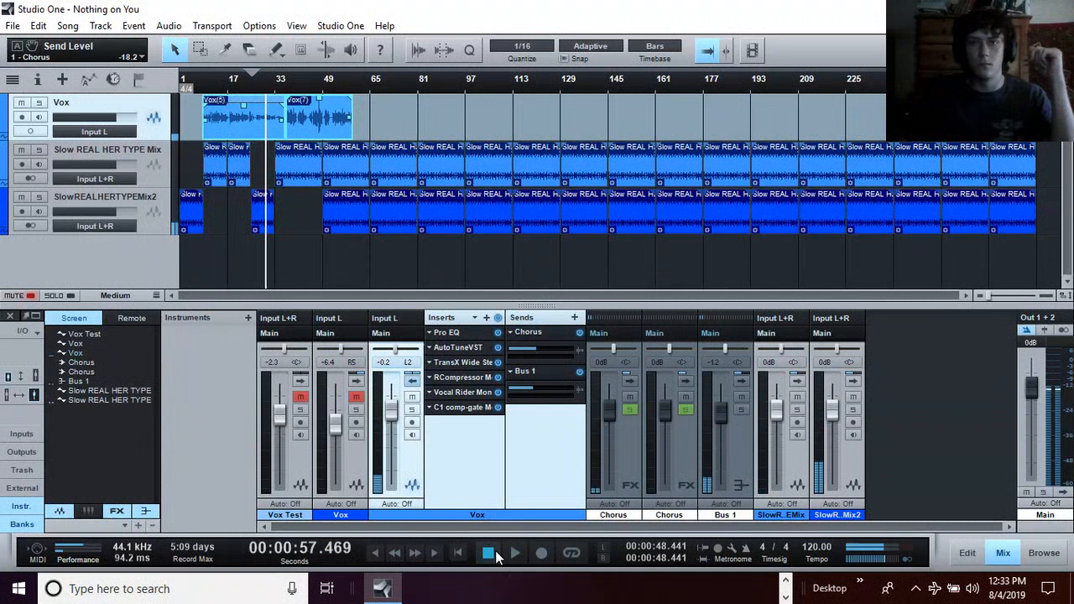
click(282, 89)
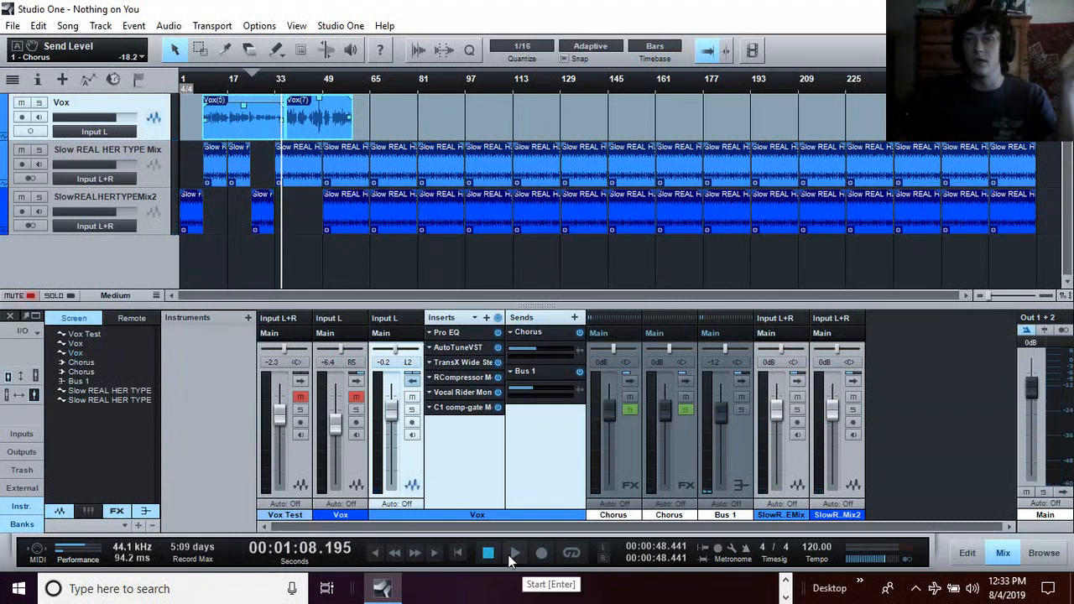
click(512, 555)
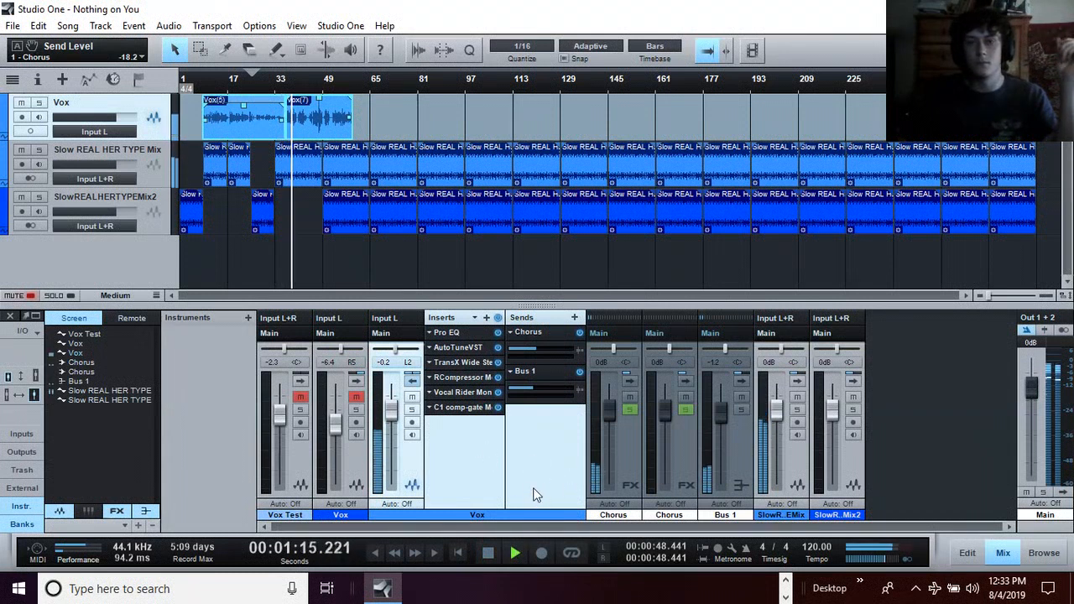
click(488, 553)
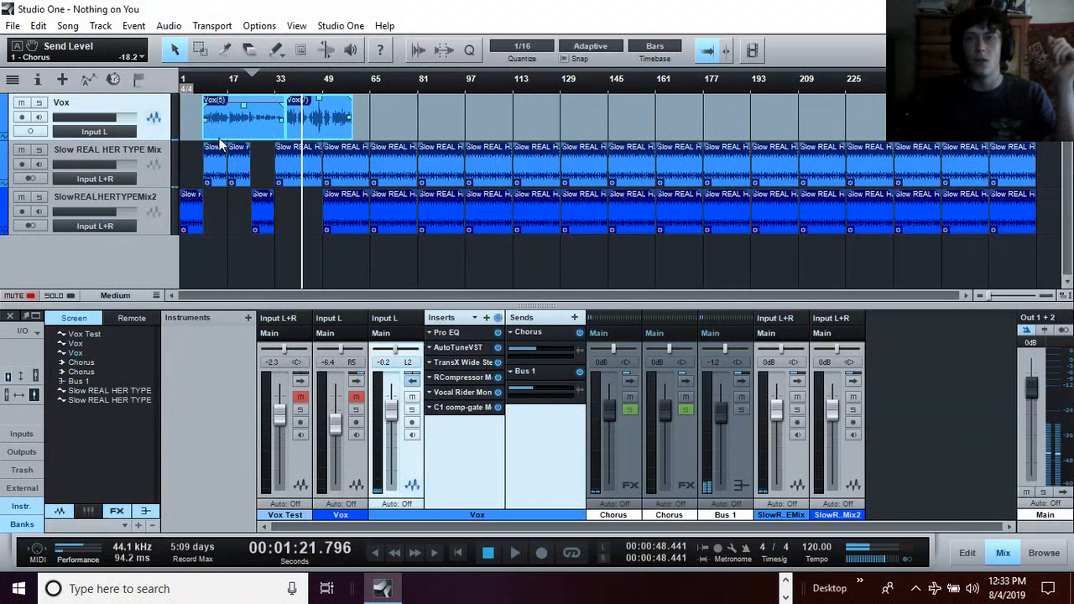
click(459, 554)
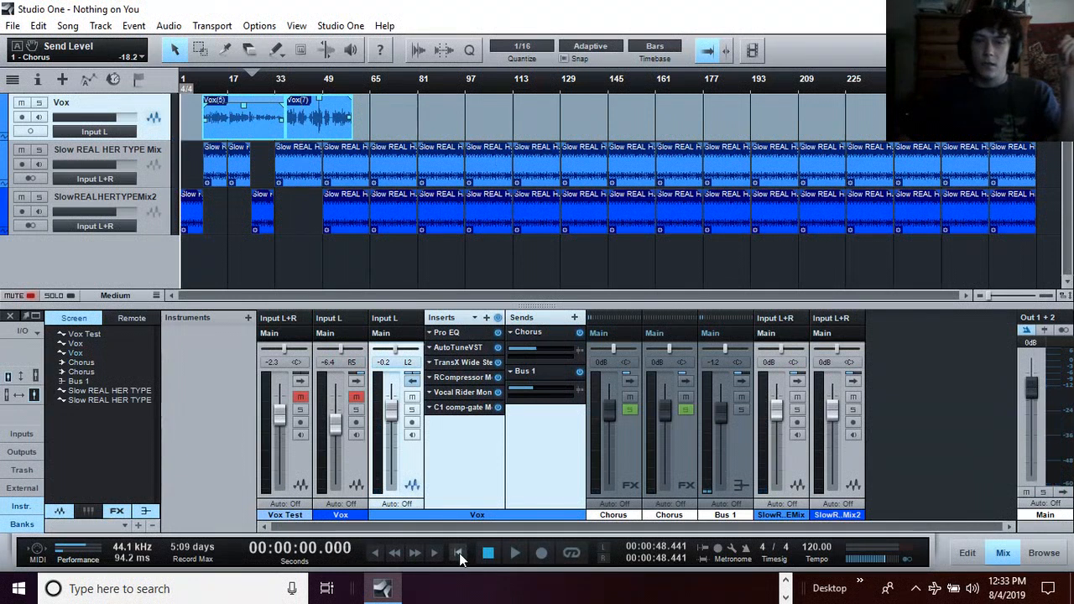